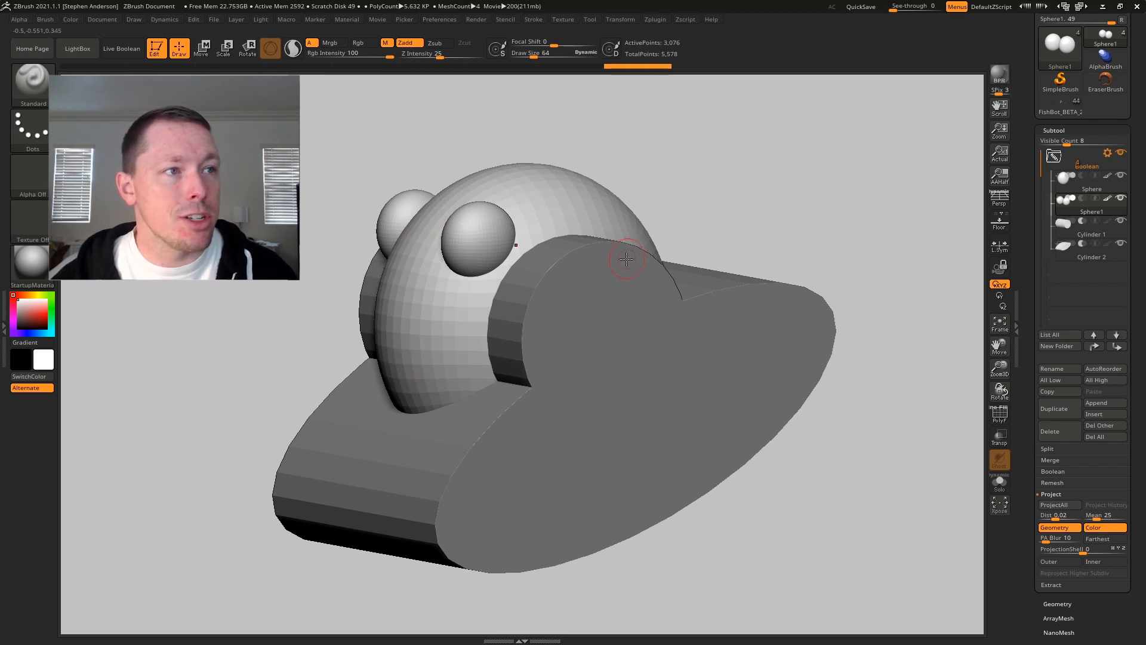
Select the Sphere1 eyes subtool and examine its polygon wireframe on the head.
left_click(1085, 183)
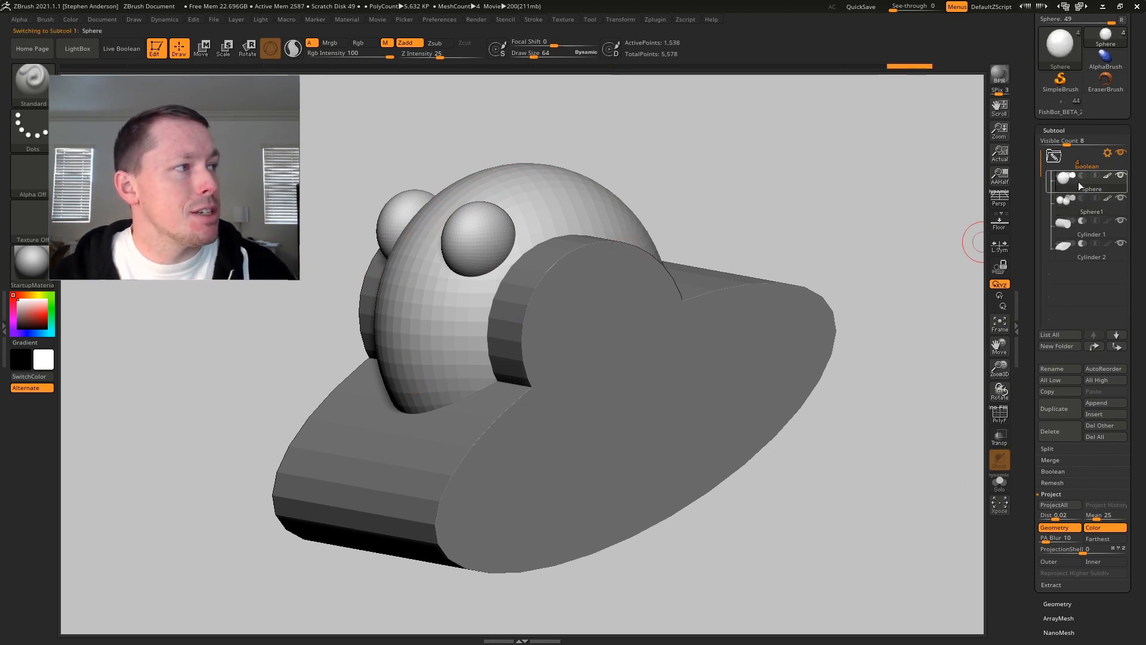
left_click(1087, 209)
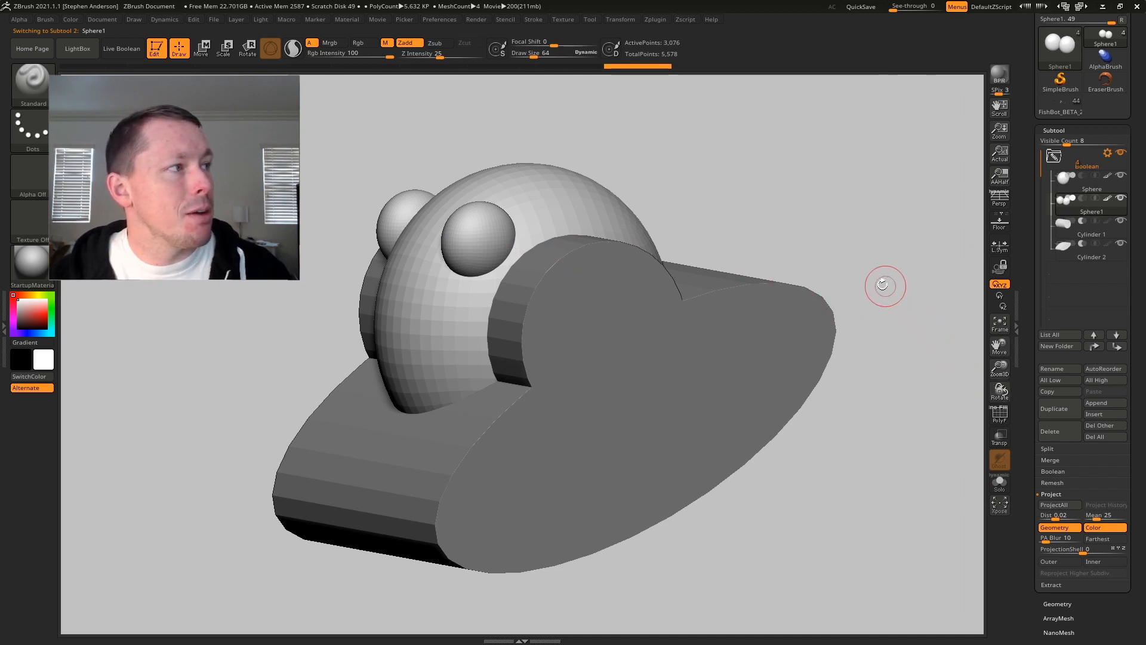
left_click_drag(882, 281, 832, 238)
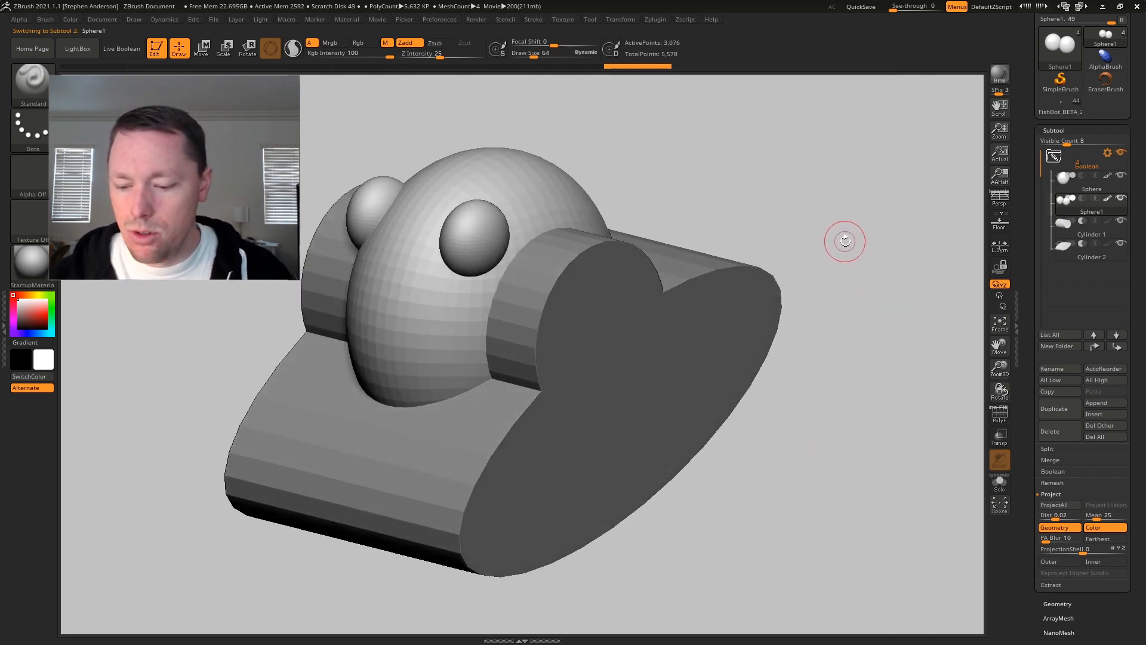
key("shift+f")
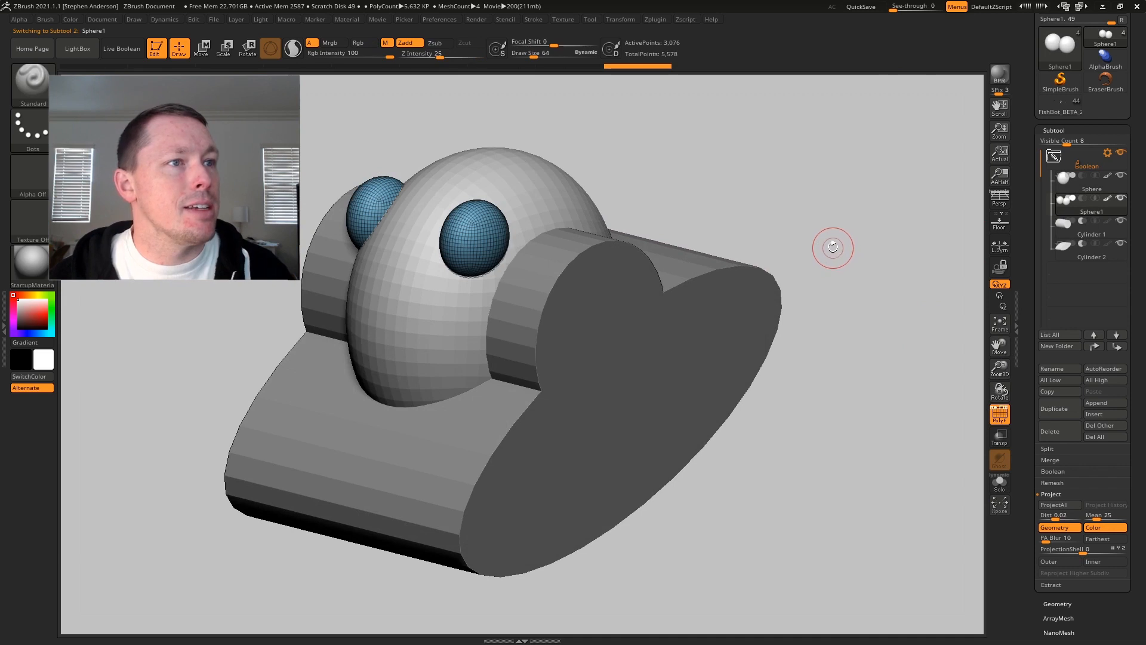
left_click_drag(834, 233, 878, 254, "alt")
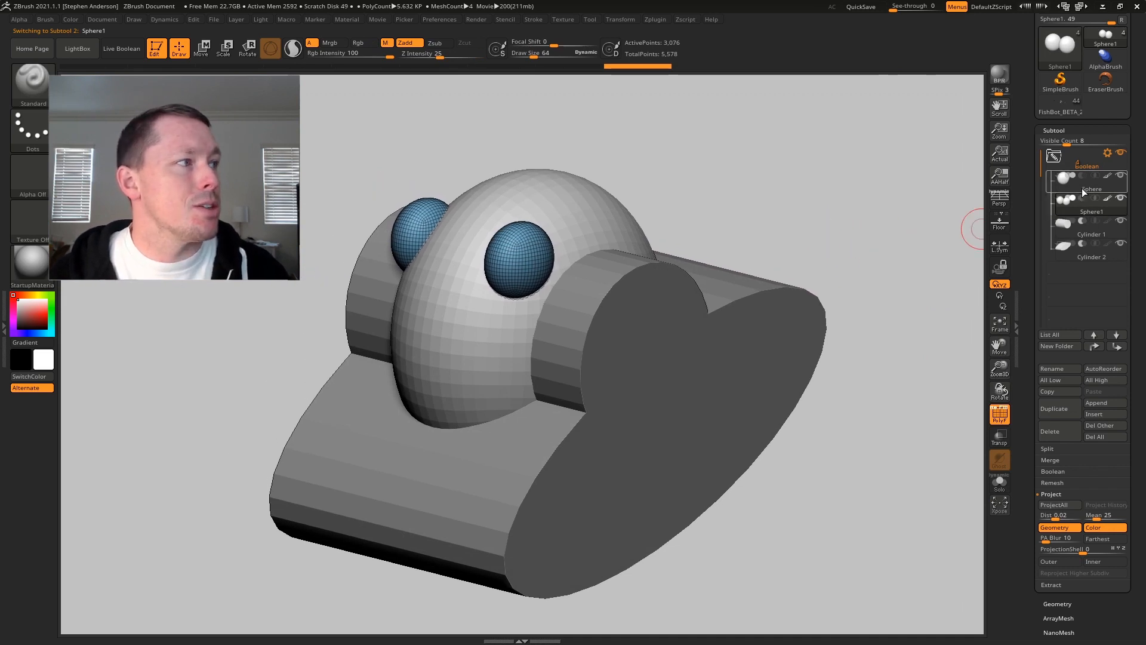
Set the Sphere1 eyes subtool to subtraction and turn on Live Boolean to preview the cuts in the head, with the wireframe hidden.
left_click(1082, 188)
left_click(1087, 210)
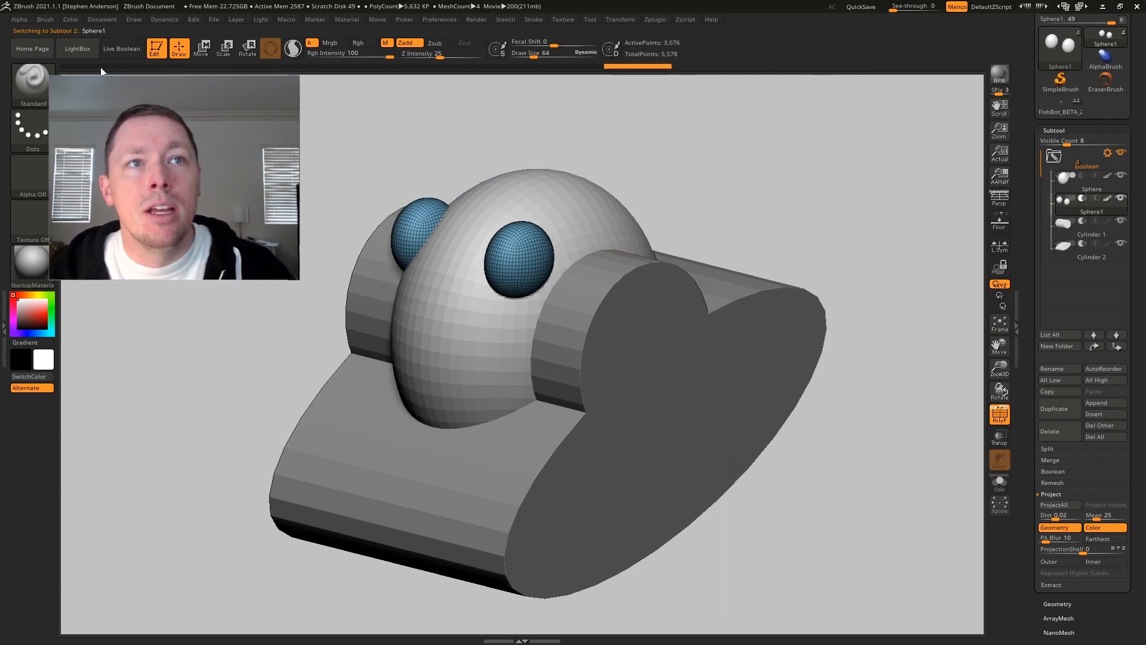
left_click(123, 49)
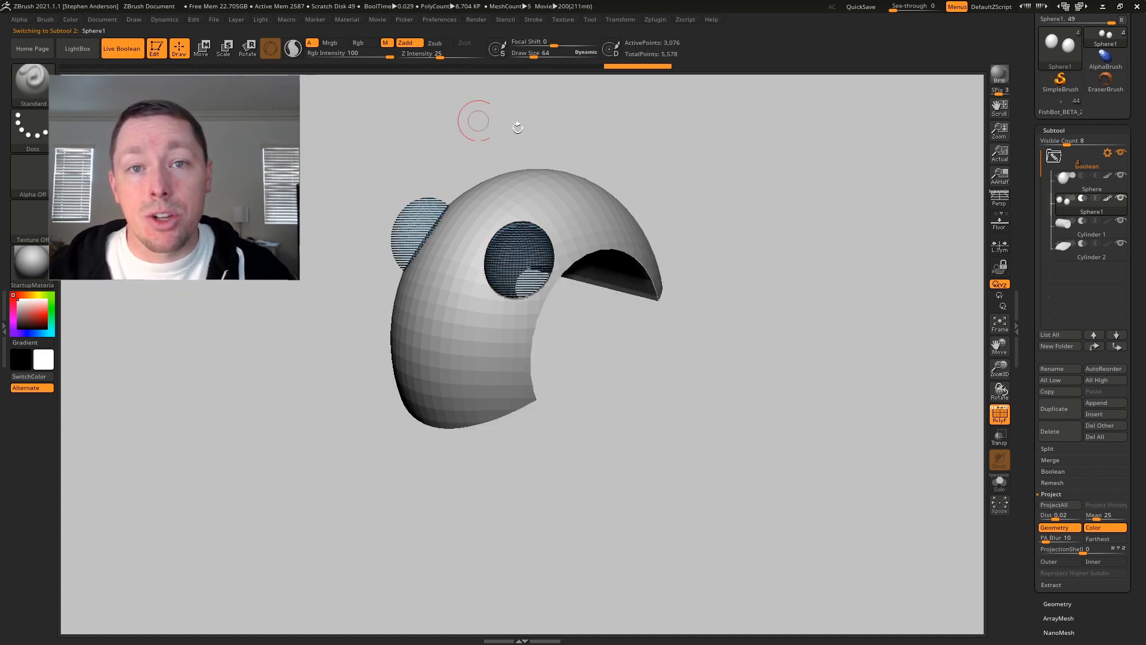
left_click_drag(790, 240, 701, 260)
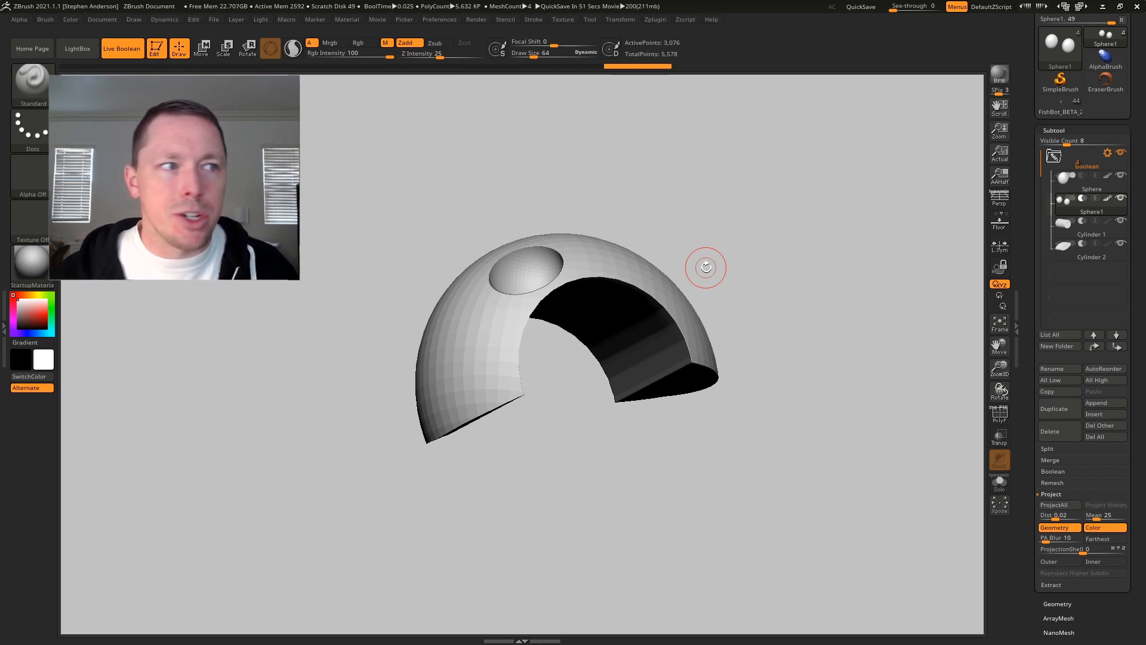
right_click_drag(575, 241, 594, 299)
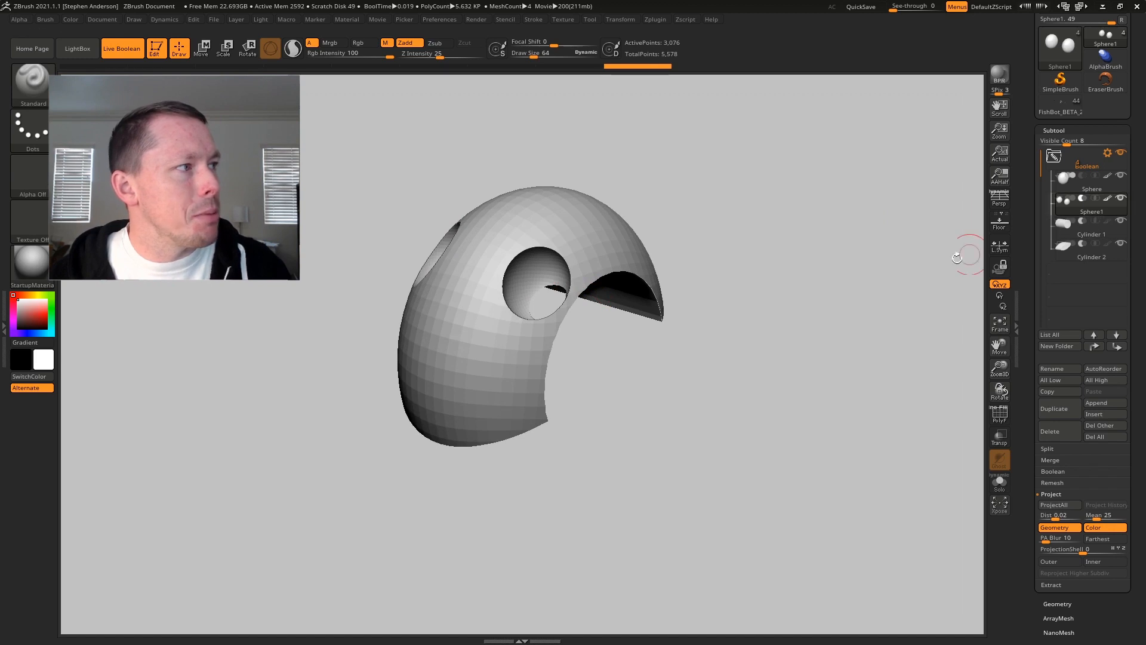
right_click_drag(776, 293, 939, 238)
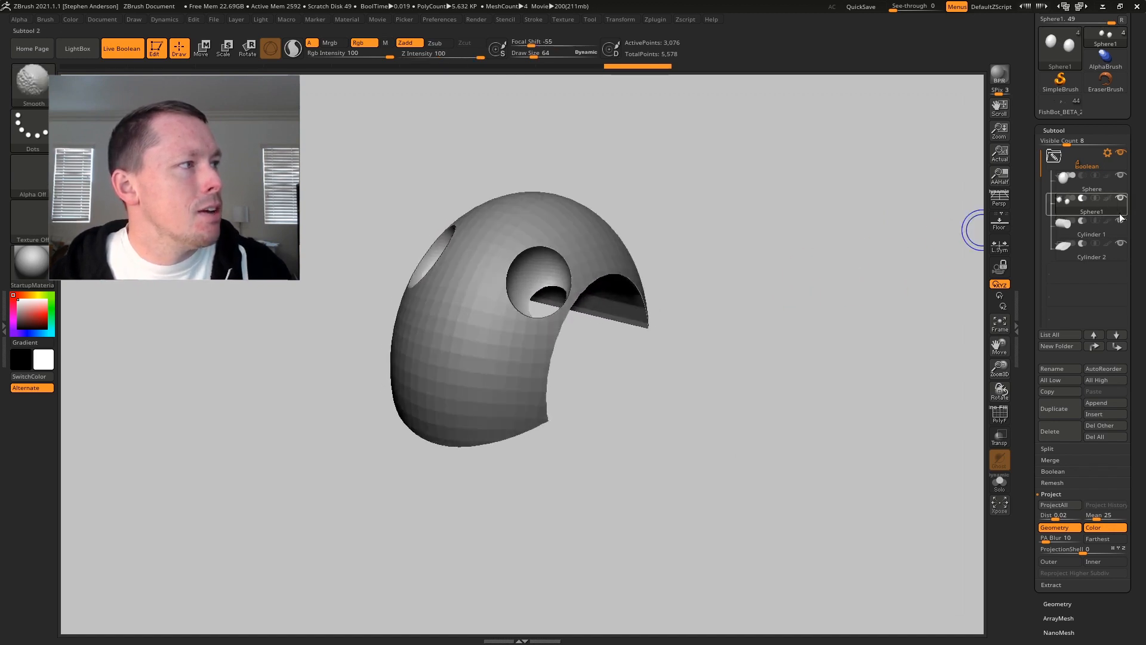
right_click_drag(788, 235, 978, 171)
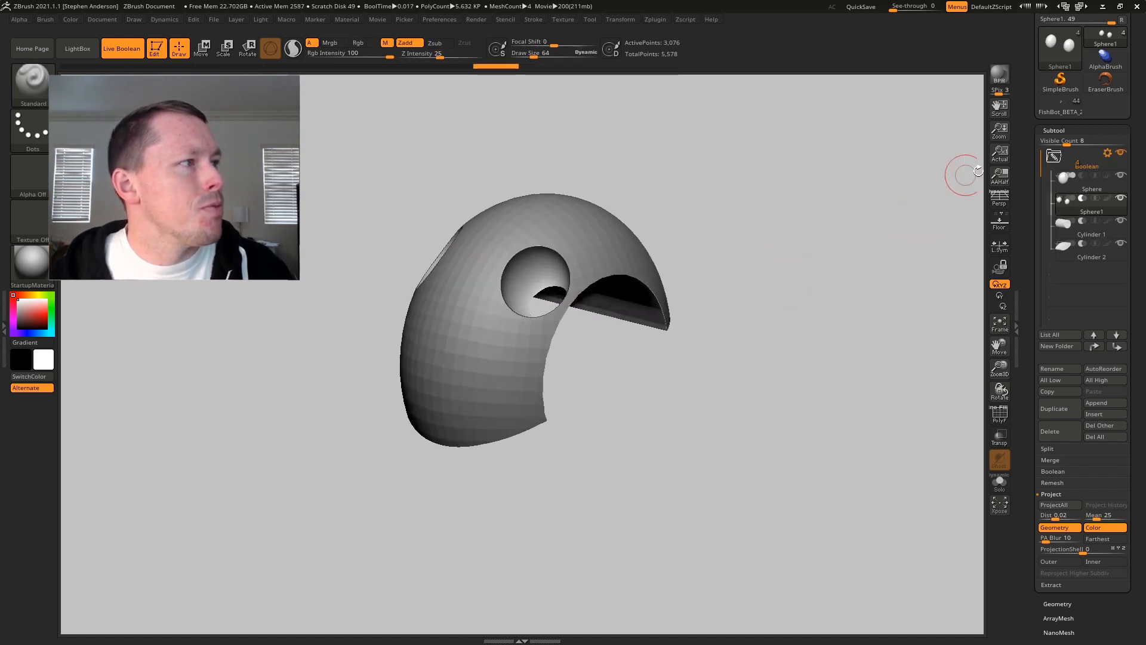
Activate Dynamic Subdiv smoothing on the Sphere, Sphere1, Cylinder 1 and Cylinder 2 subtools, choosing Always YES for auto-activation.
left_click(1108, 154)
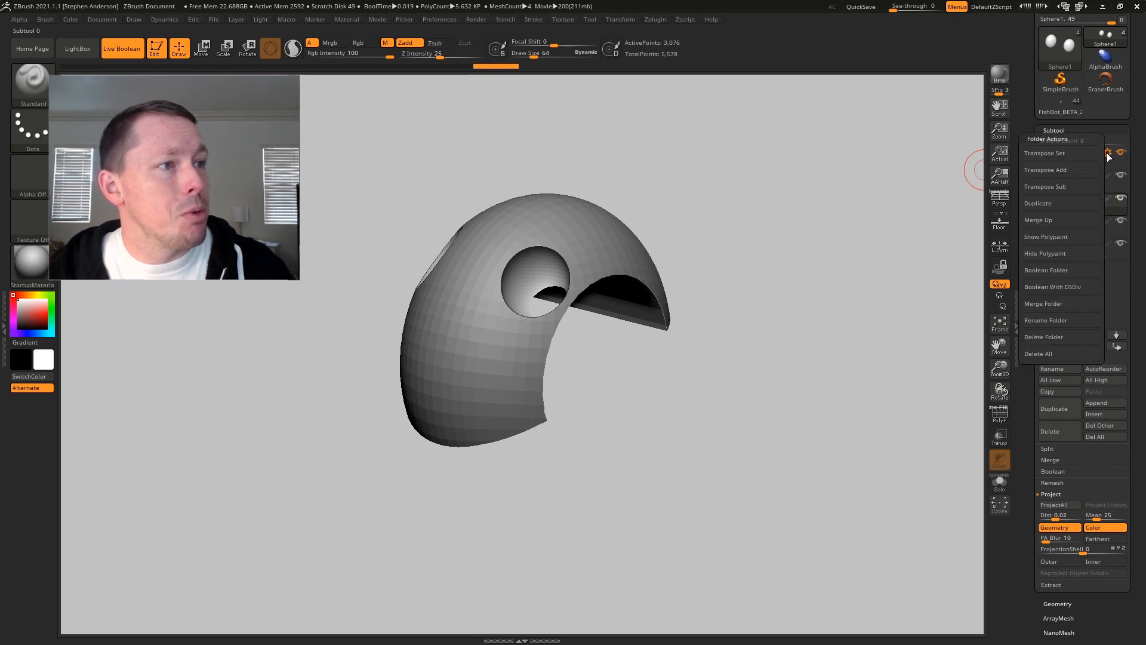
left_click(1091, 185)
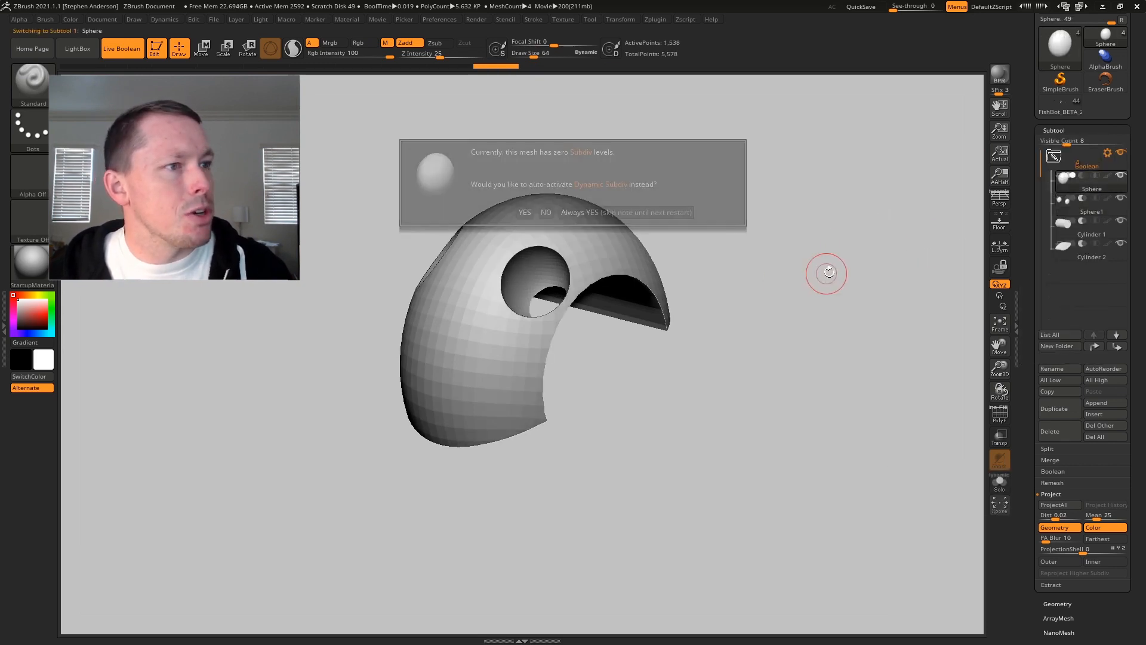
left_click(565, 212)
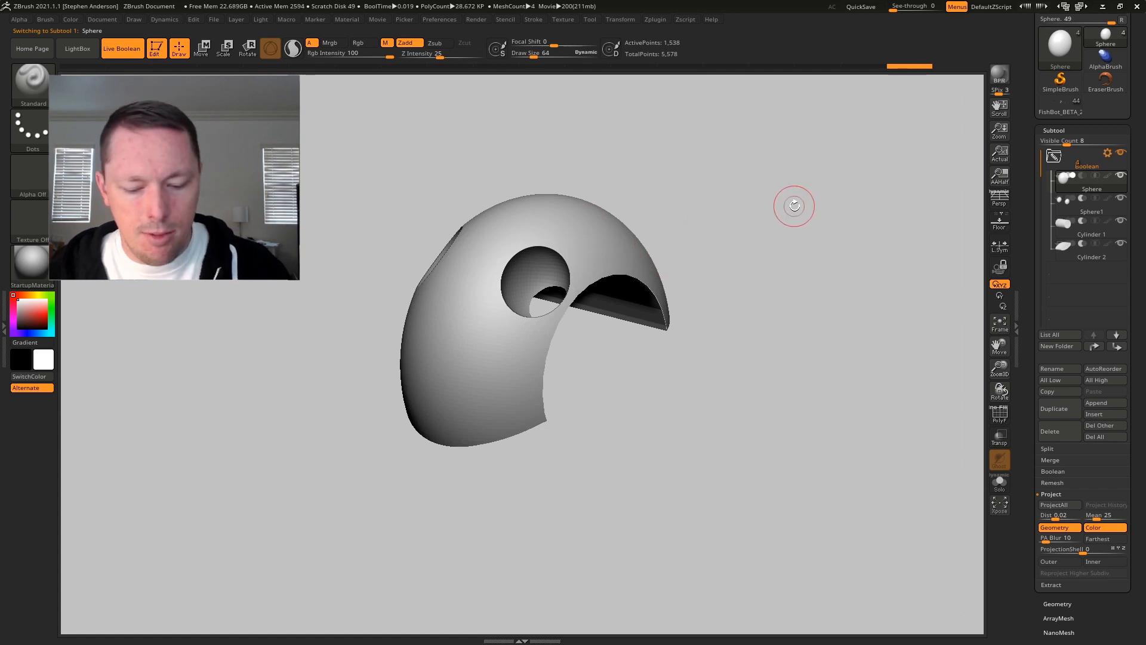
key("Down")
key("Down")
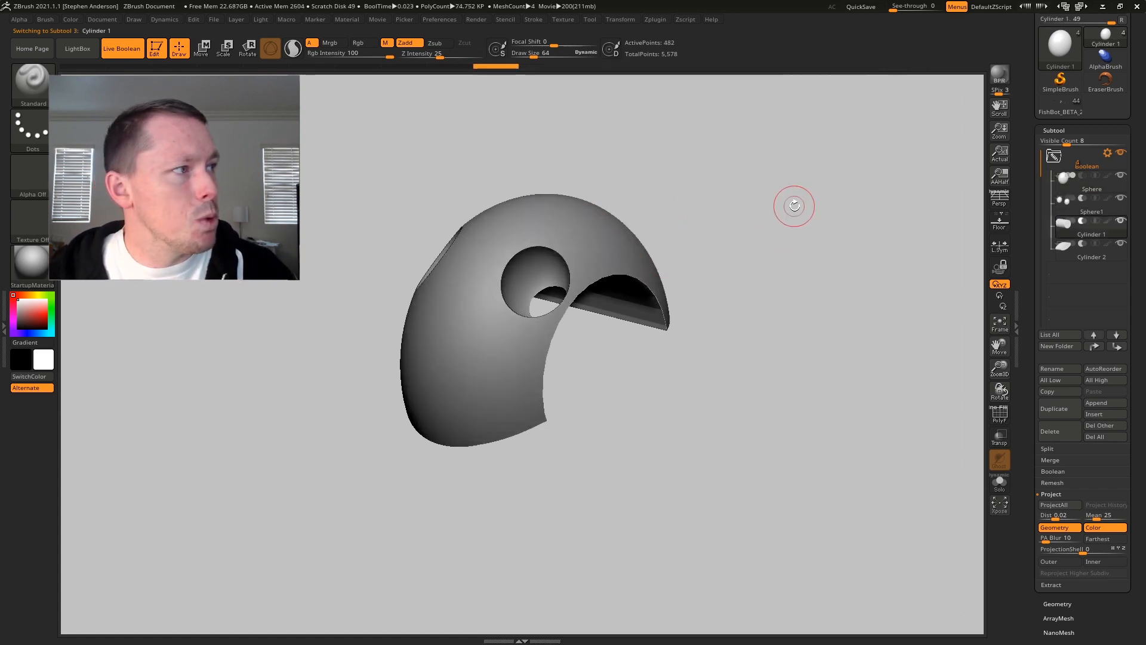
key("Down")
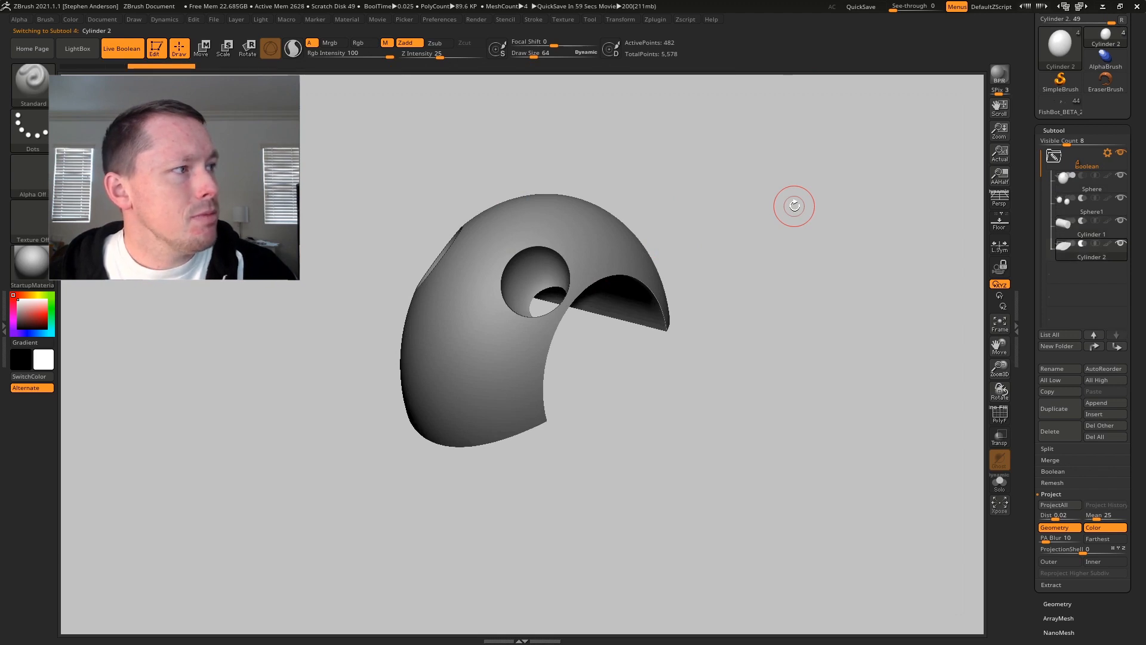
key("Down")
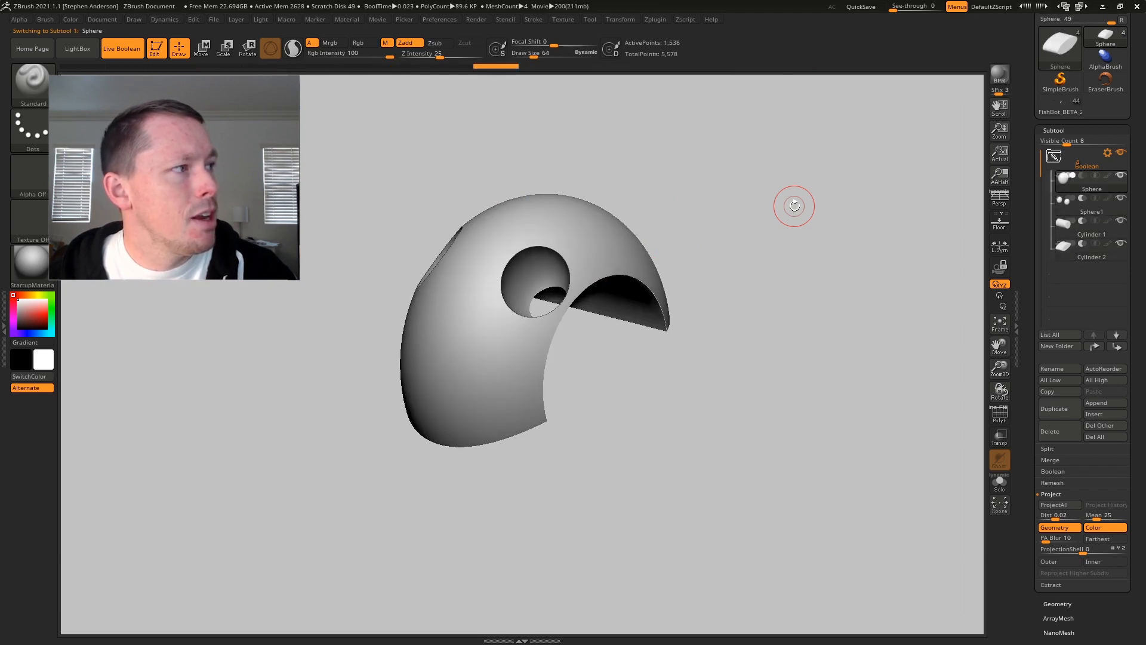
Run Boolean With DSDiv on the Boolean folder and show the resulting head mesh with its polyframe.
left_click(1108, 152)
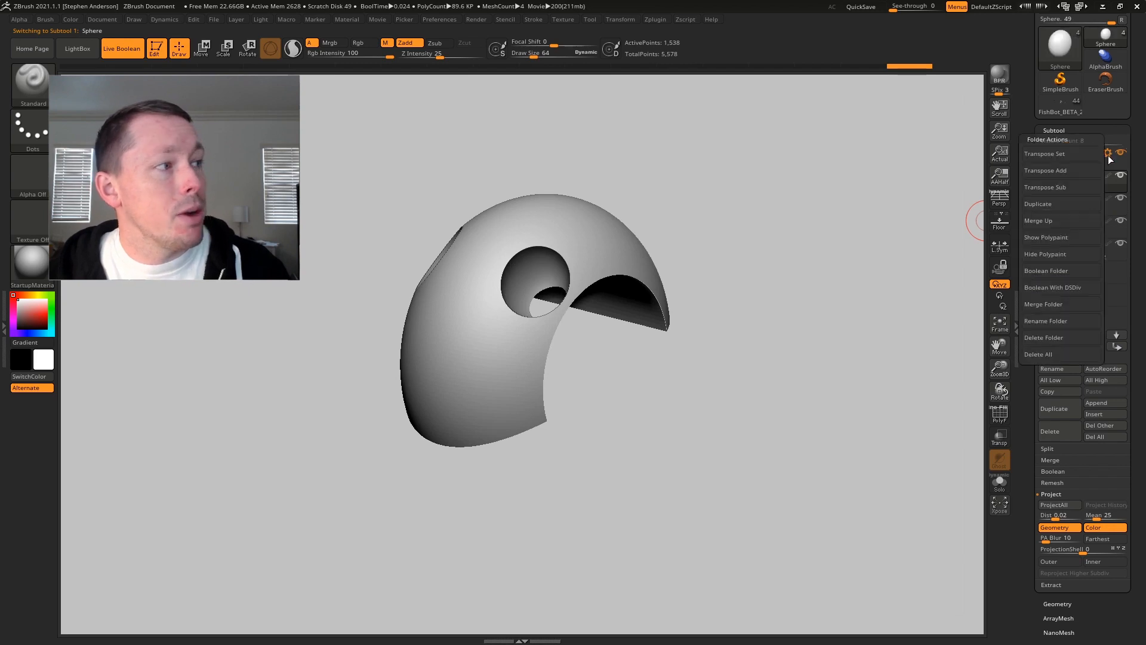
left_click(1076, 289)
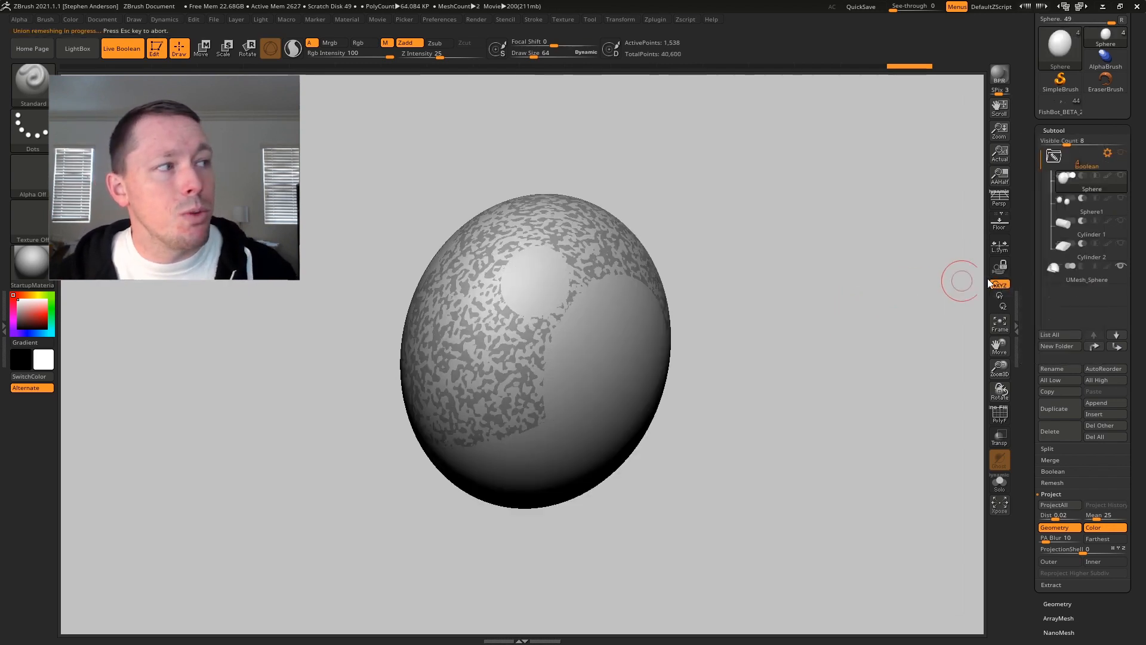
mouse_move(775, 274)
left_mouse_down()
mouse_move(782, 281)
mouse_move(767, 258)
left_mouse_up()
key("shift+f")
mouse_move(673, 318)
right_mouse_down("ctrl")
mouse_move(614, 281)
mouse_move(606, 225)
right_mouse_up("ctrl")
mouse_move(602, 342)
right_mouse_down("alt")
mouse_move(706, 286)
mouse_move(706, 358)
mouse_move(726, 370)
mouse_move(598, 317)
mouse_move(597, 277)
mouse_move(596, 313)
right_mouse_up("alt")
Isolate the outer shell polygroup of the boolean mesh and delete the hidden geometry.
key("ctrl+shift")
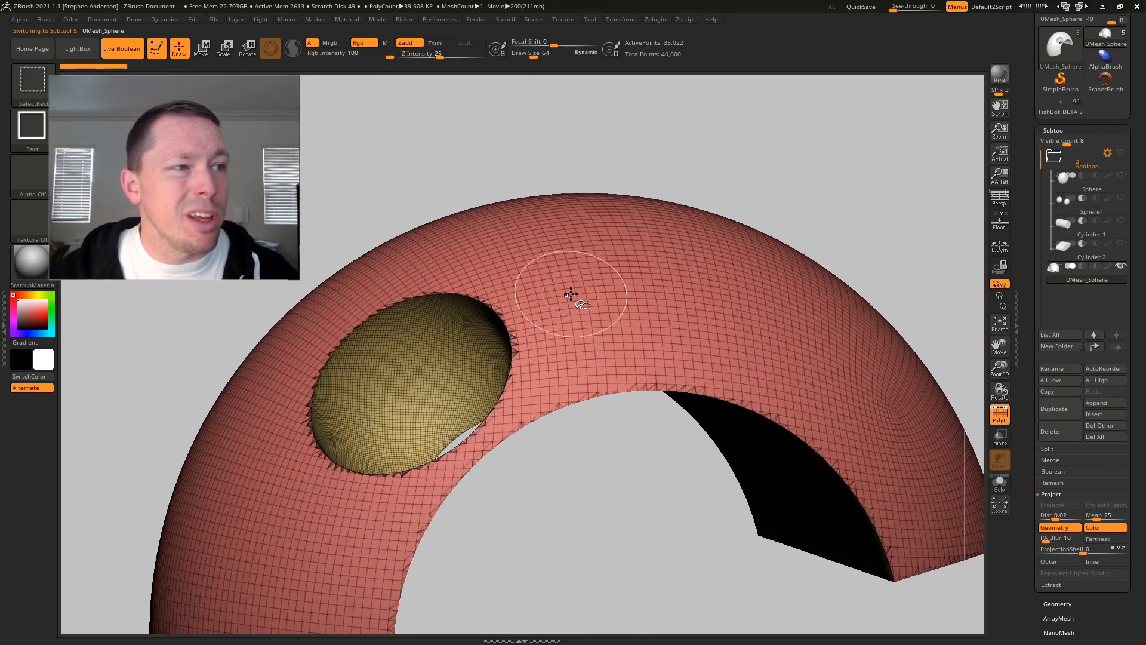
left_click(567, 294, "ctrl+shift")
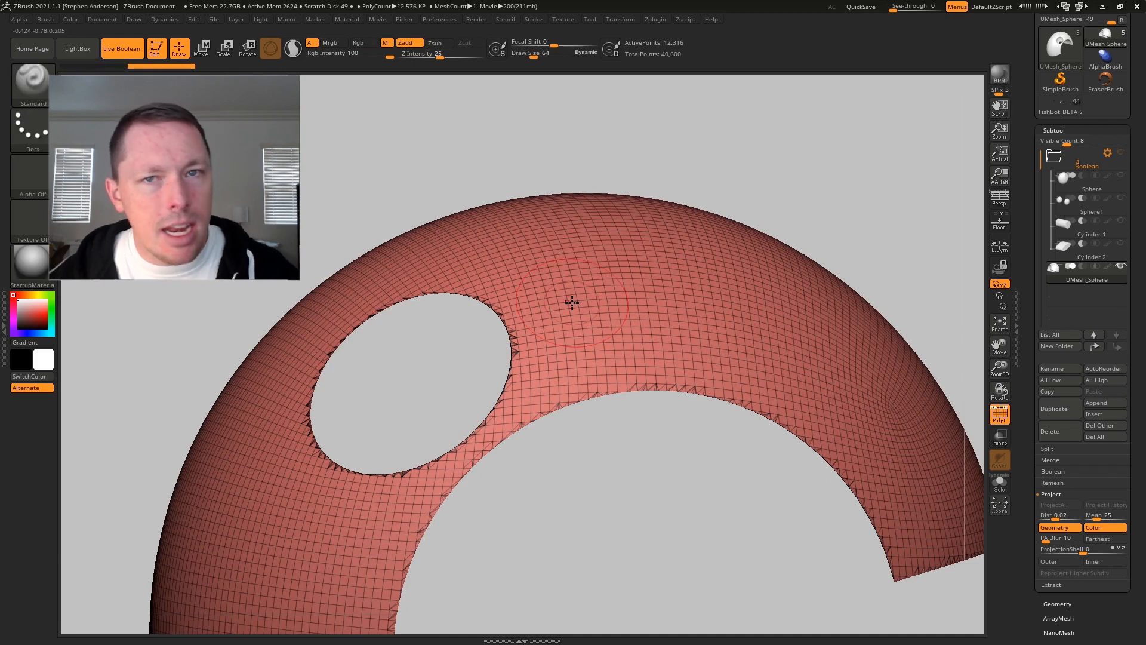
right_click_drag(607, 290, 531, 287)
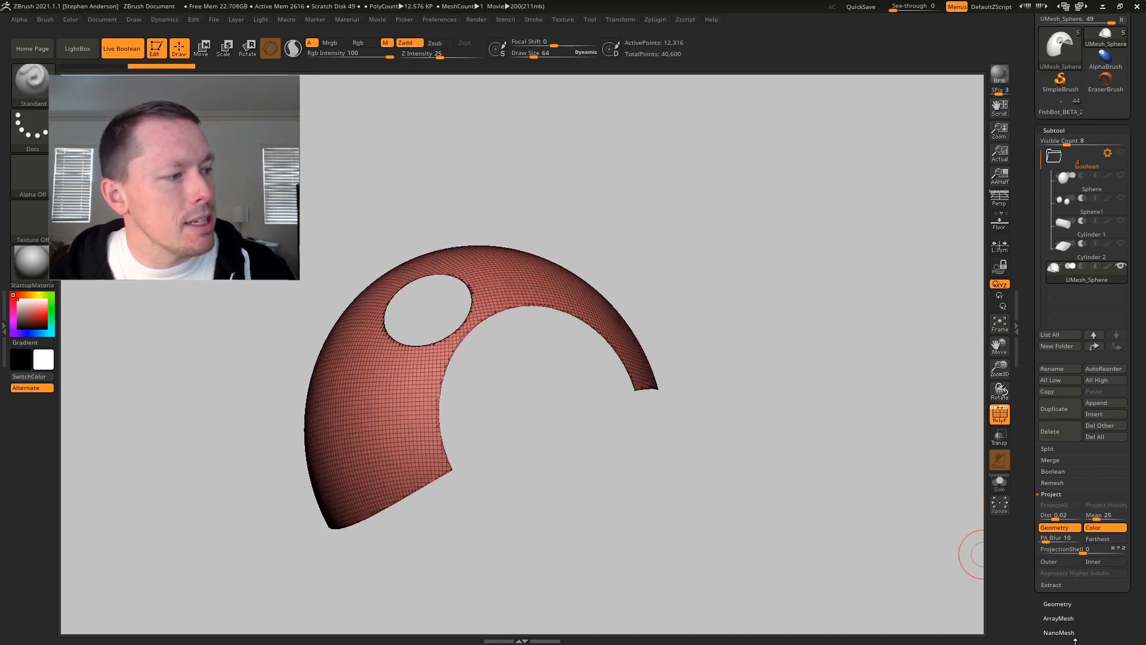
left_click(1058, 603)
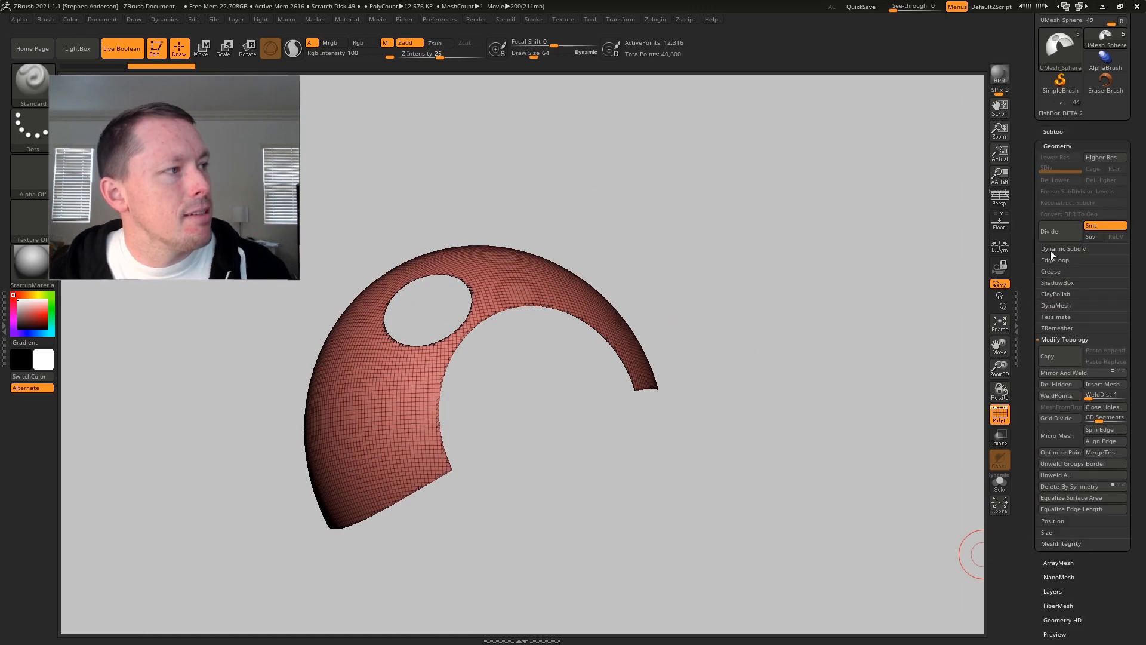
left_click(1063, 384)
ZRemesh the head shell with Adapt turned off and Target Polygons Count set to 1.
mouse_move(714, 388)
right_mouse_down()
mouse_move(662, 311)
mouse_move(708, 320)
mouse_move(683, 340)
mouse_move(663, 290)
mouse_move(667, 299)
right_mouse_up()
key("shift")
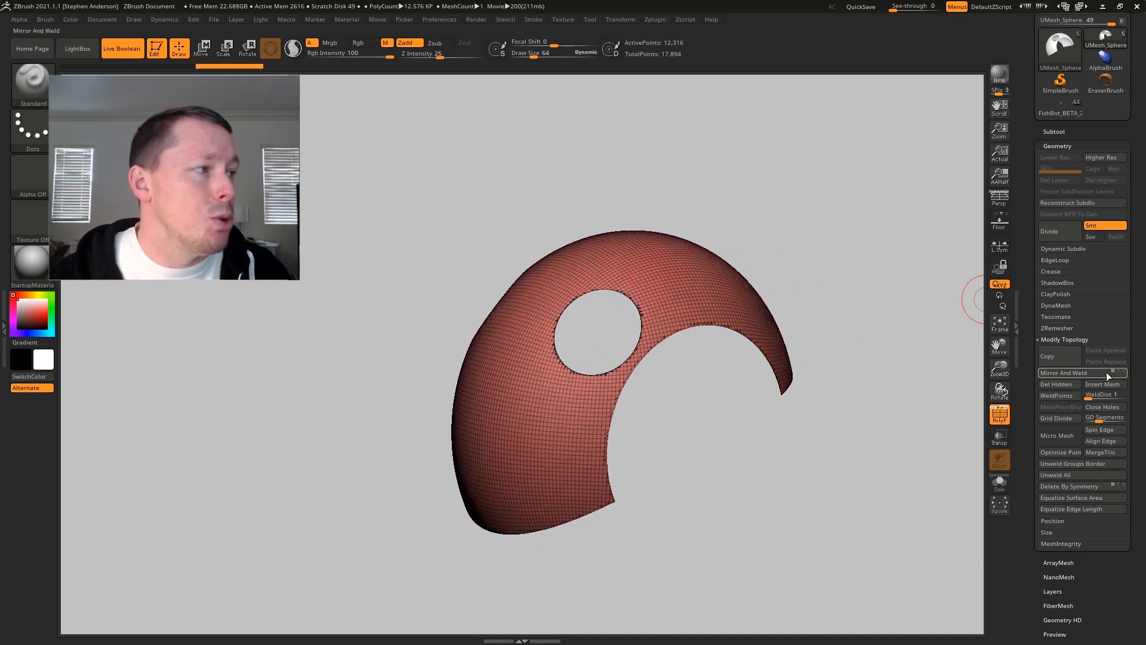
left_click(1060, 328)
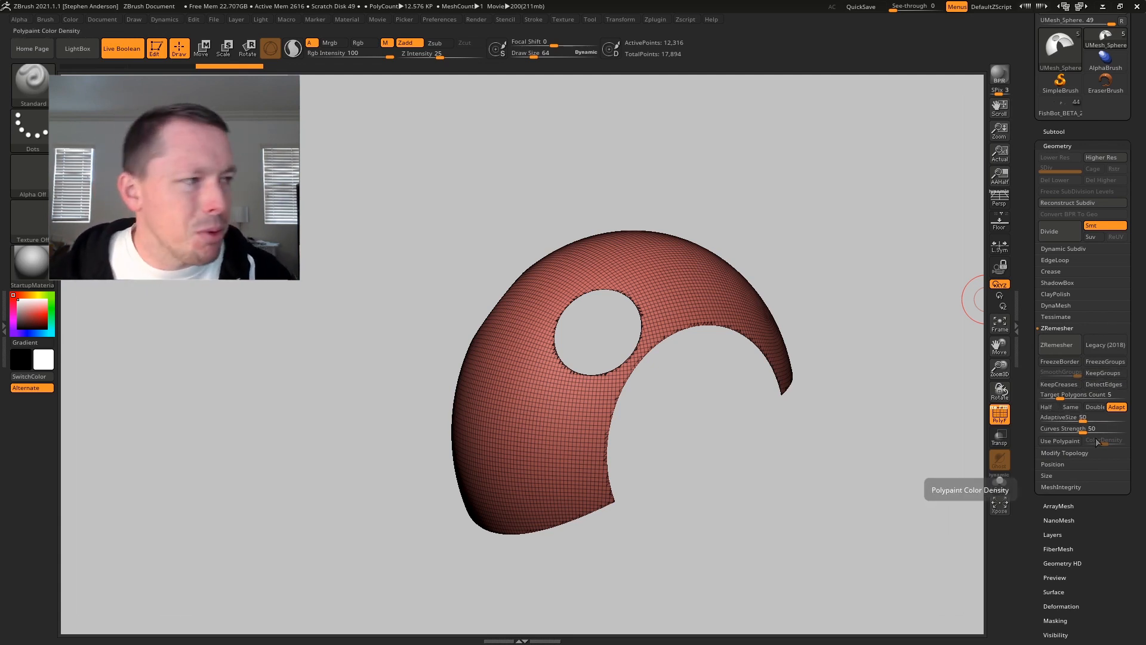
left_click_drag(1101, 504, 1099, 488)
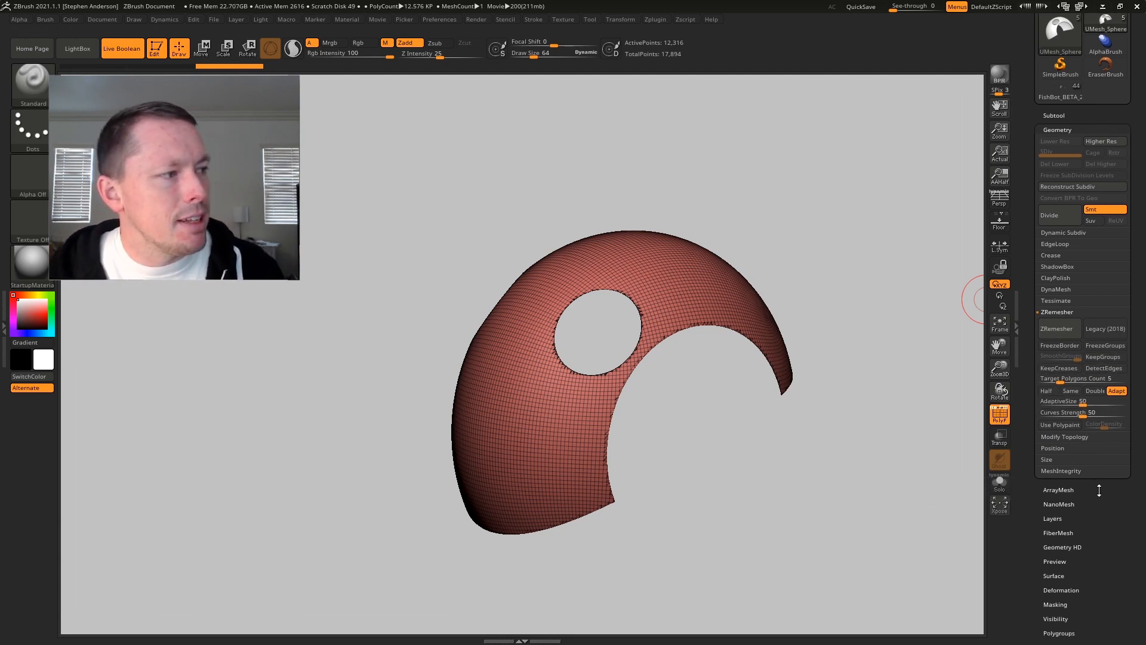
left_click(1119, 390)
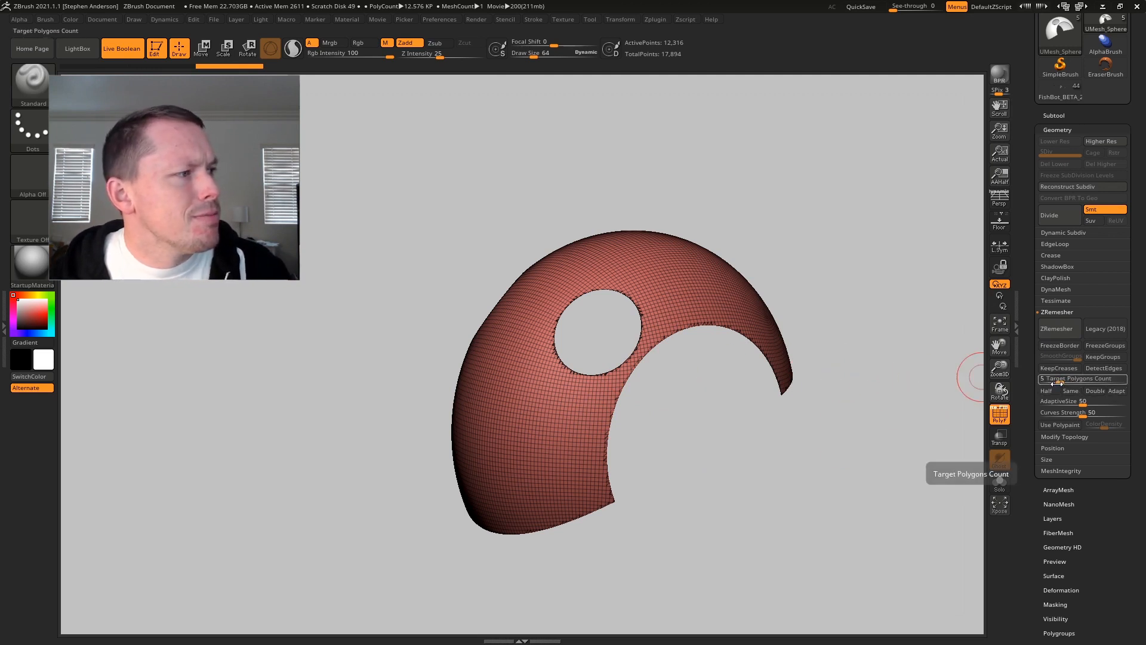
left_click_drag(1060, 380, 1059, 381)
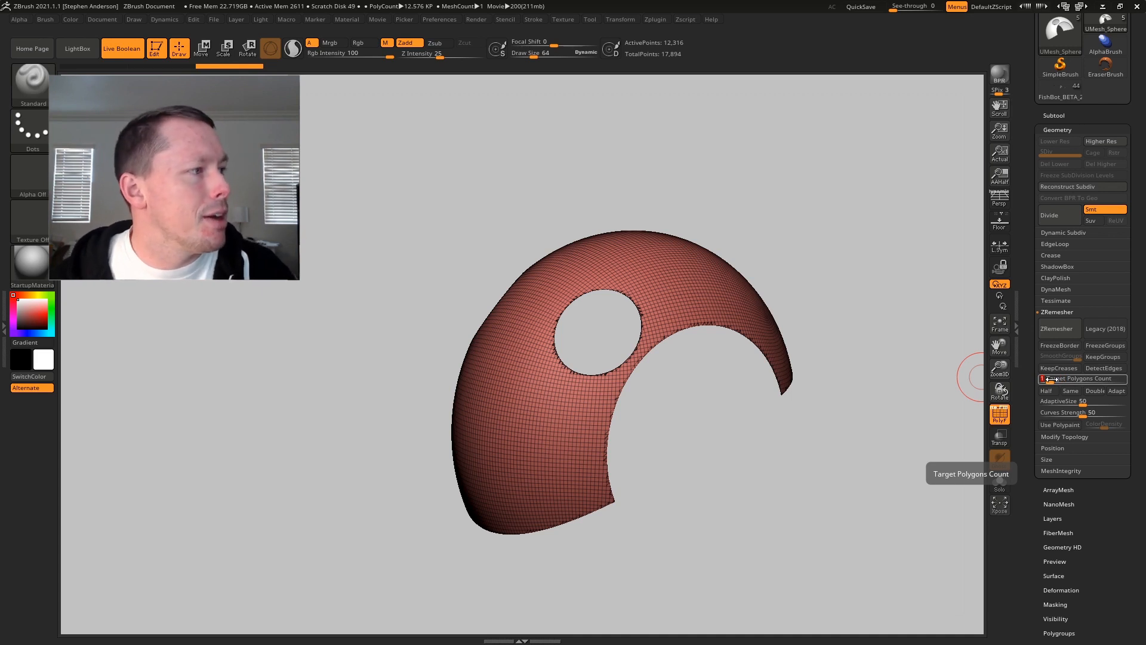
left_click(1057, 328)
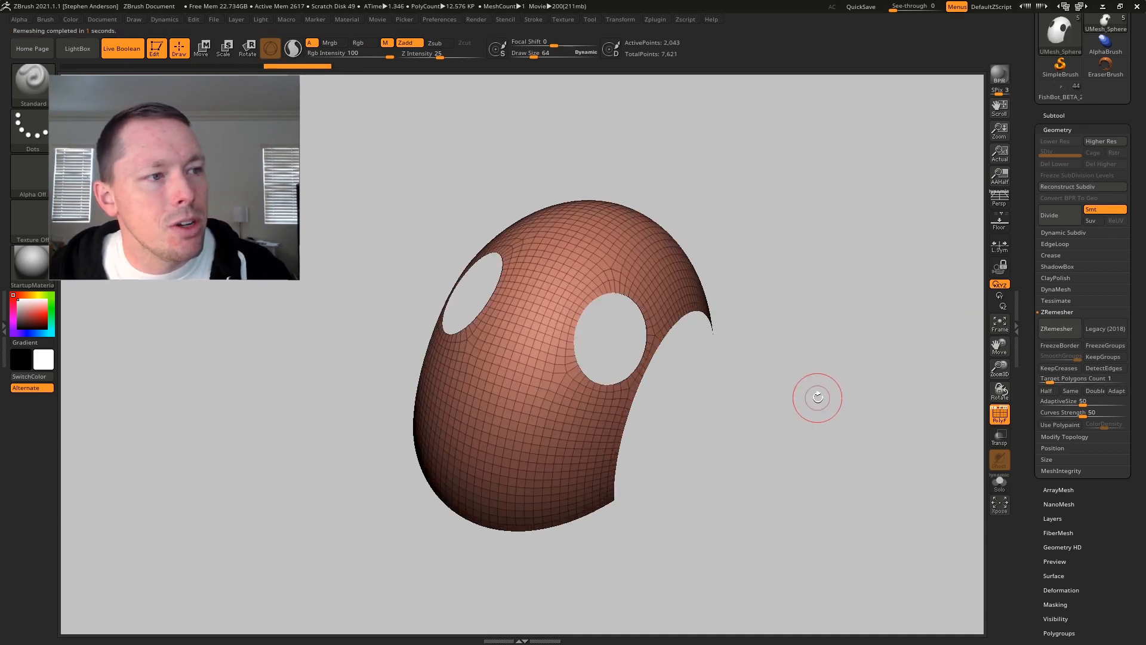
Inspect the remeshed topology around the eye hole and switch to the ZModeler brush.
mouse_move(647, 401)
left_mouse_down()
mouse_move(592, 359)
mouse_move(639, 357)
mouse_move(660, 338)
mouse_move(671, 366)
mouse_move(701, 368)
mouse_move(689, 358)
left_mouse_up()
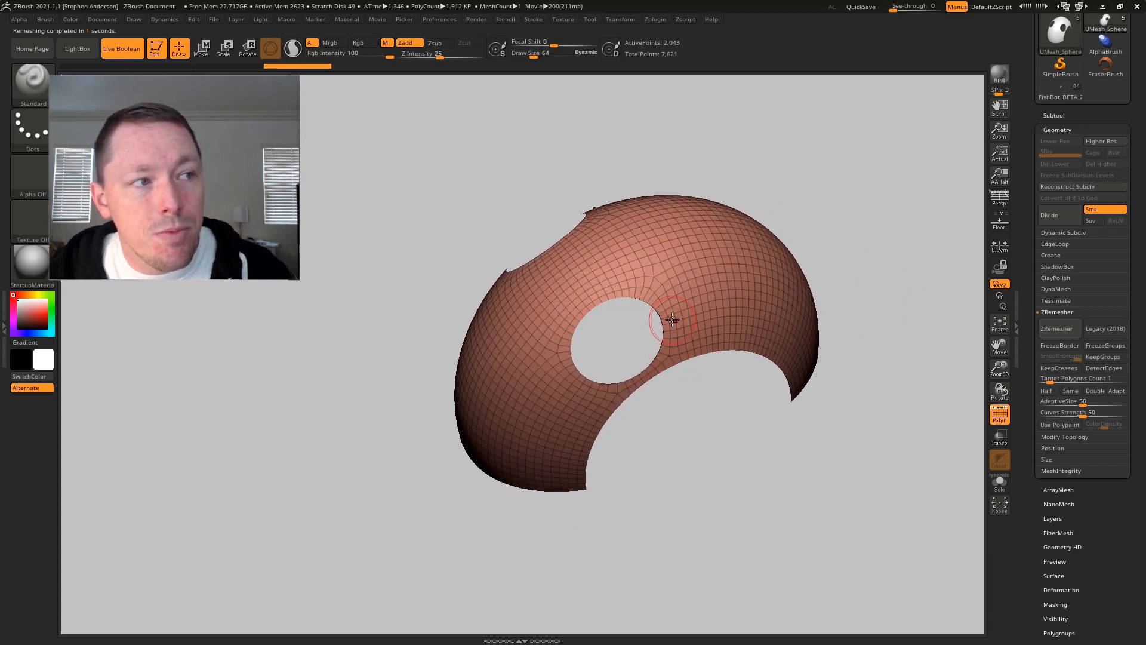
left_click_drag(664, 303, 580, 386)
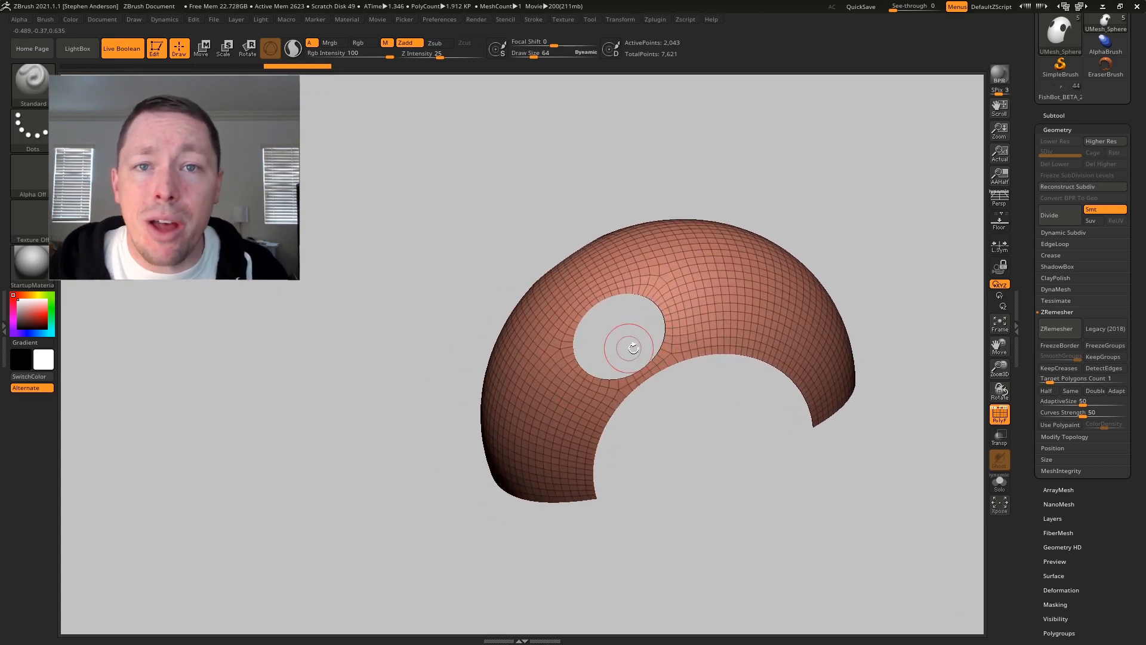
left_click_drag(633, 348, 846, 437)
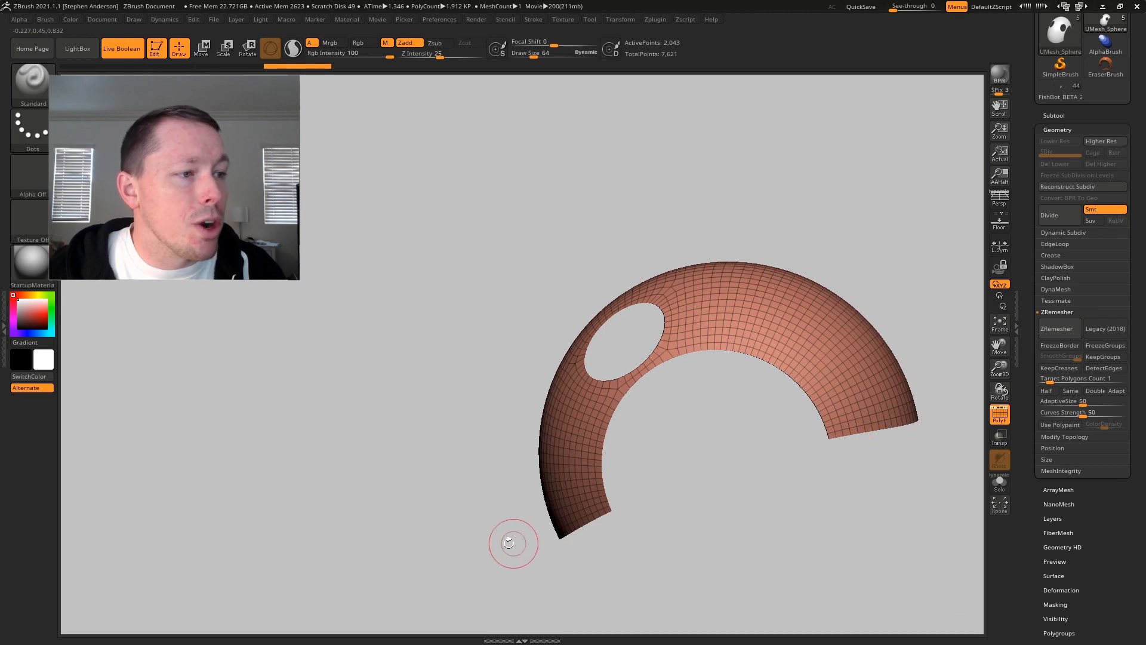
left_click_drag(626, 484, 532, 406)
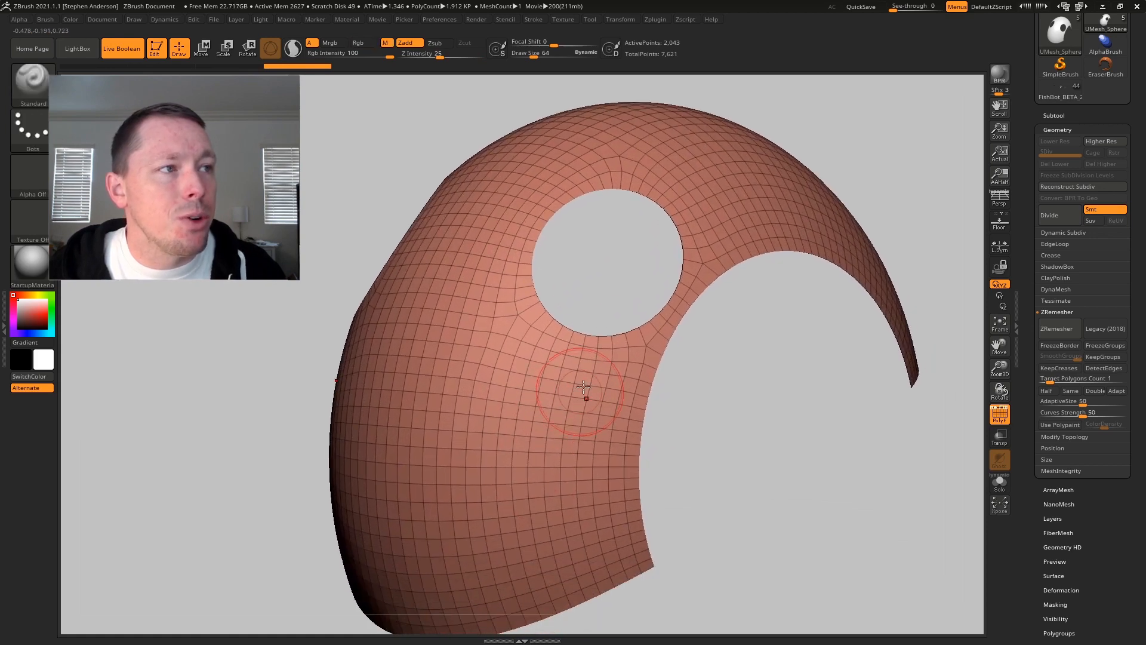
right_click_drag(623, 170, 633, 214)
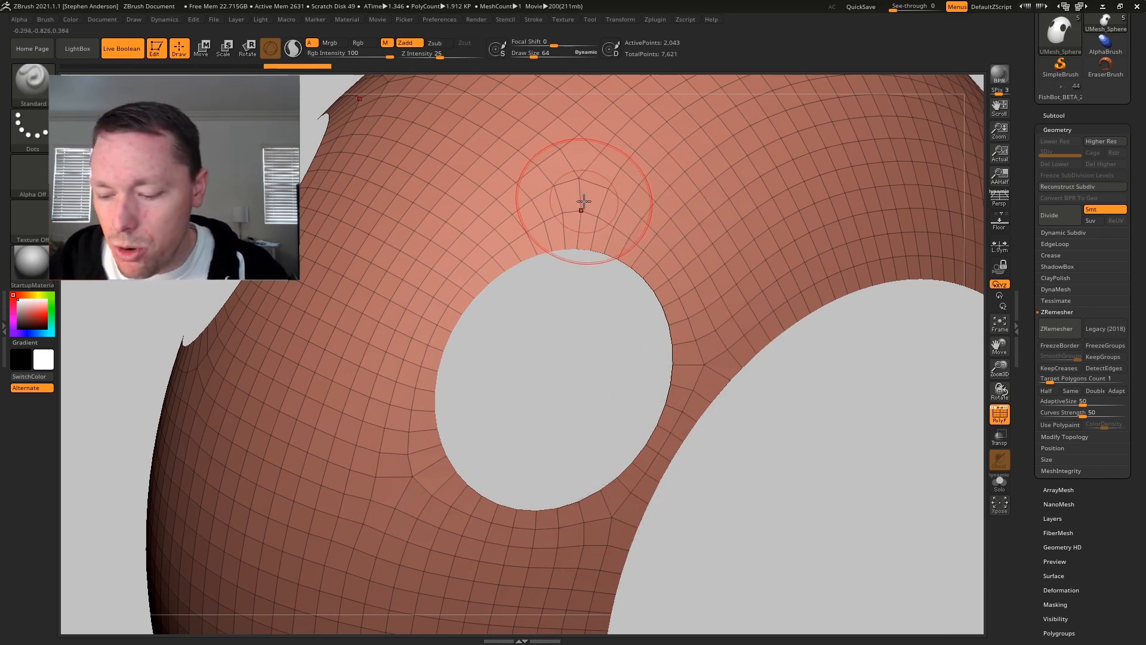
key("b")
key("z")
key("m")
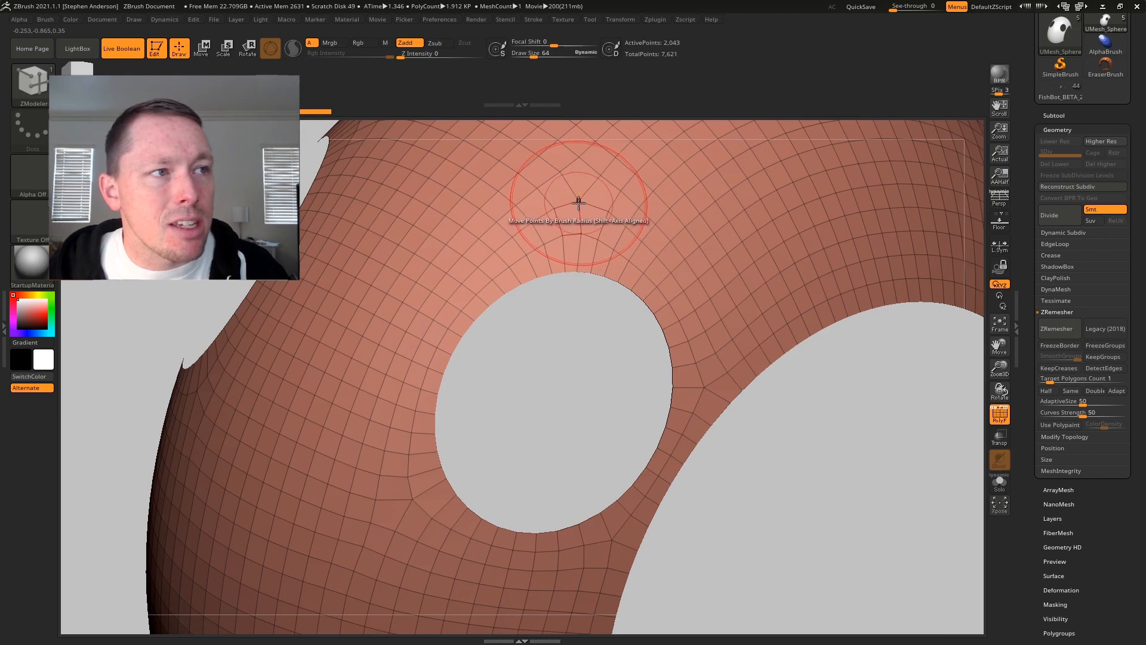
Collapse the polyloop above the eye hole with the ZModeler Collapse PolyLoop edge action.
key("space")
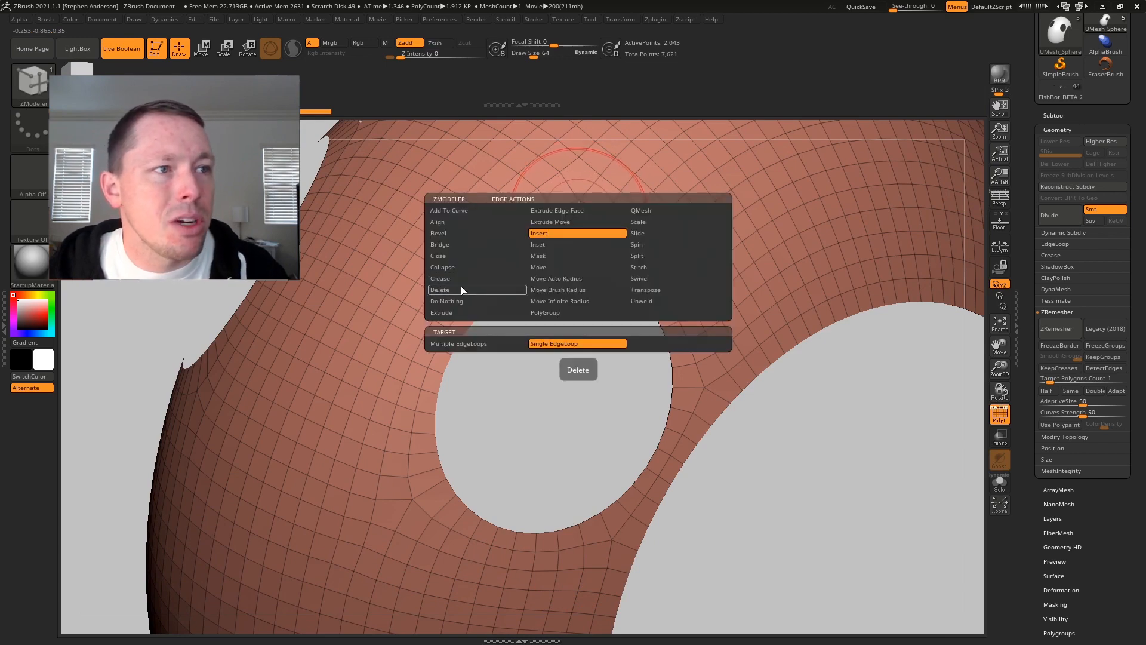
left_click(461, 266)
left_click(642, 343)
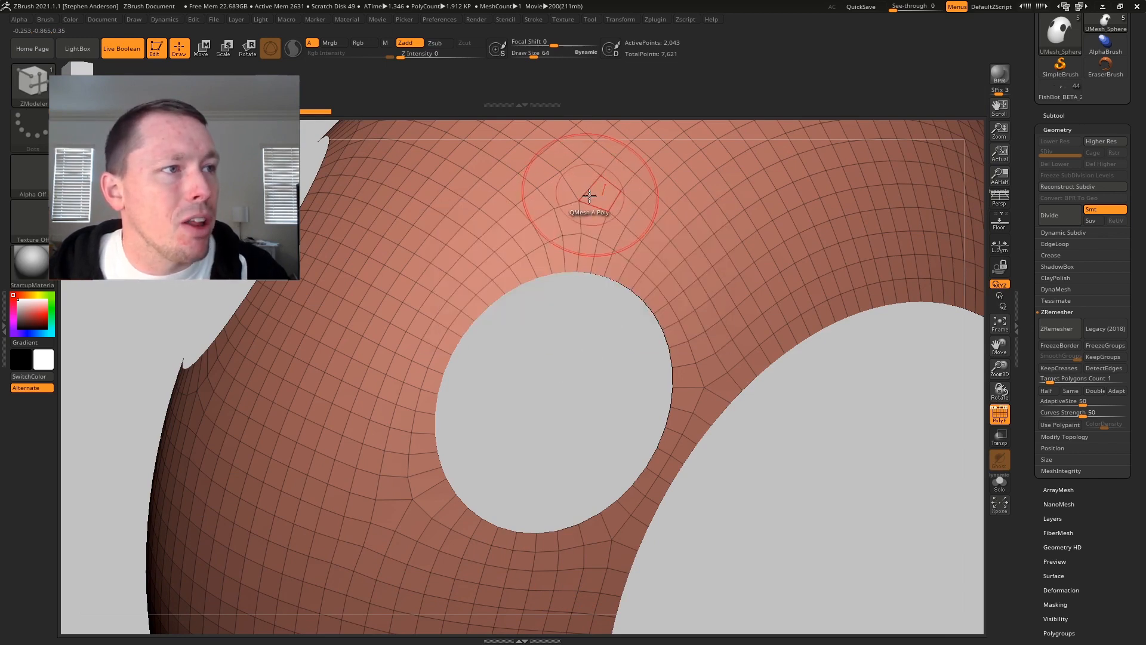
left_click(577, 211)
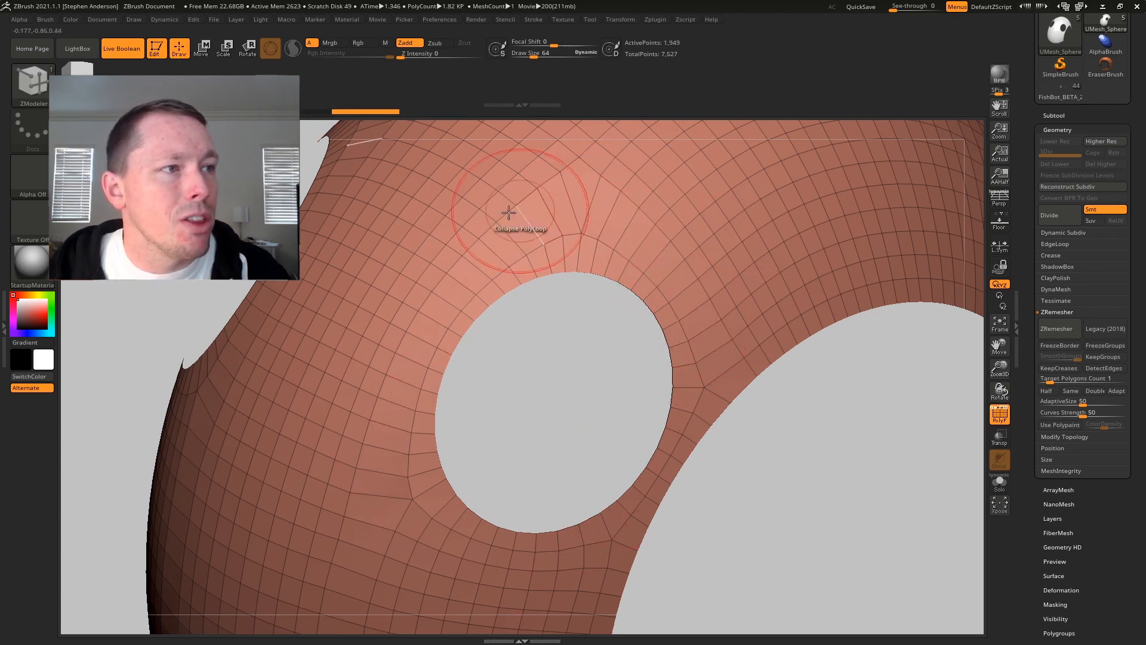
Mask the open edges of the shell by features, using Border, Groups and Crease.
mouse_move(617, 246)
right_mouse_down("ctrl")
mouse_move(595, 202)
mouse_move(704, 220)
mouse_move(612, 217)
mouse_move(984, 363)
right_mouse_up("ctrl")
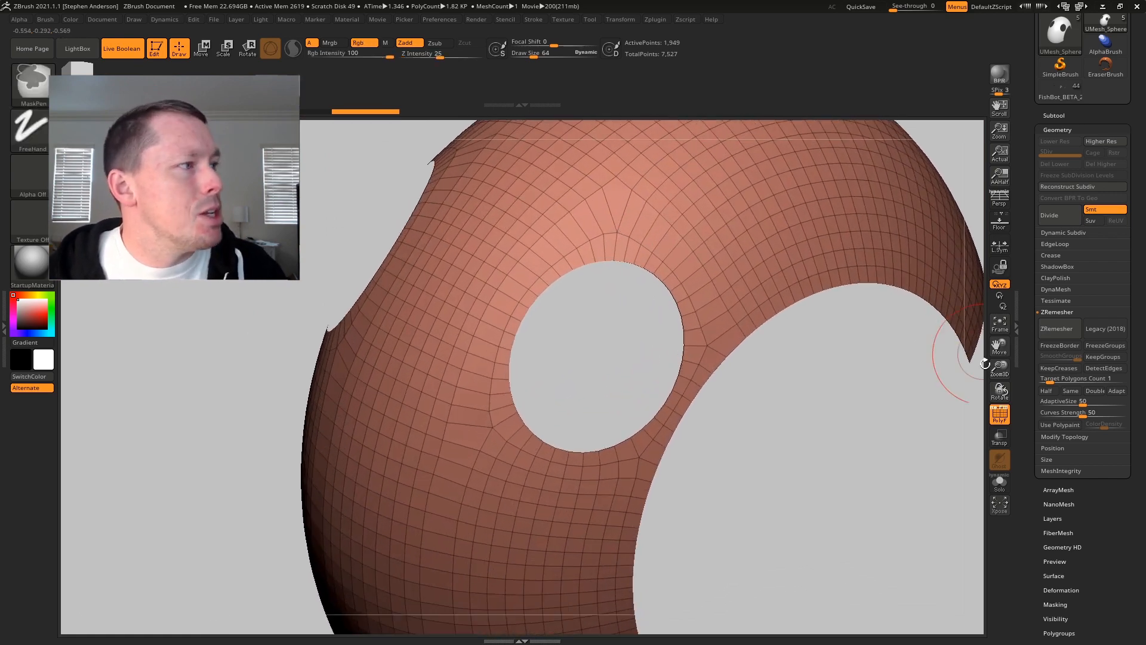
left_click(1066, 604)
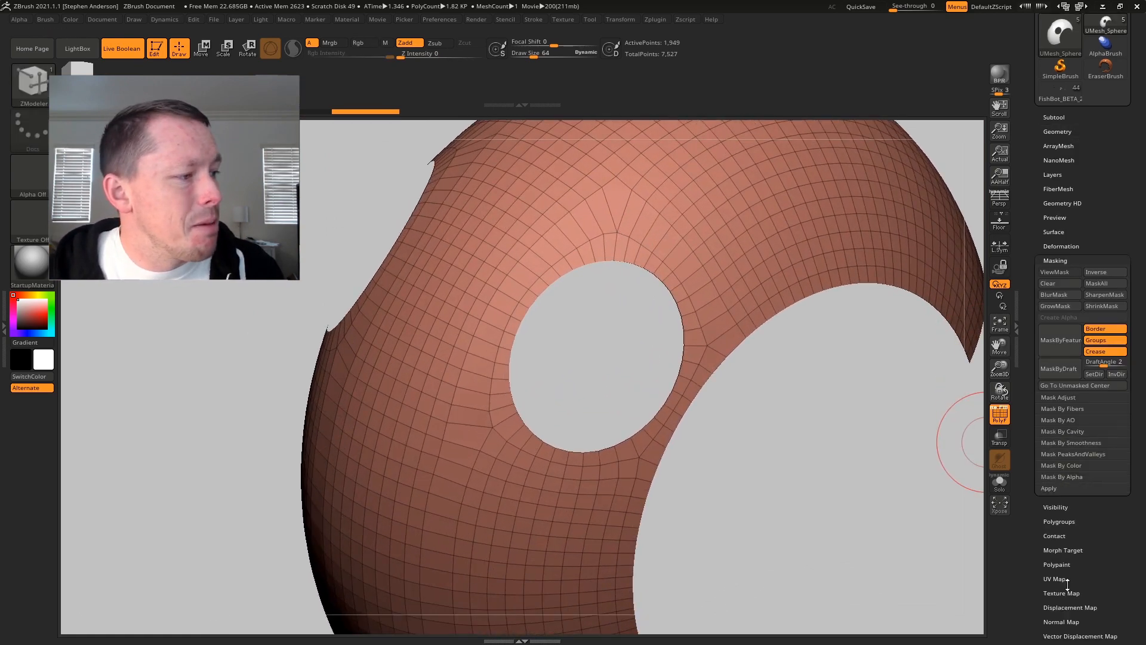
left_click(1060, 342)
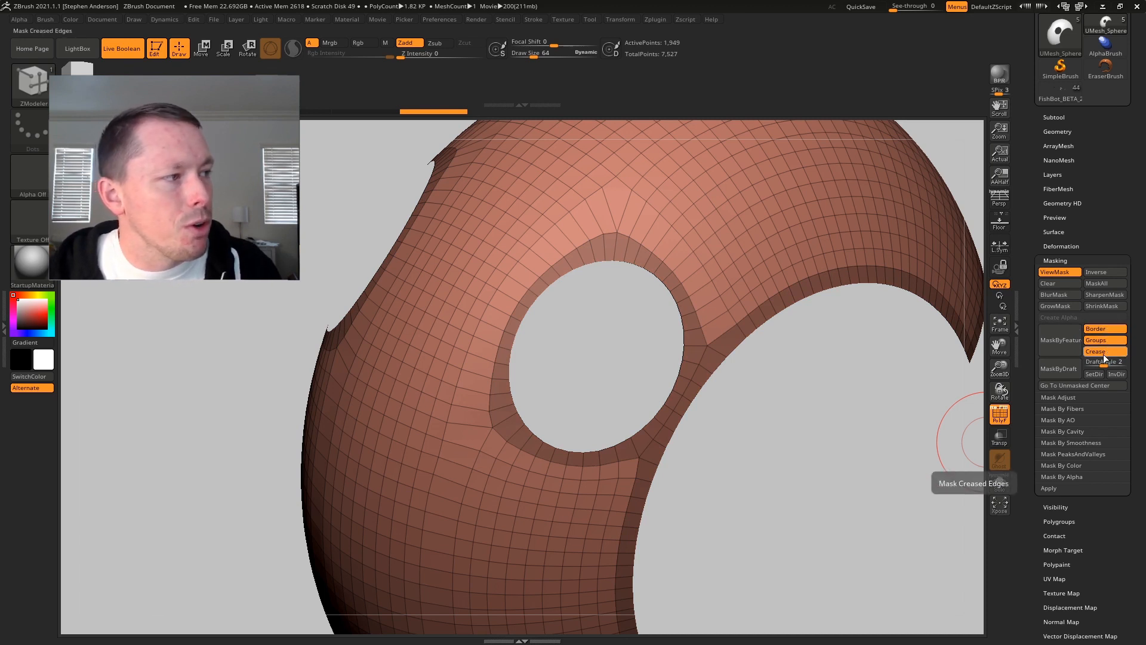
left_click_drag(615, 388, 698, 465, "ctrl")
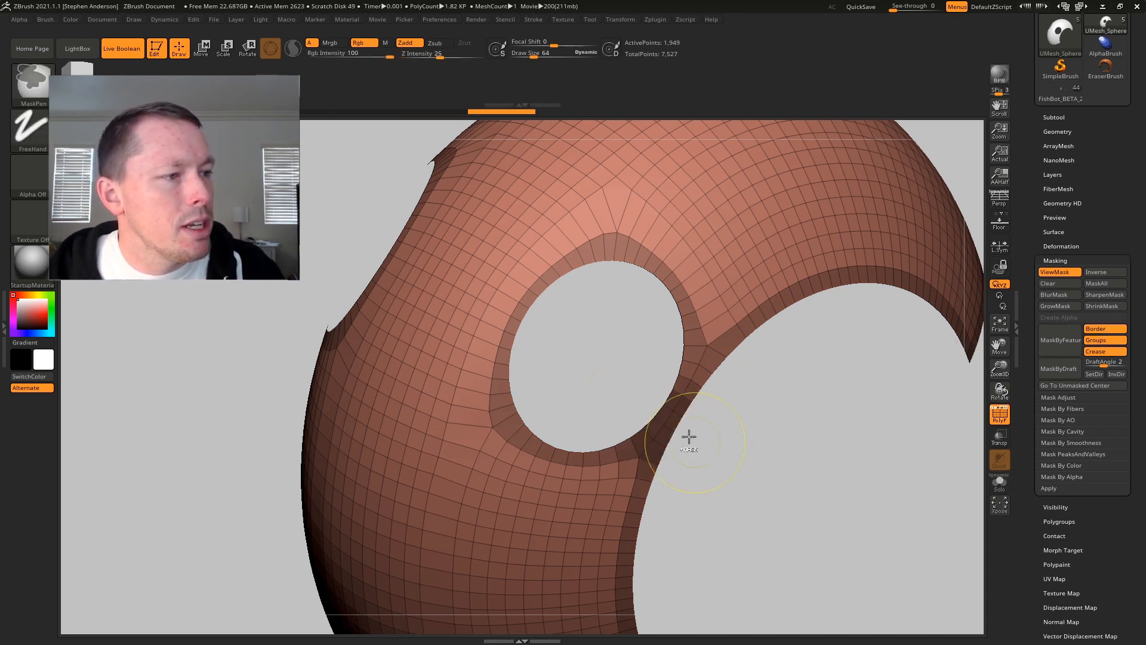
left_click_drag(665, 353, 733, 401, "ctrl")
Apply the Polish deformation to the unmasked surface of the shell.
mouse_move(678, 394)
right_mouse_down("ctrl")
mouse_move(678, 358)
mouse_move(692, 382)
mouse_move(645, 358)
mouse_move(723, 336)
mouse_move(690, 389)
mouse_move(991, 461)
right_mouse_up("ctrl")
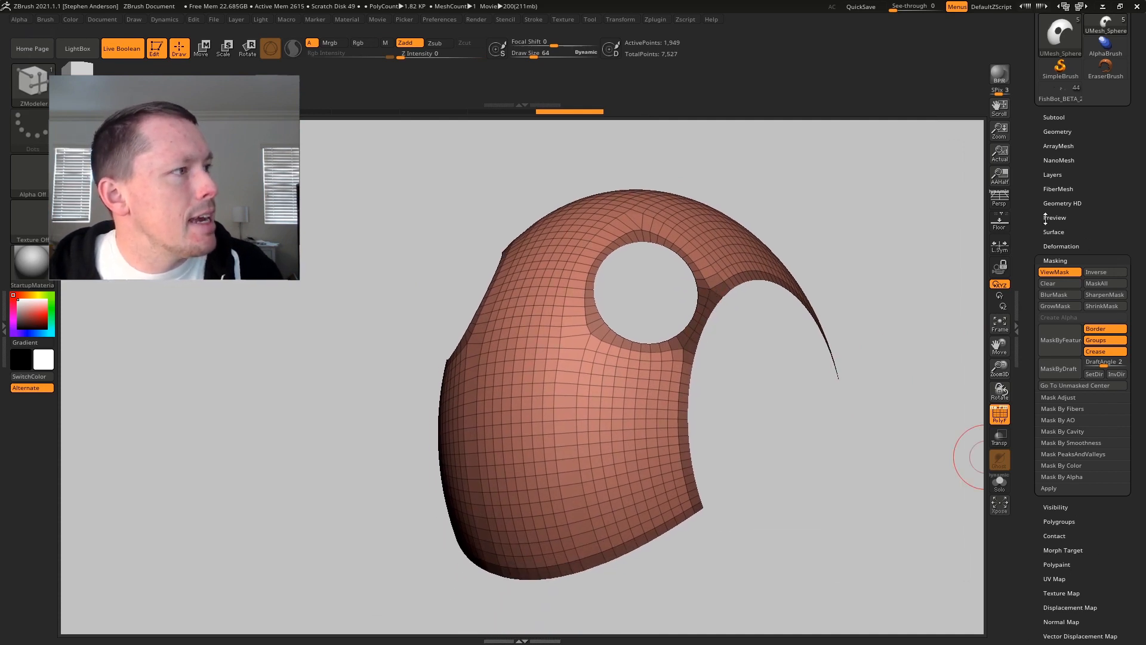
left_click(1061, 246)
left_click_drag(1043, 280, 1095, 282)
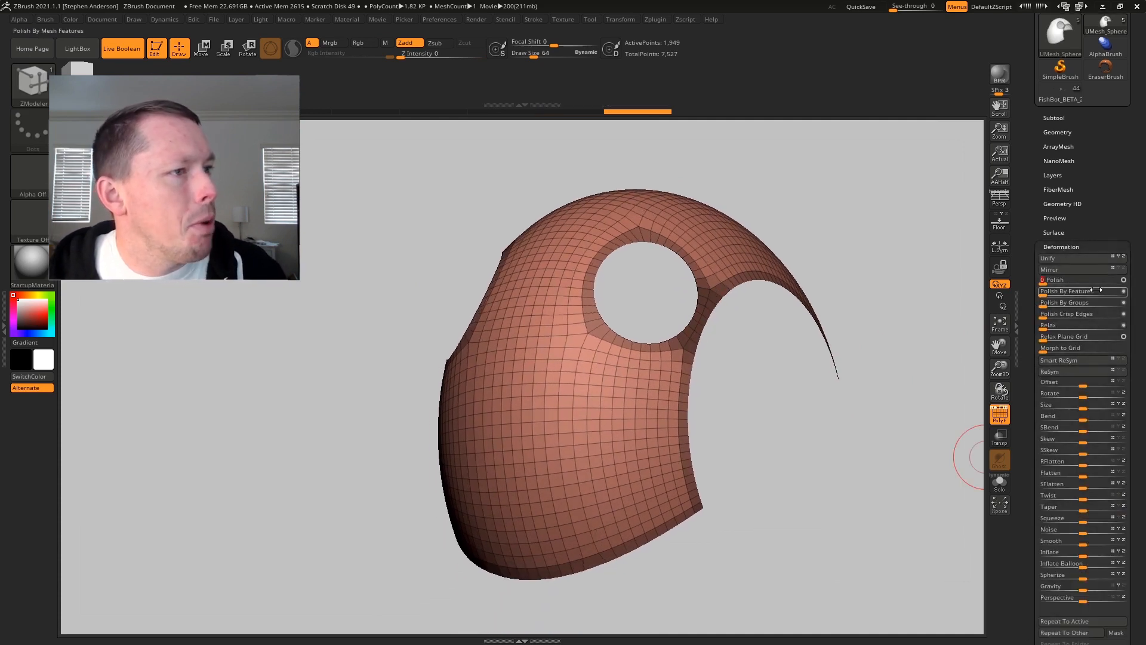
Smooth the unmasked shell surface at draw size 215 and Z Intensity 13 with Rgb off, and clear the border mask.
mouse_move(682, 355)
right_mouse_down()
mouse_move(609, 346)
mouse_move(671, 372)
mouse_move(575, 302)
right_mouse_up()
key("ctrl")
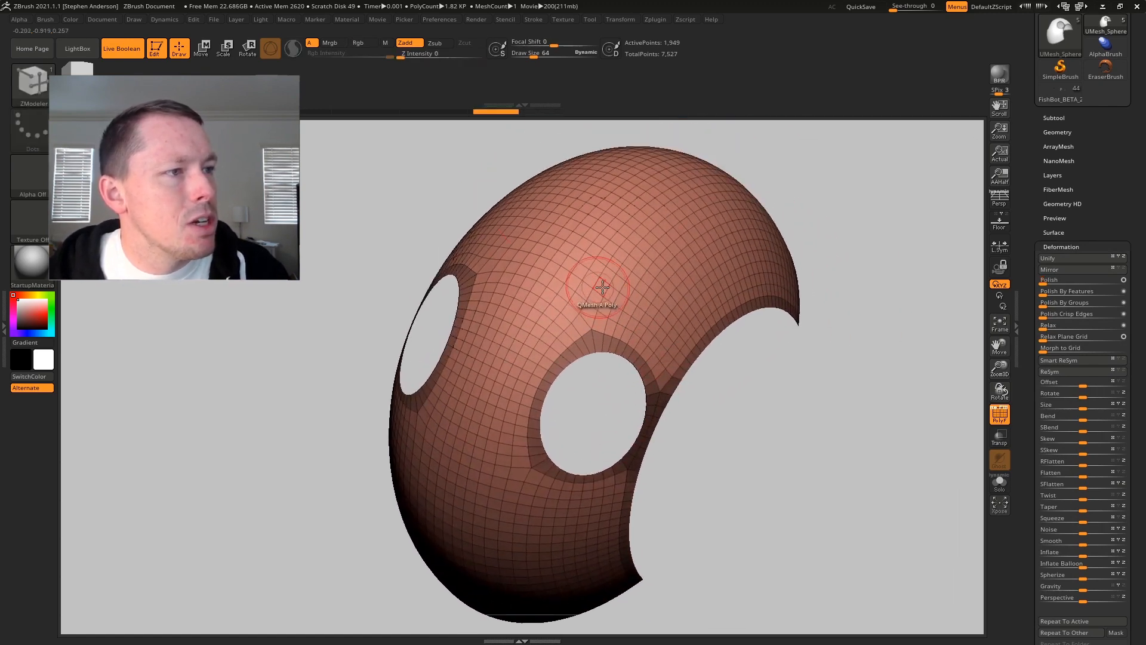
key("s")
left_click_drag(567, 294, 585, 296)
key("shift")
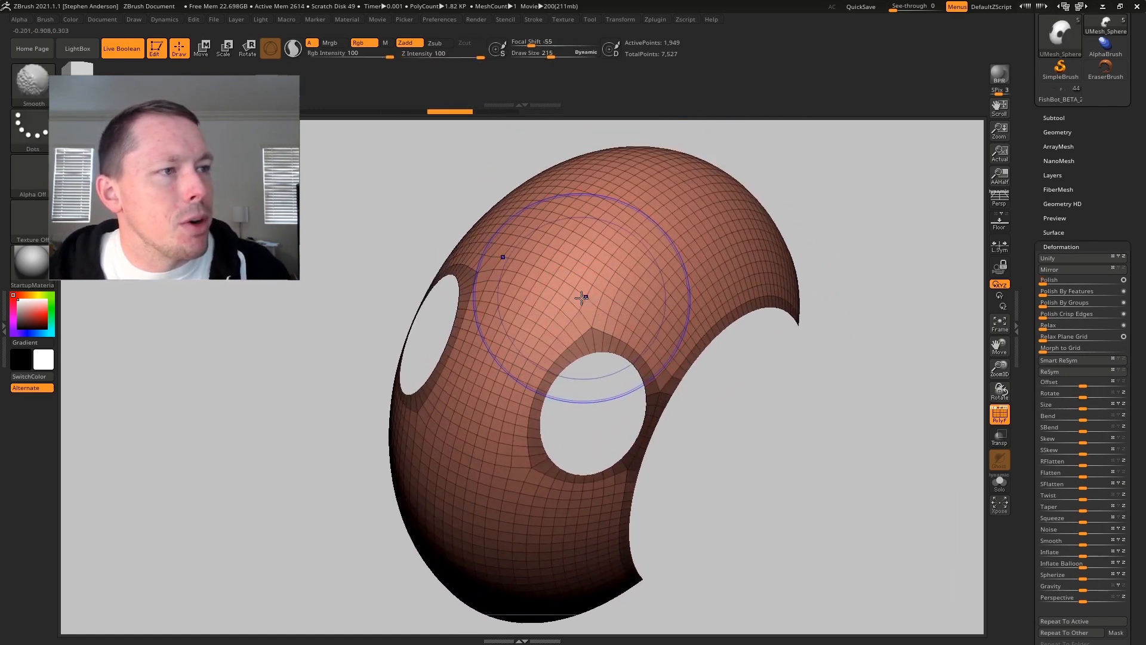
left_click(354, 47)
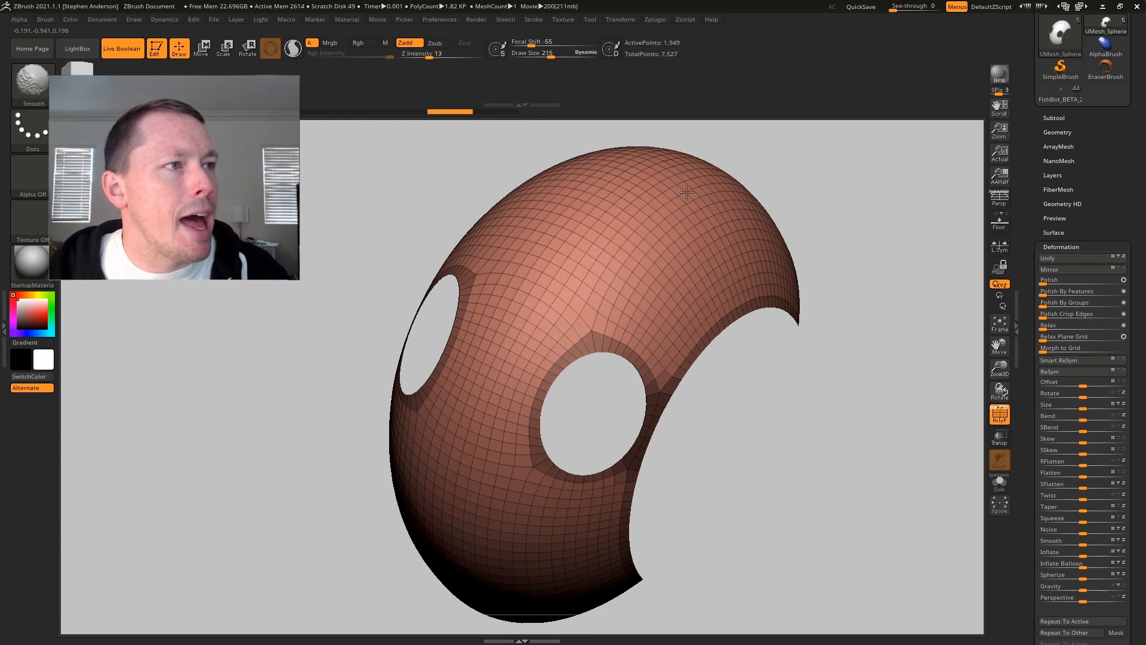
left_click_drag(557, 460, 626, 389)
Slide points along the shell's lower rim with the ZModeler point action Slide, By Brush Radius, at draw size 39.
key("b")
key("z")
key("m")
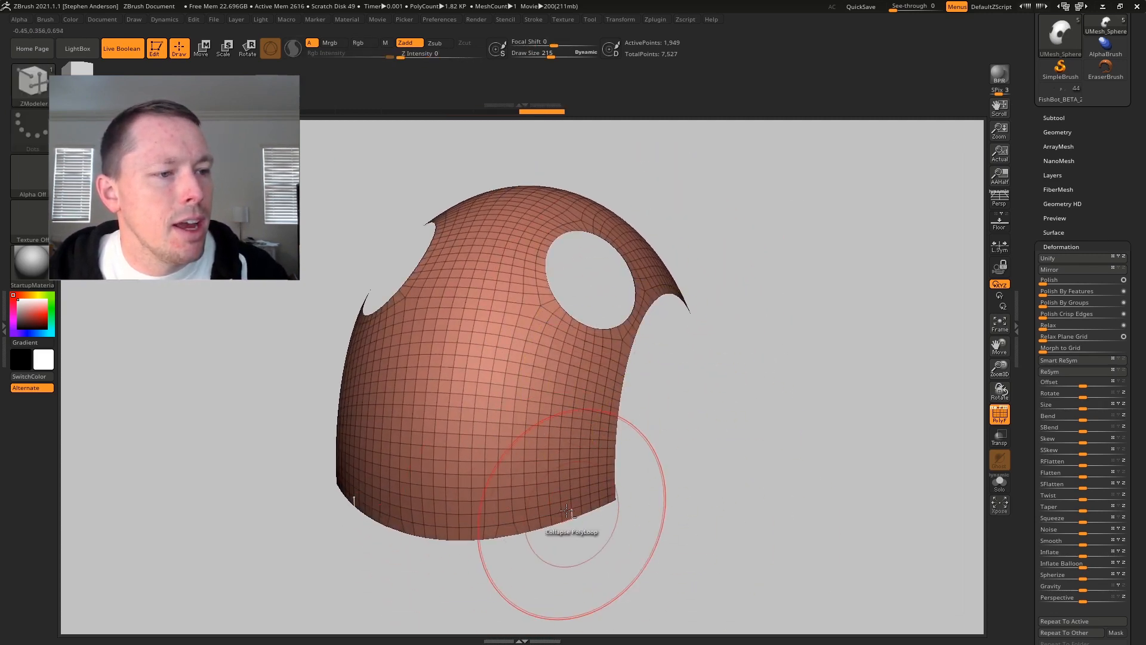
mouse_move(531, 495)
right_mouse_down("ctrl")
mouse_move(568, 445)
mouse_move(586, 476)
right_mouse_up("ctrl")
key("s")
left_click_drag(586, 475, 568, 483)
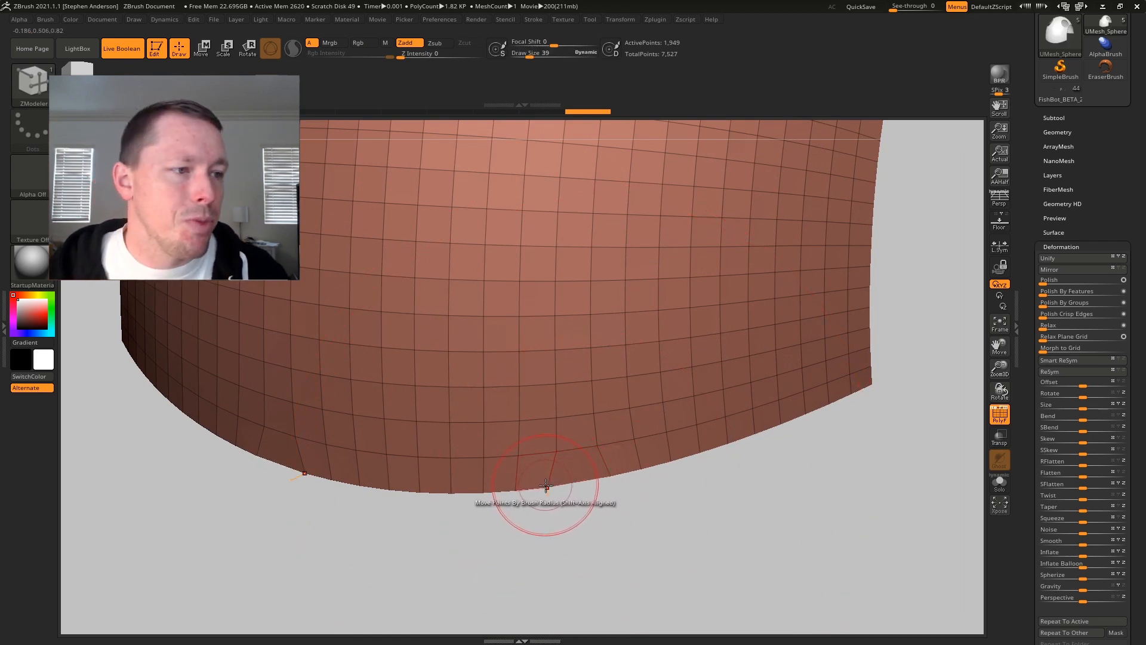
key("space")
left_click(532, 476)
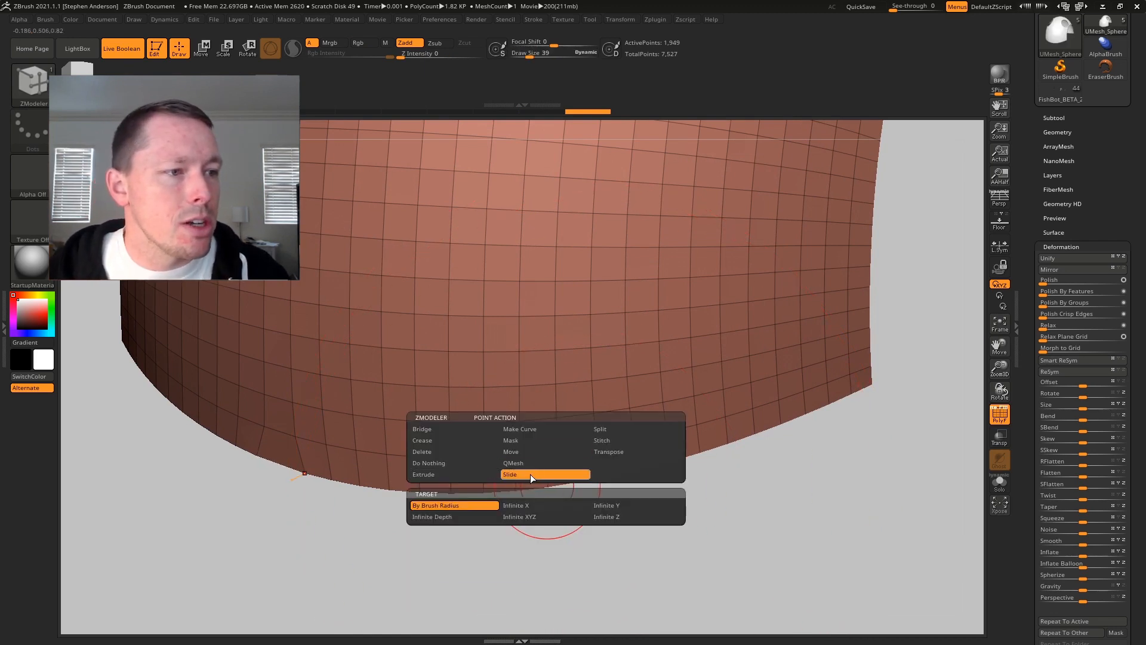
mouse_move(548, 484)
left_mouse_down()
mouse_move(614, 478)
mouse_move(601, 480)
left_mouse_up()
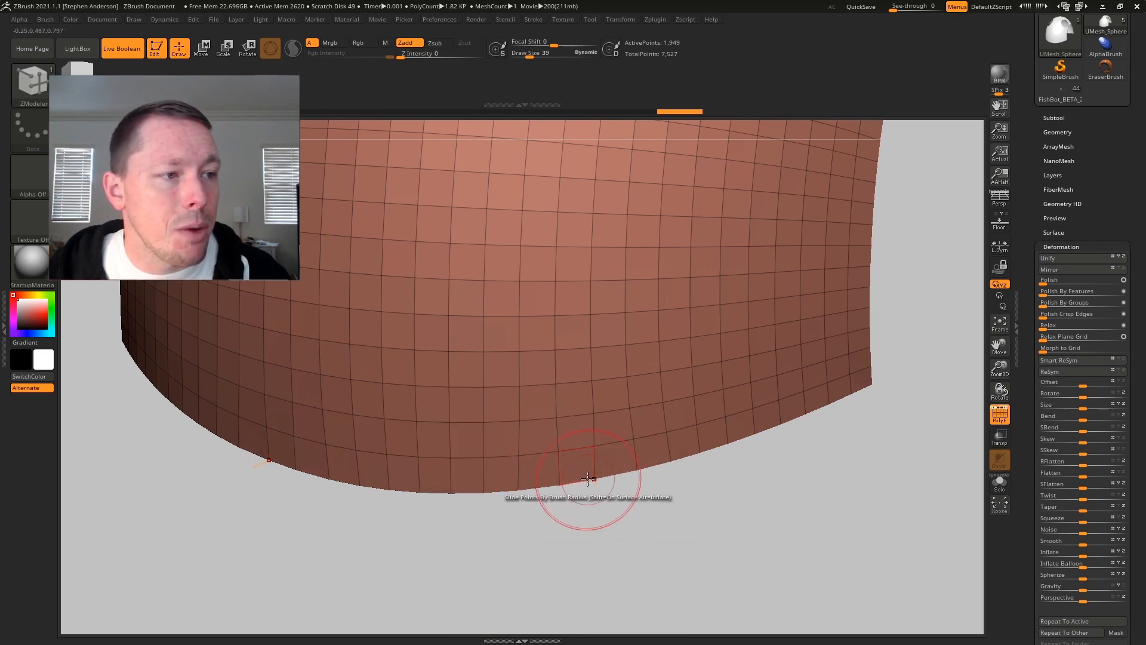
left_click_drag(588, 477, 596, 477)
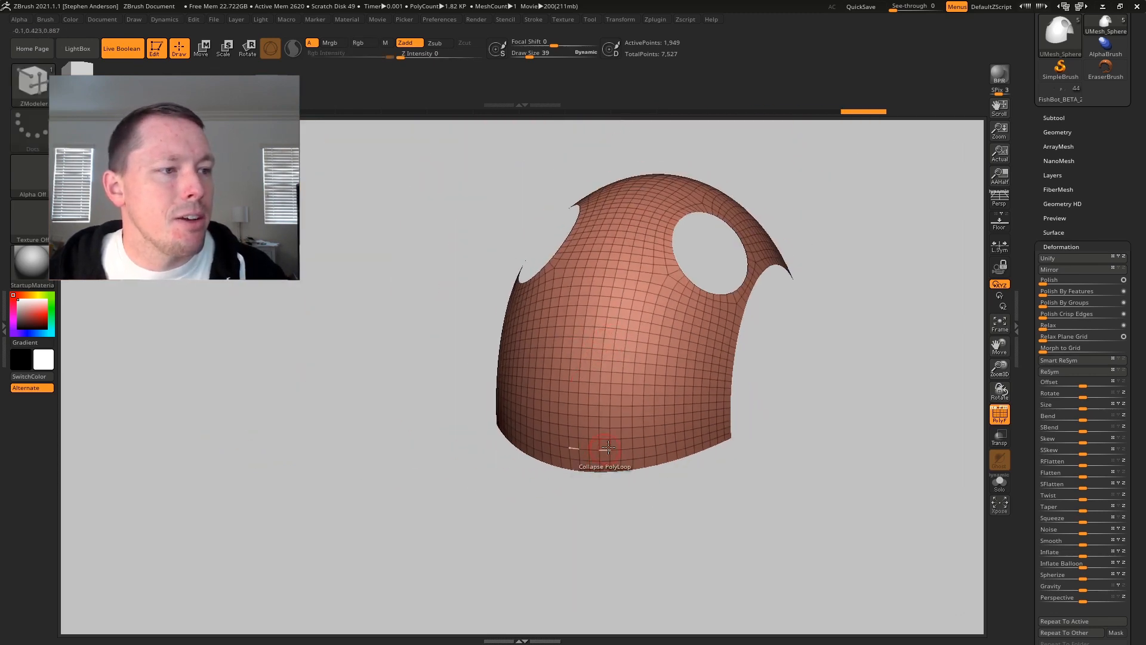
Smooth the topology beside the eye hole at a draw size of 81.
left_click_drag(575, 460, 614, 456, "shift")
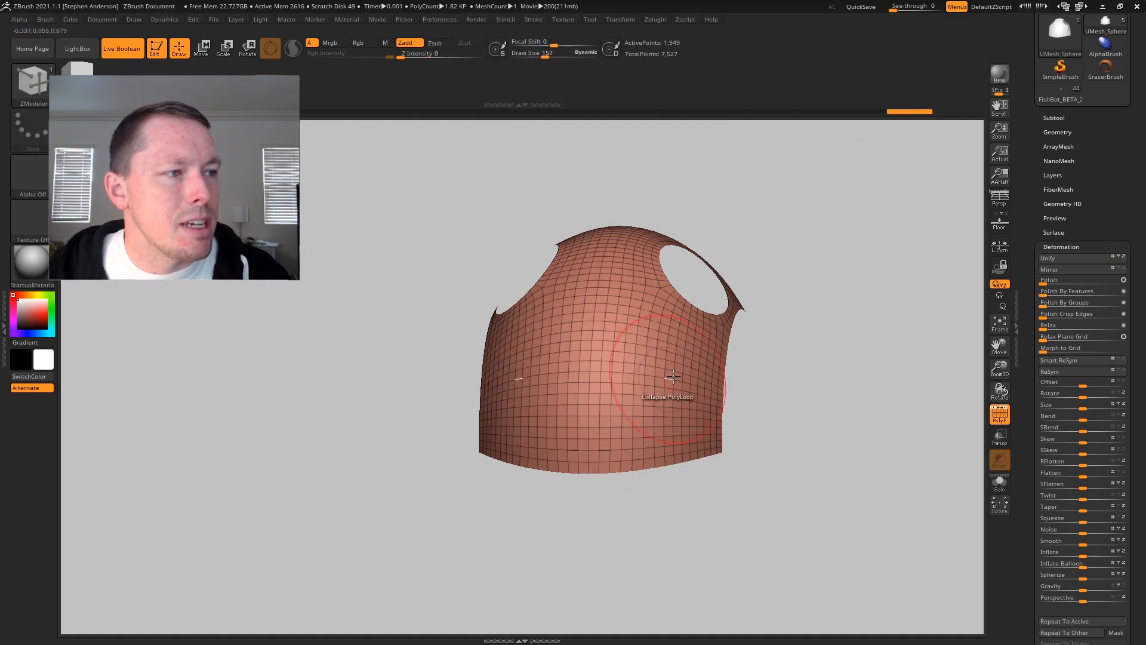
mouse_move(603, 414)
right_mouse_down()
mouse_move(580, 389)
mouse_move(519, 381)
mouse_move(503, 356)
right_mouse_up()
key("s")
left_click_drag(508, 355, 499, 356)
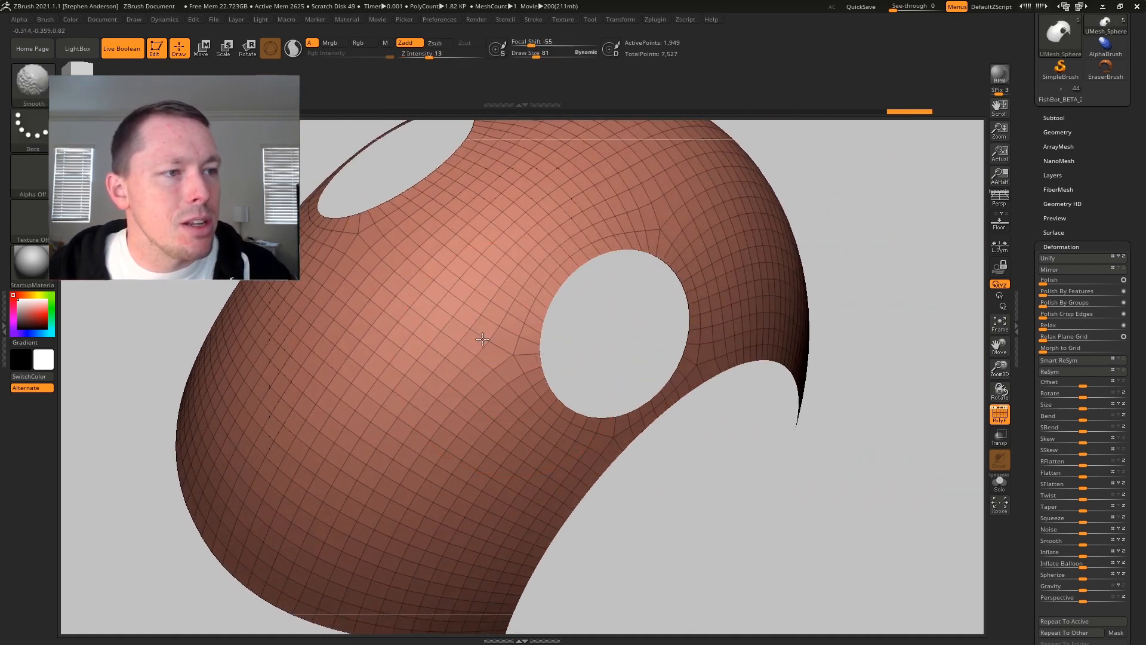
right_click_drag(537, 353, 502, 334)
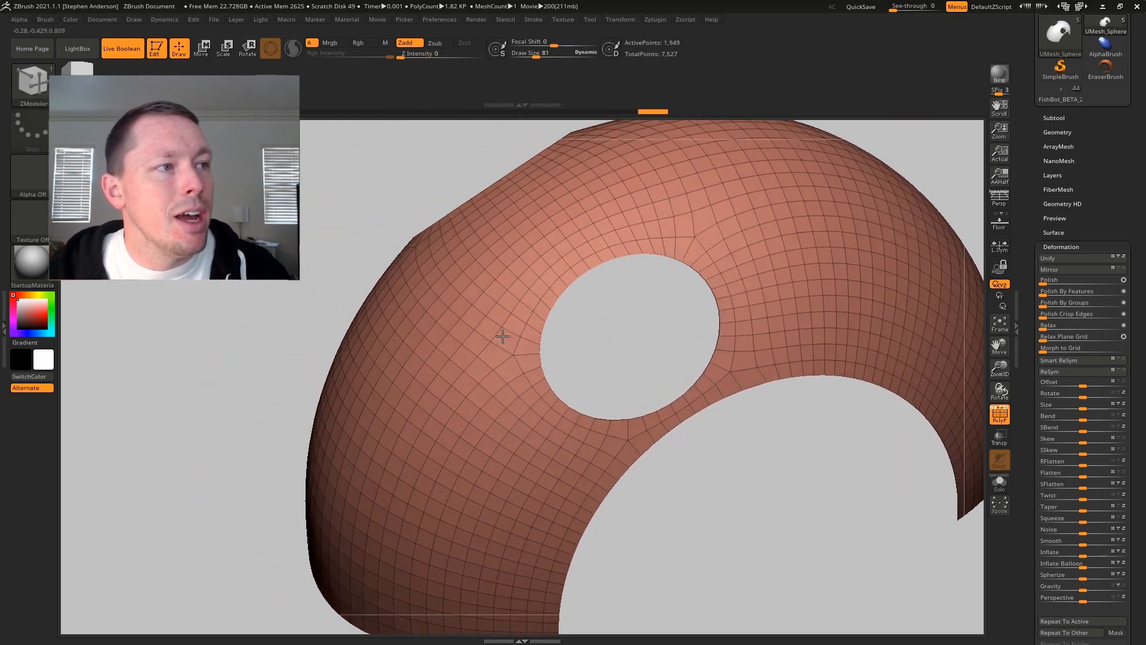
Hide the vertical polyloops between the eye holes with SelectLasso, and mask the side areas so only the centre strip is unmasked.
right_click_drag(698, 281, 633, 260, "ctrl")
mouse_move(633, 260)
right_mouse_down()
mouse_move(686, 235)
mouse_move(700, 260)
mouse_move(568, 299)
mouse_move(602, 268)
mouse_move(509, 281)
right_mouse_up()
key("shift+f")
key("shift+f")
mouse_move(366, 293)
right_mouse_down("alt")
mouse_move(428, 356)
mouse_move(444, 306)
right_mouse_up("alt")
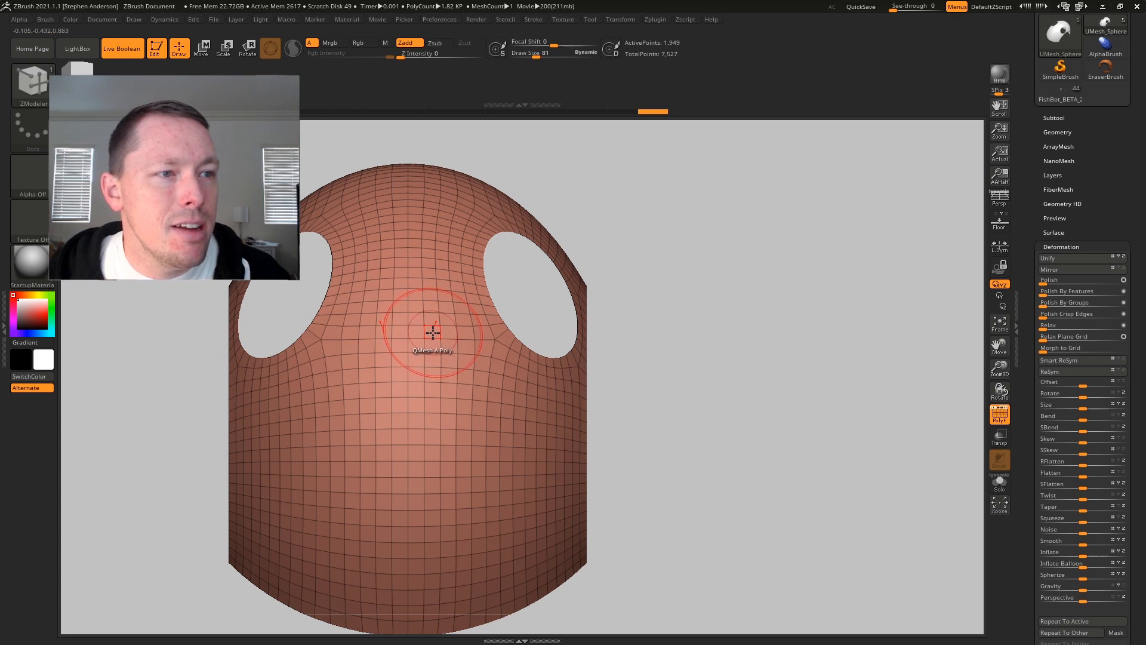
key("ctrl+shift")
left_click(33, 79)
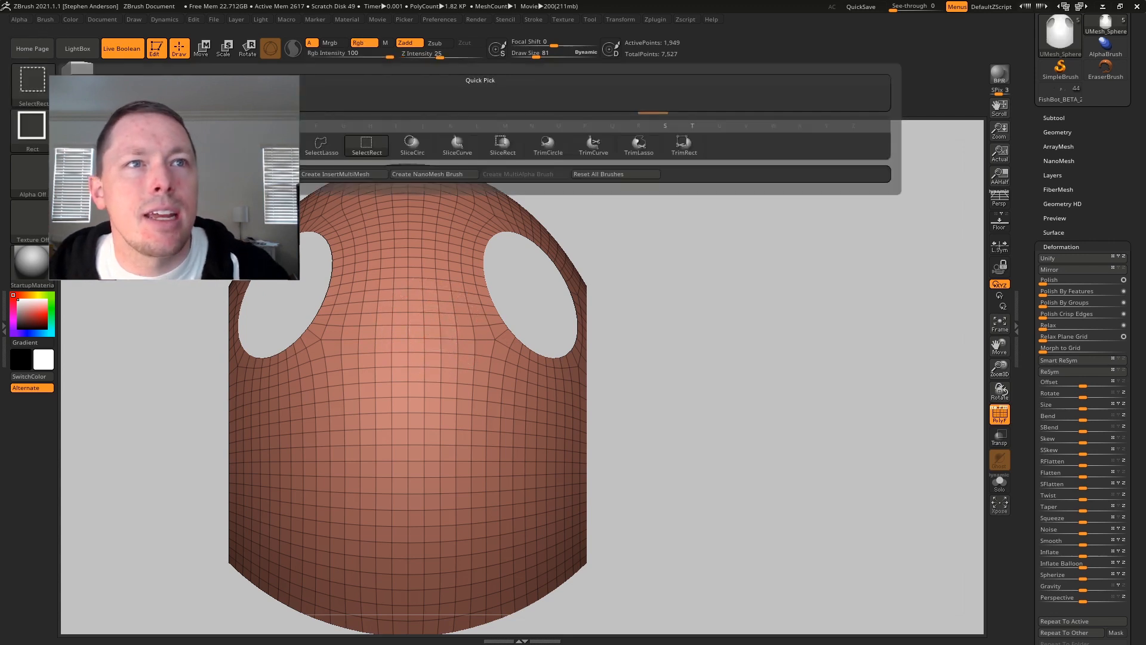
left_click(328, 149)
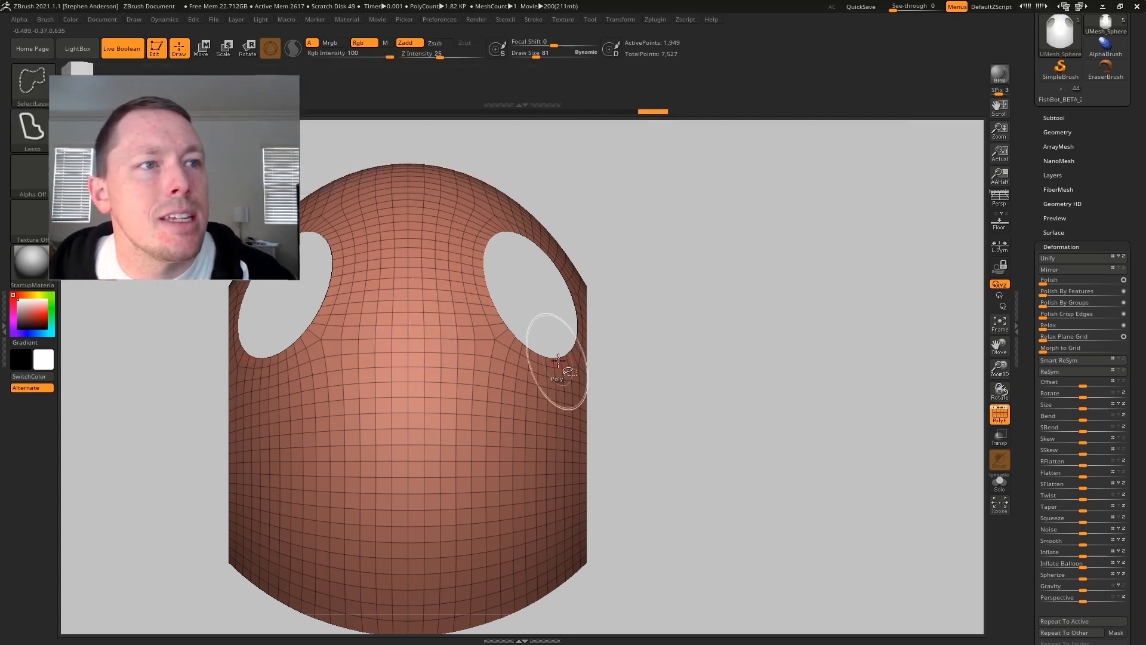
left_click(419, 325, "ctrl+shift")
left_click(454, 330, "ctrl+shift")
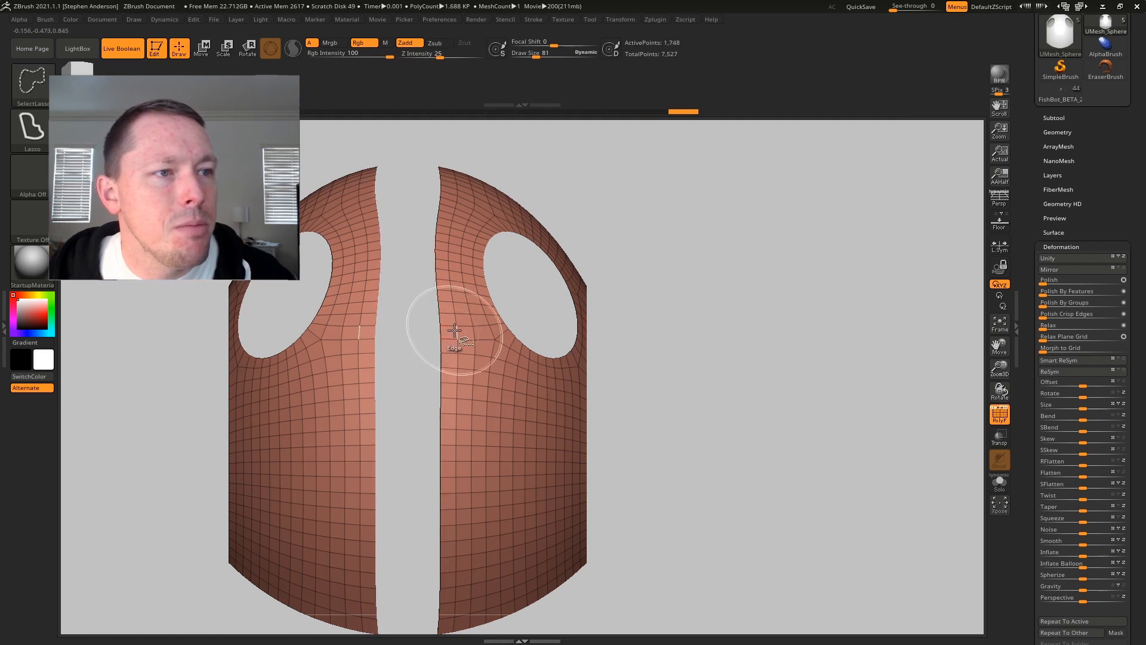
left_click(525, 307, "ctrl+shift")
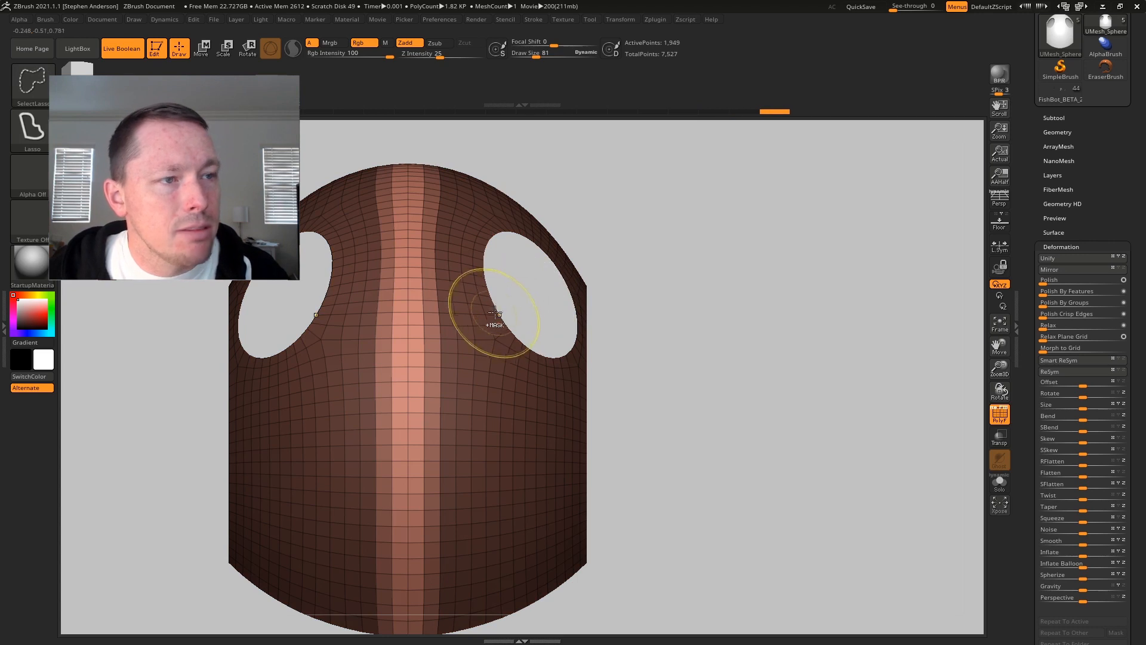
Widen the centre strip by one polyloop per side and assign the masked sides their own polygroup.
key("ctrl+z")
key("ctrl+z")
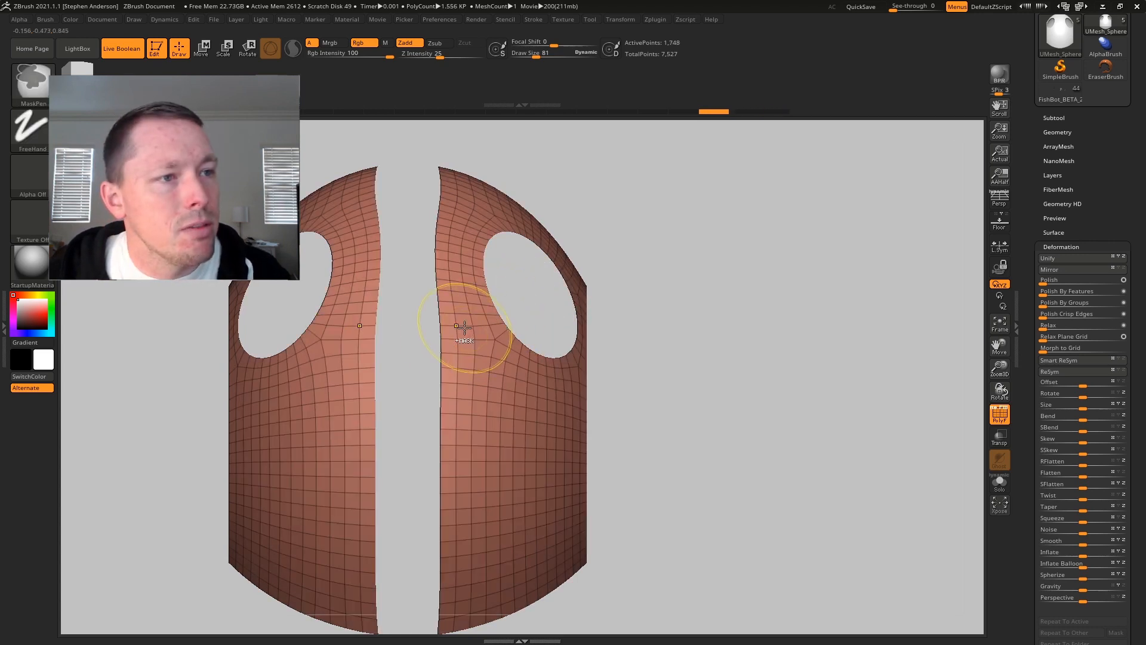
key("ctrl+shift+z")
key("ctrl+shift+z")
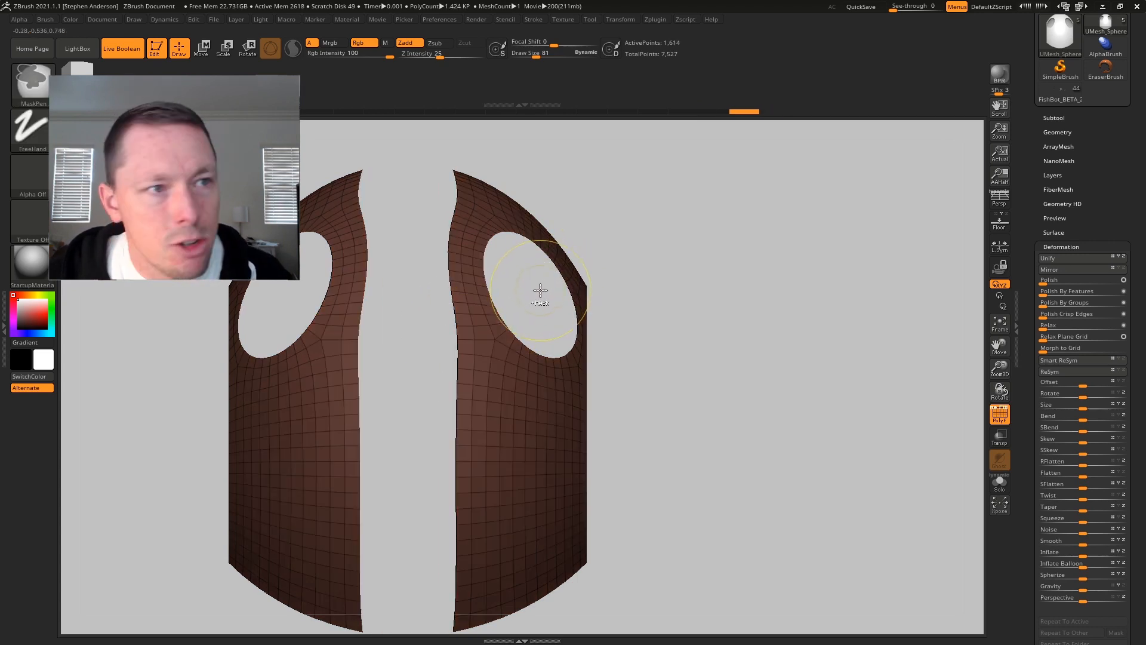
left_click_drag(639, 276, 659, 276, "ctrl")
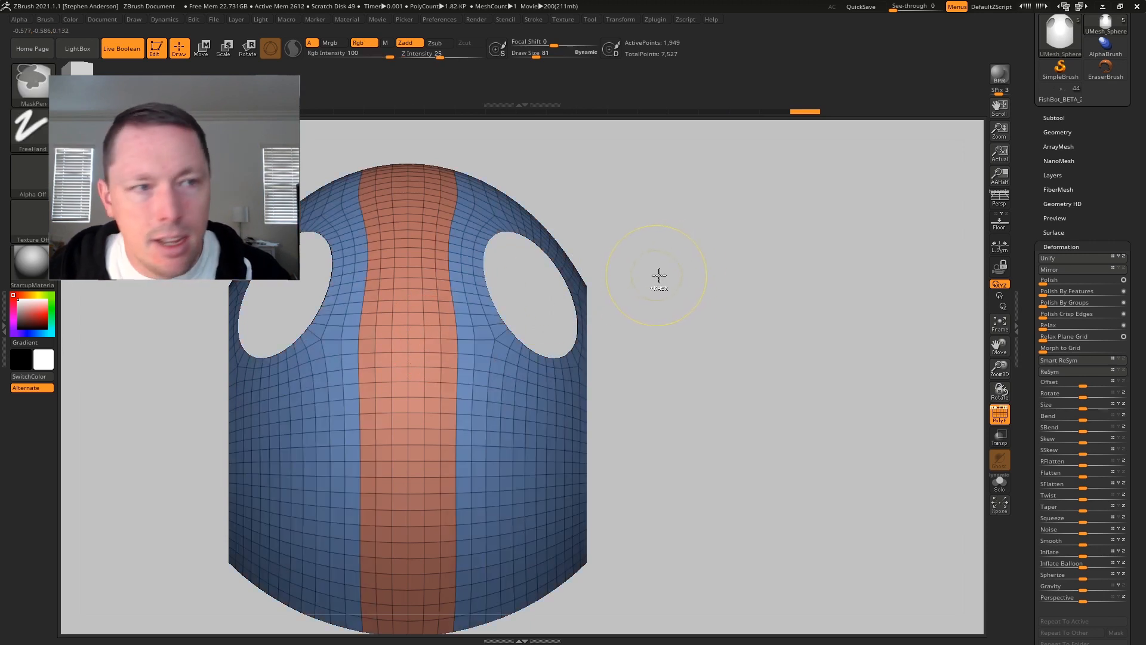
Mask the whole shell except the polyloops directly on either side of the centre strip's polygroup borders.
key("b")
key("z")
key("m")
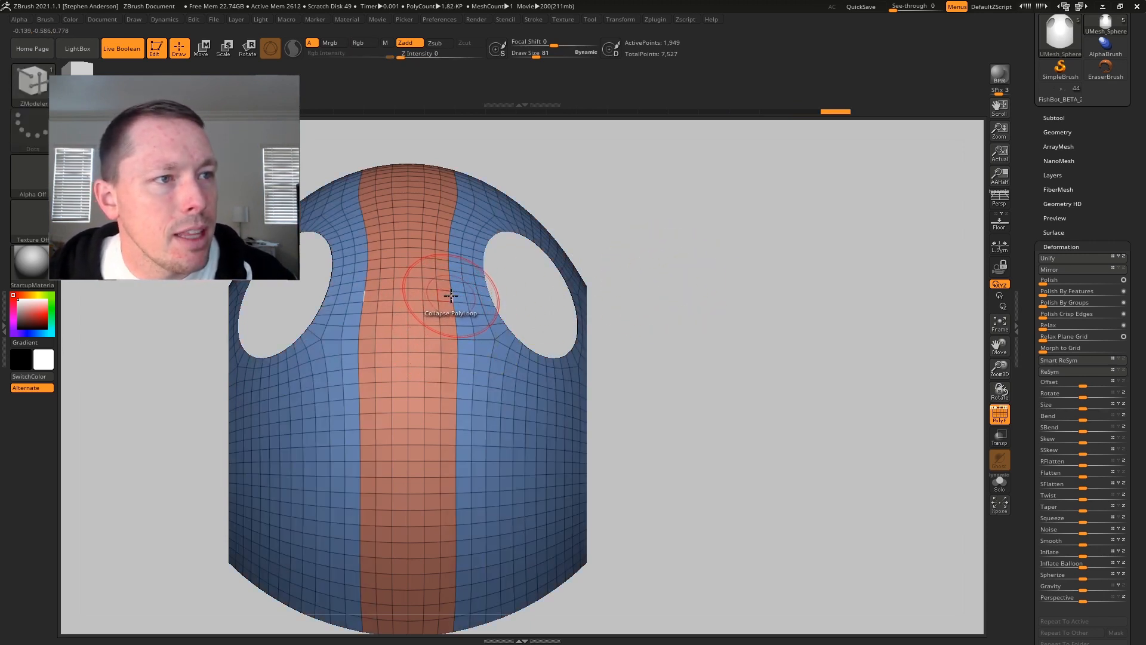
left_click(445, 290, "ctrl+shift")
left_click(457, 290, "ctrl+shift")
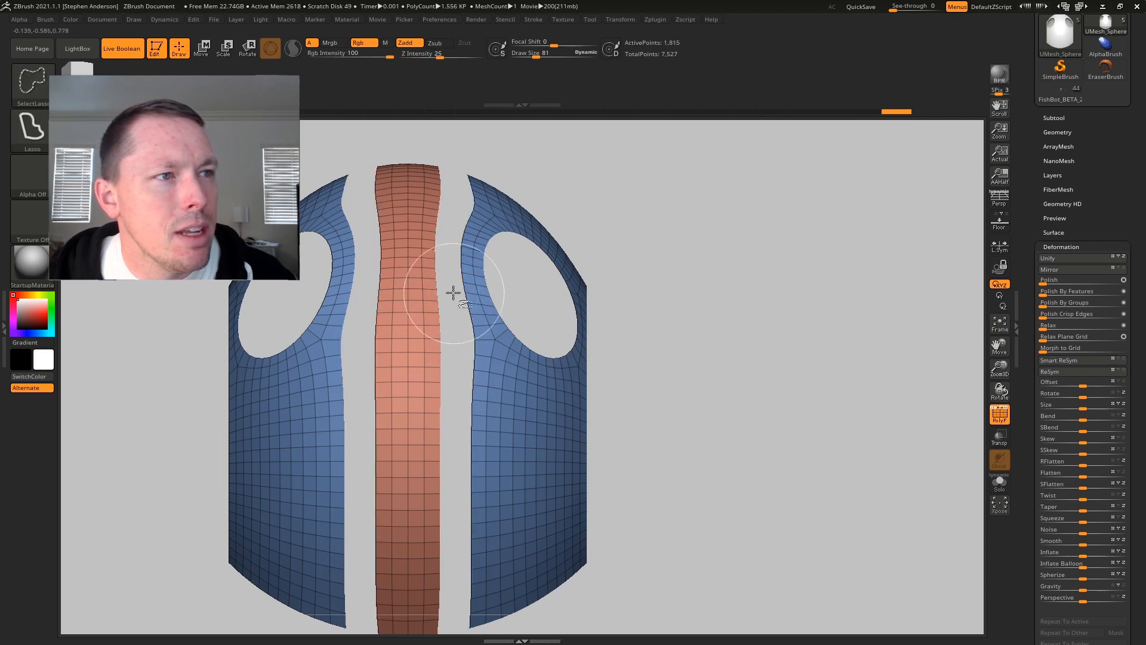
left_click(652, 225, "ctrl+shift")
Straighten the centre strip's borders by scaling the unmasked loops along X with the gizmo, using Local Symmetry.
key("w")
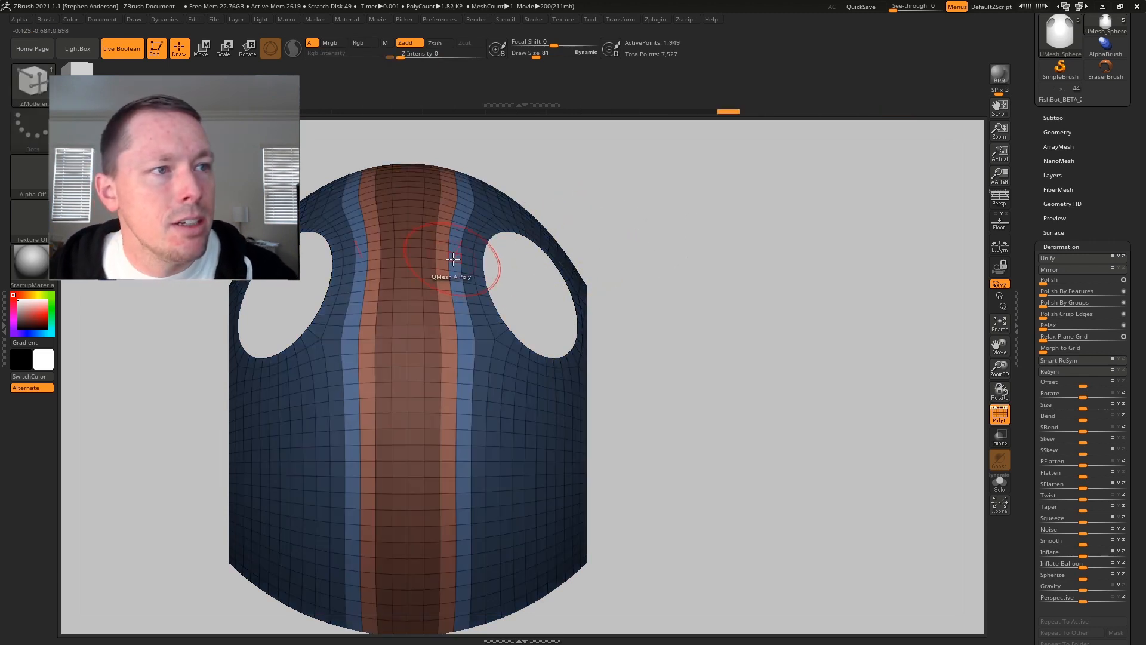
left_click(456, 279)
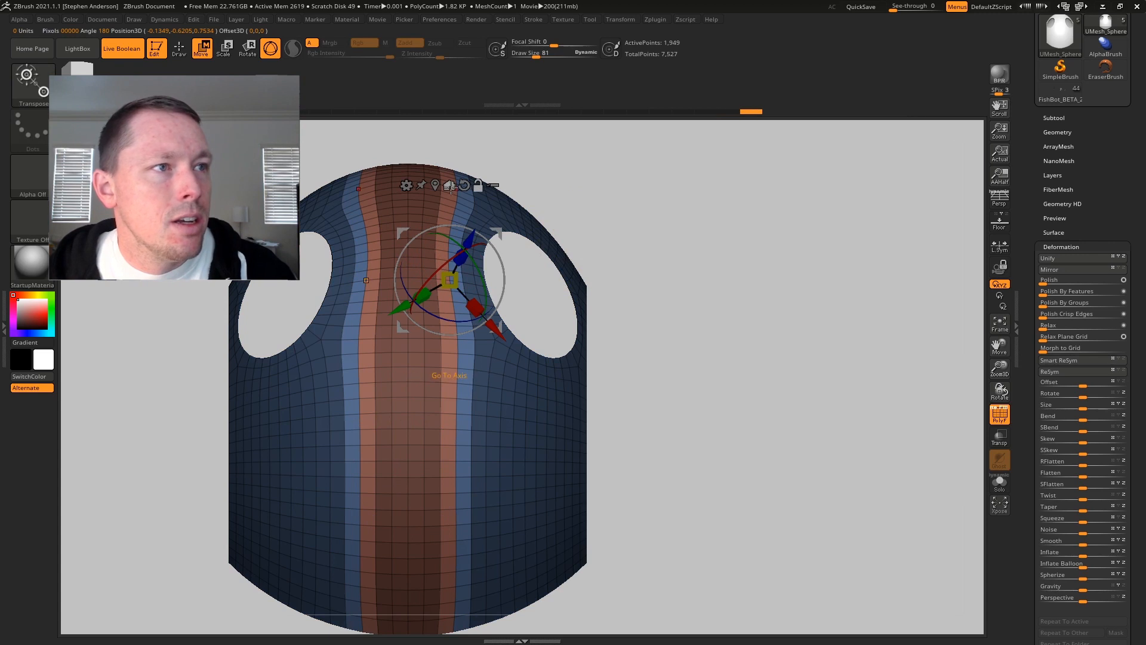
left_click_drag(490, 278, 341, 282)
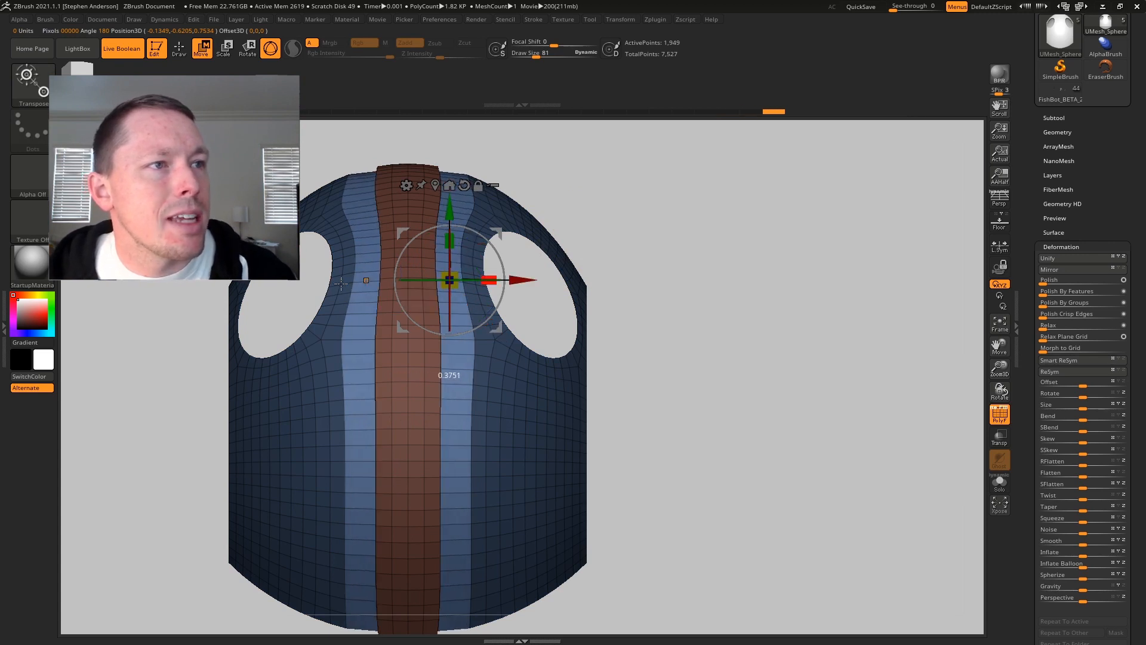
key("ctrl+z")
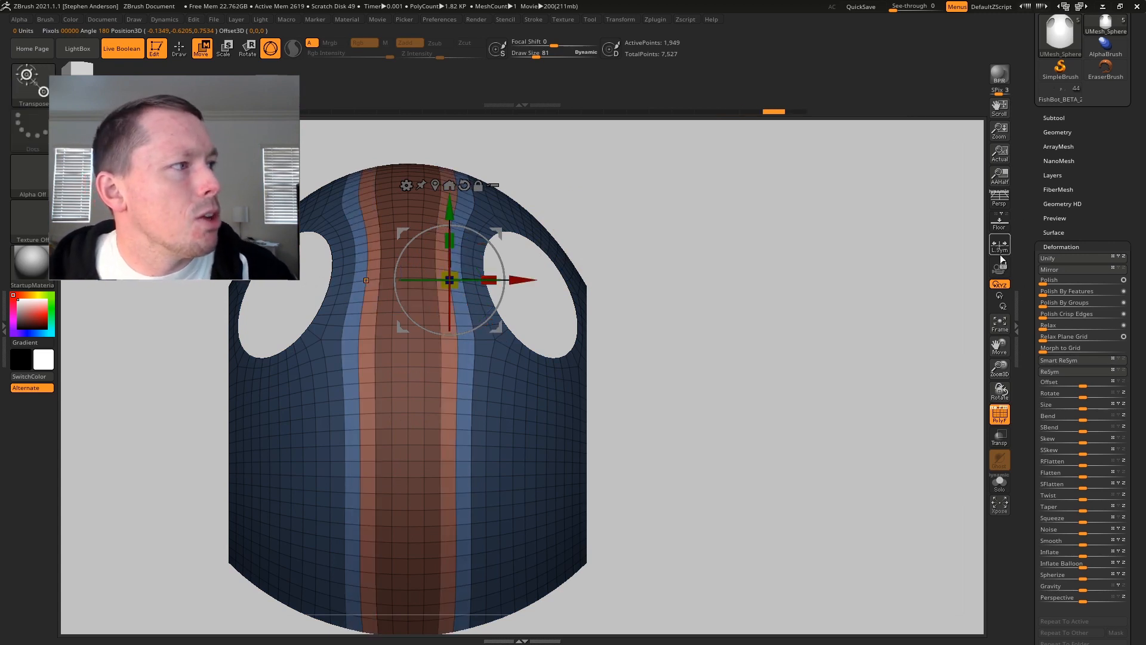
left_click(1000, 249)
left_click_drag(438, 274, 127, 326)
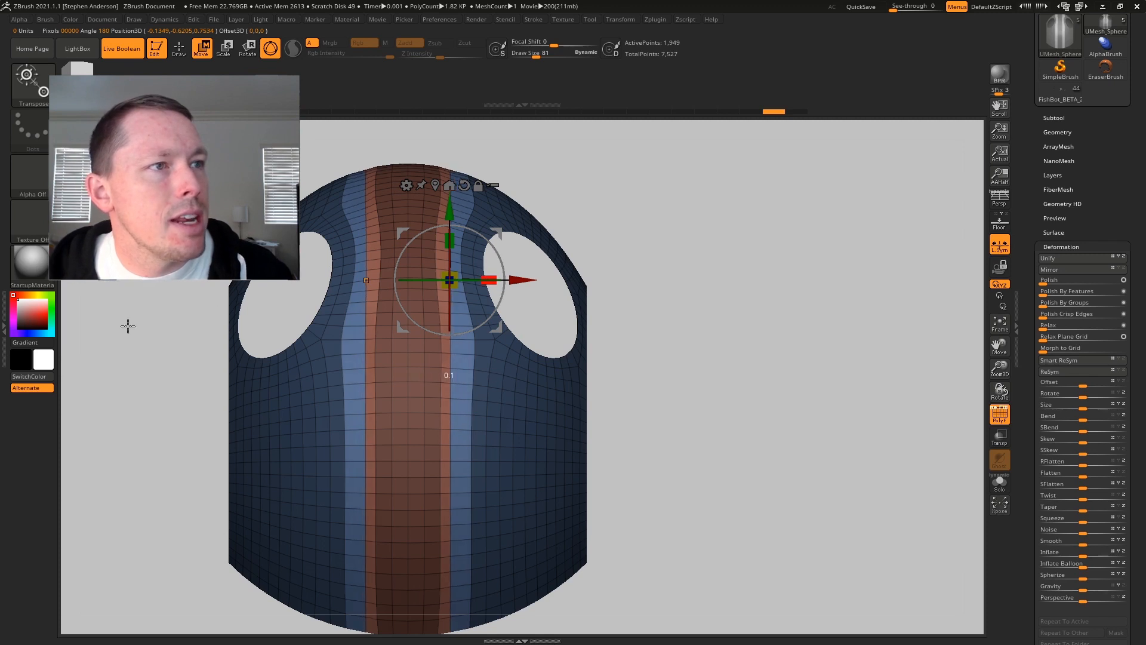
Widen the centre strip by moving its unmasked border loops outward along X, and invert the mask so only those loops are masked.
left_click_drag(488, 276, 488, 273)
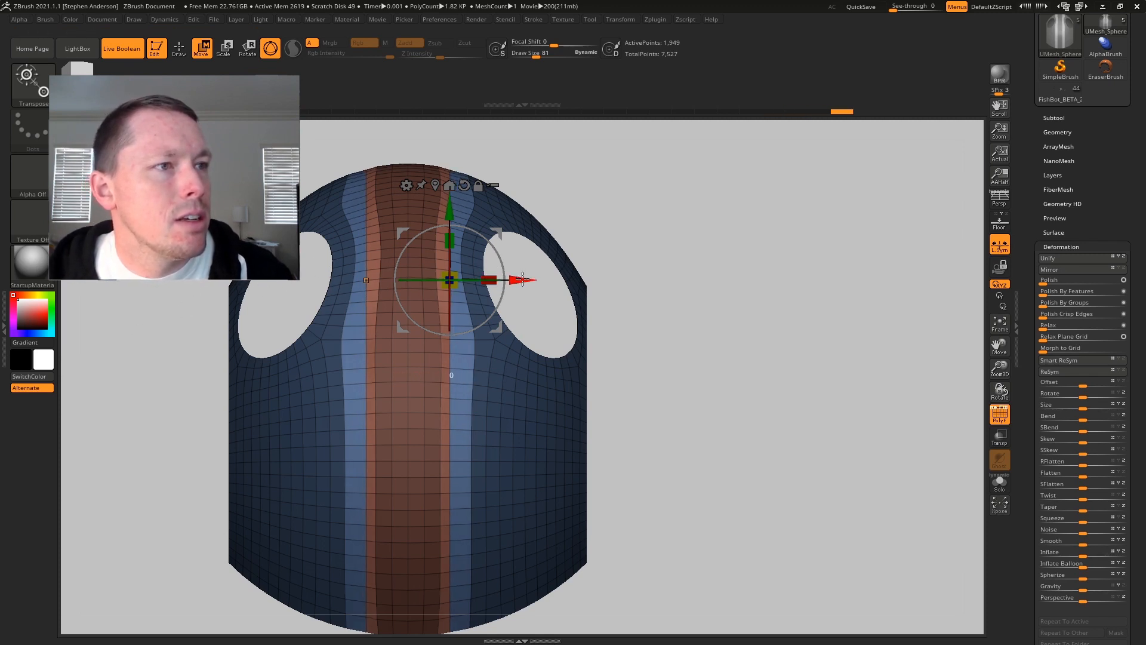
left_click_drag(522, 280, 530, 279)
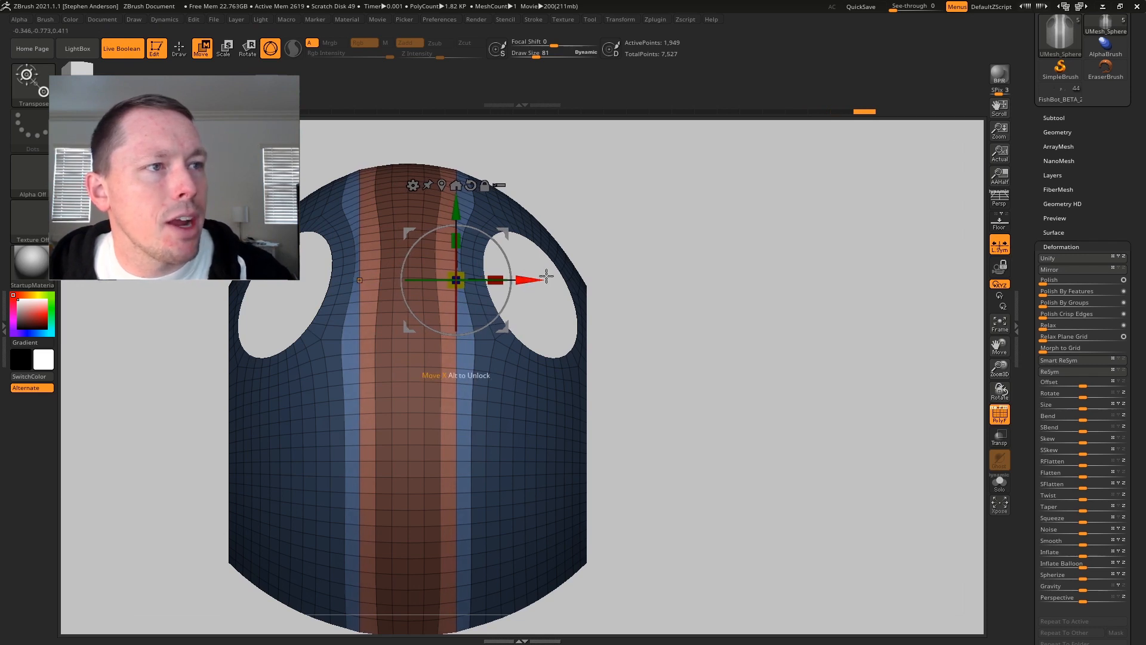
left_click_drag(535, 279, 534, 278)
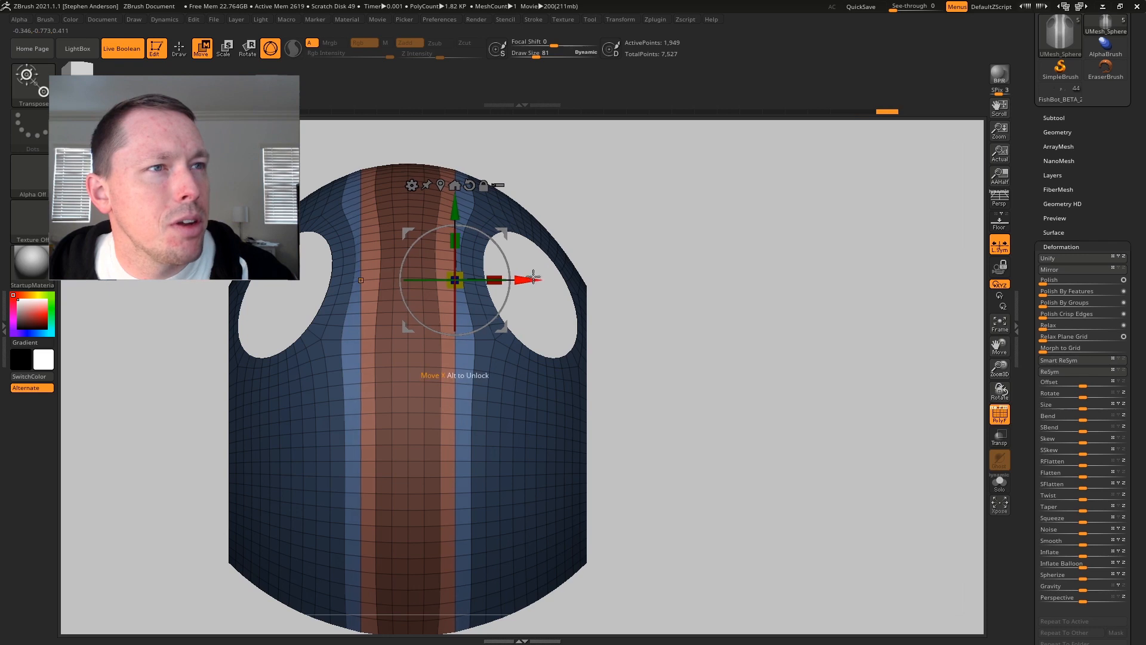
key("q")
left_click_drag(595, 167, 631, 171, "ctrl")
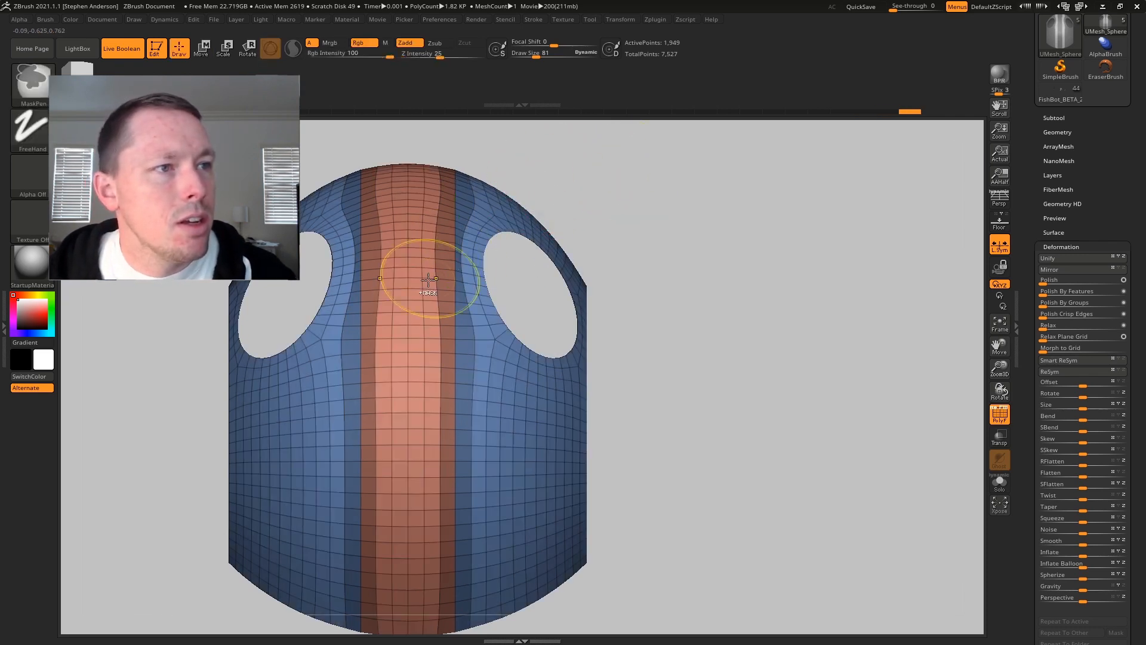
Smooth the shell's surface around the masked border loops using the Smooth brush at draw size 258.
key("s")
mouse_move(475, 262)
left_mouse_down("shift")
mouse_move(453, 269)
mouse_move(452, 256)
mouse_move(480, 192)
mouse_move(478, 312)
mouse_move(440, 396)
mouse_move(256, 532)
left_mouse_up("shift")
mouse_move(335, 197)
left_mouse_down()
mouse_move(337, 344)
mouse_move(420, 238)
left_mouse_up()
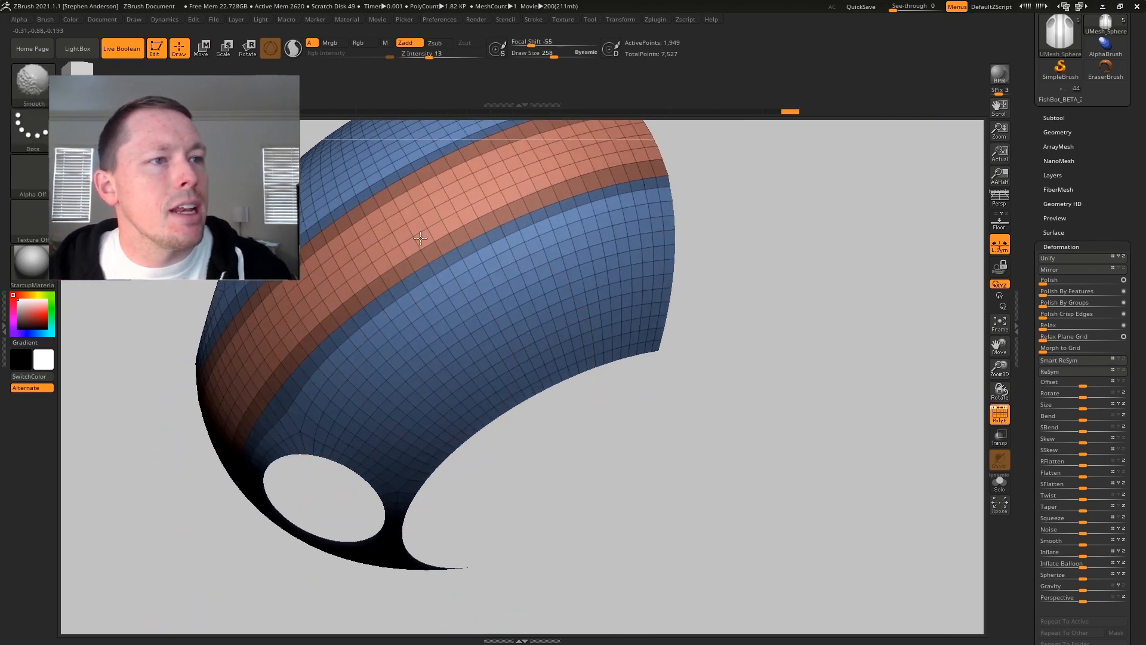
mouse_move(653, 174)
right_mouse_down()
mouse_move(611, 185)
mouse_move(358, 325)
right_mouse_up()
left_click_drag(358, 325, 455, 338, "shift")
mouse_move(456, 339)
right_mouse_down("alt")
mouse_move(570, 290)
mouse_move(553, 256)
mouse_move(450, 371)
mouse_move(520, 162)
right_mouse_up("alt")
right_click_drag(422, 325, 413, 317, "shift")
mouse_move(458, 471)
right_mouse_down("alt")
mouse_move(444, 414)
mouse_move(416, 397)
right_mouse_up("alt")
Set the ZModeler brush's draw size to 39 and extrude the centre strip outward with Extrude on Polygroup Island.
key("s")
left_click_drag(416, 398, 396, 397)
right_click_drag(404, 397, 406, 398)
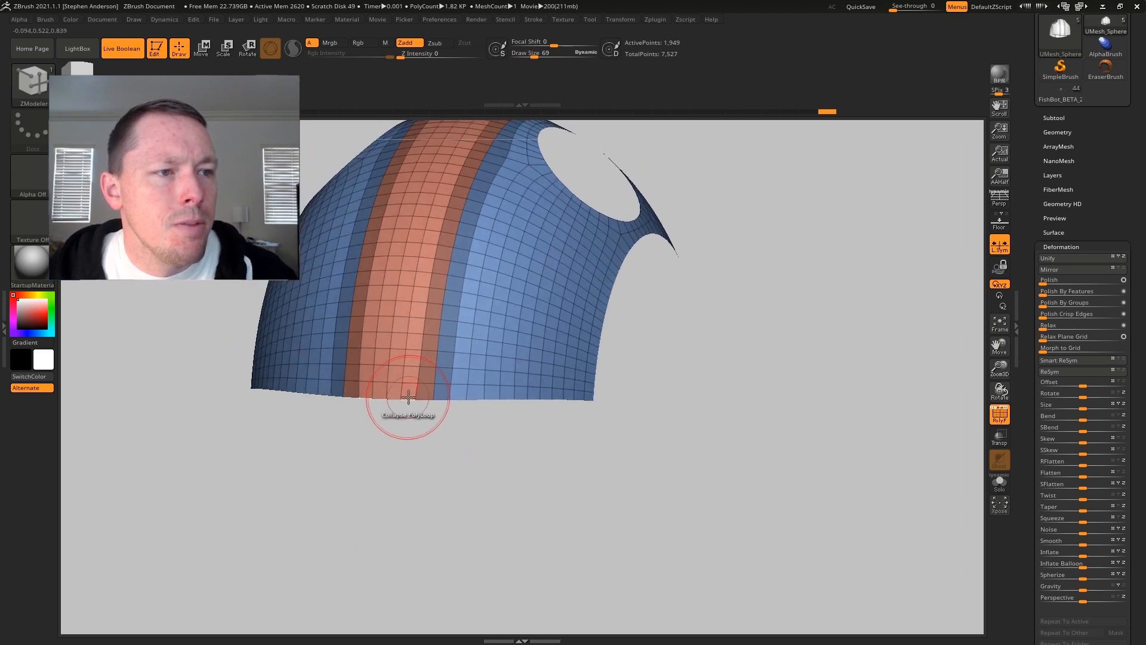
key("s")
left_click_drag(414, 401, 407, 402)
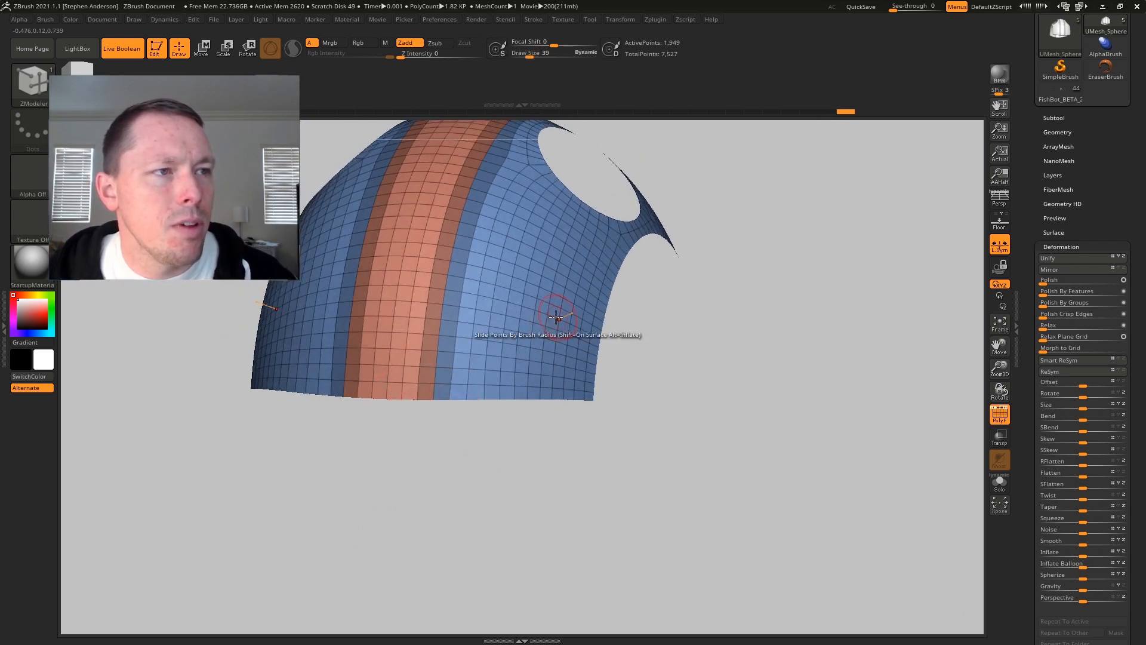
right_click_drag(556, 318, 430, 352, "alt")
right_click_drag(429, 352, 467, 351)
right_click_drag(575, 287, 431, 378, "ctrl")
key("space")
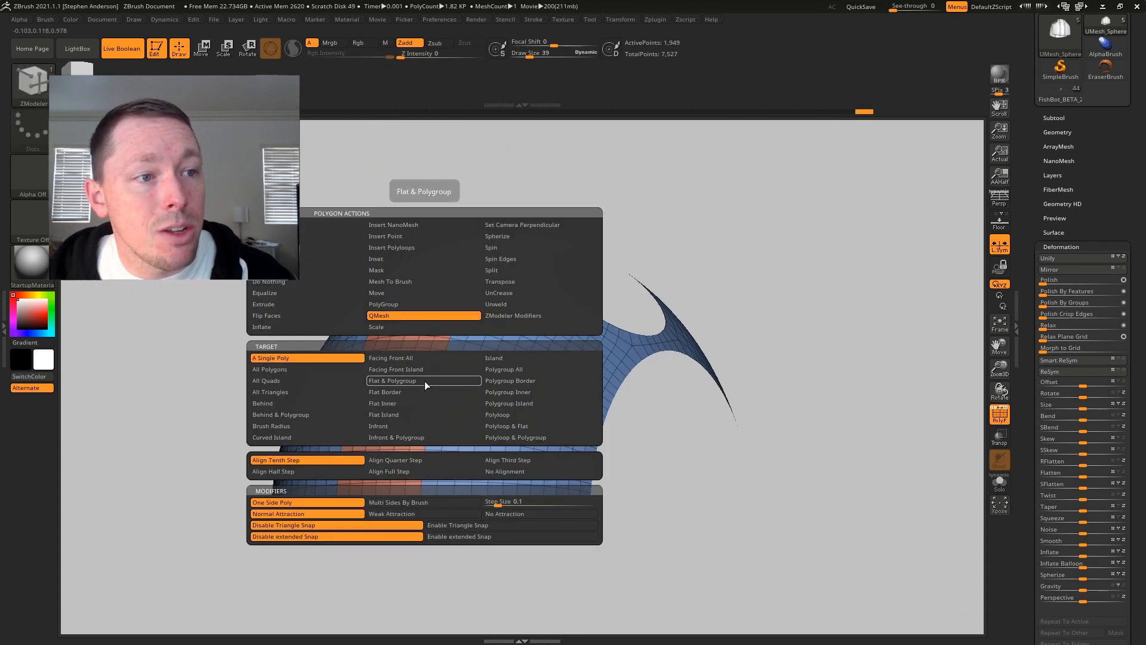
left_click(280, 302)
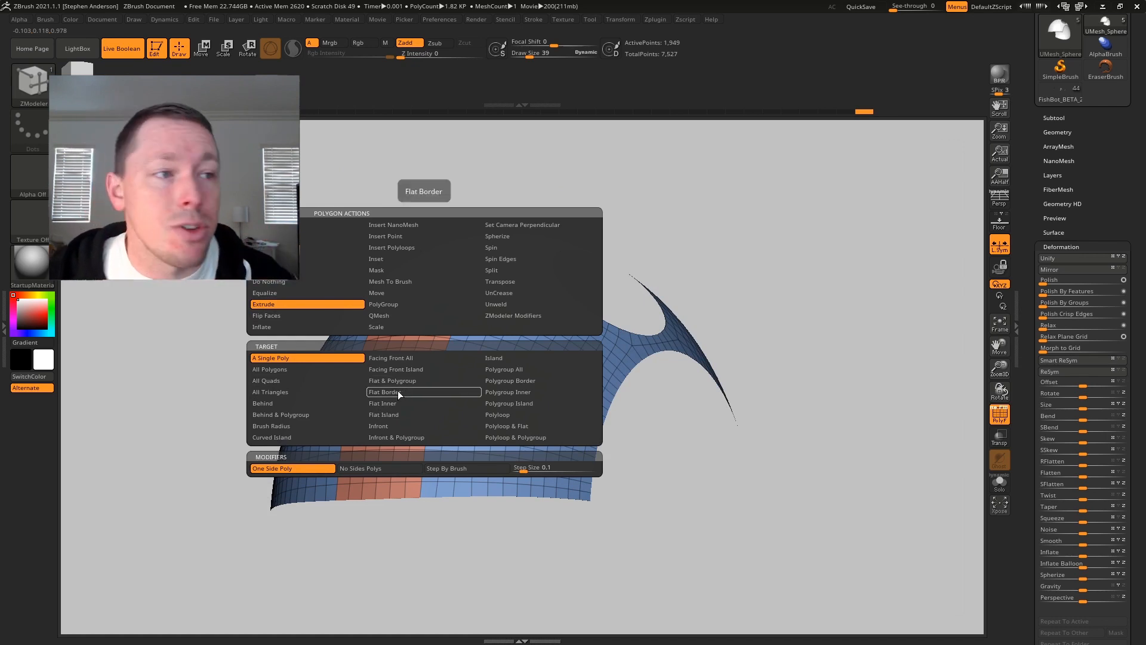
left_click(543, 402)
left_click_drag(433, 387, 419, 373)
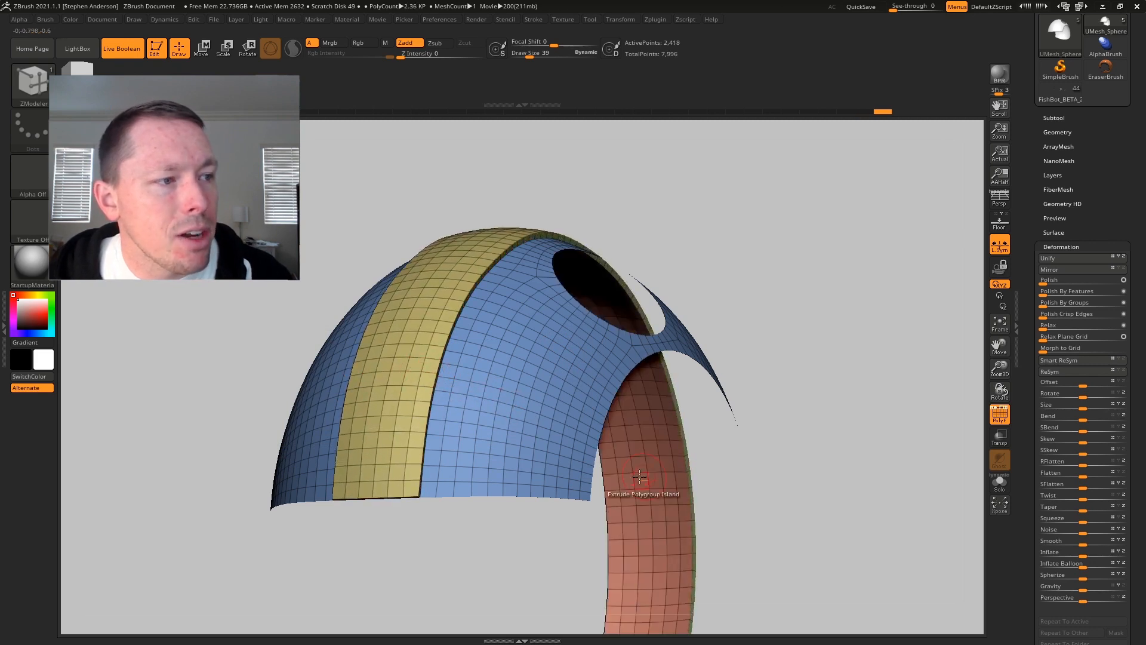
Delete the leftover inner polygroup island beneath the extruded centre strip with ZModeler's Delete on Polygroup Island.
key("space")
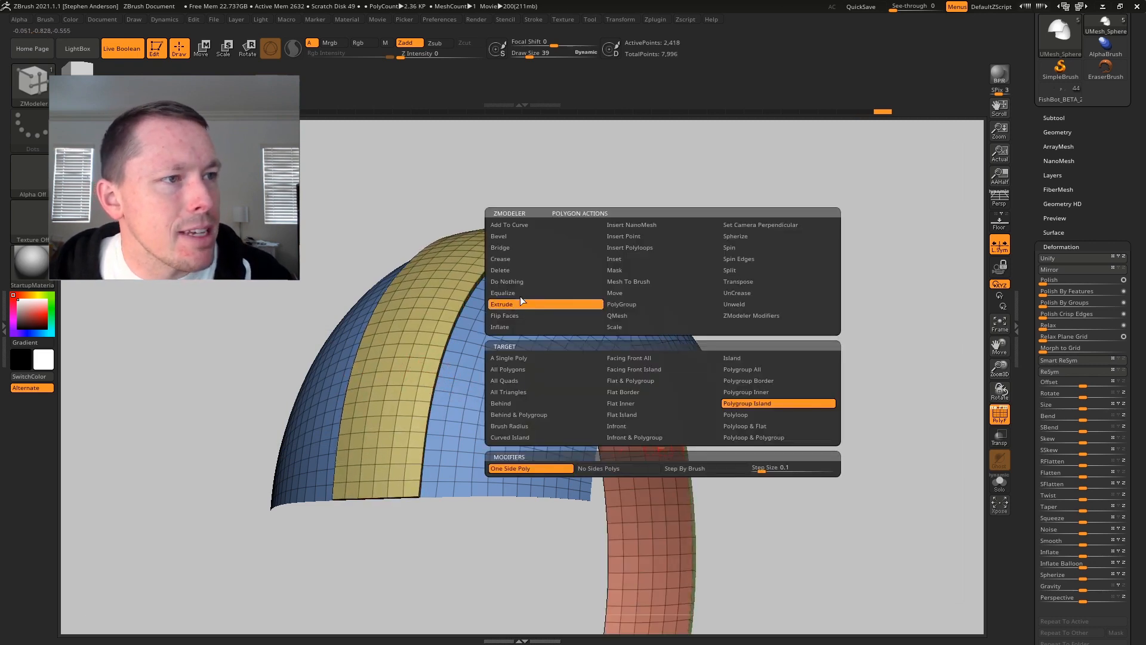
left_click(511, 271)
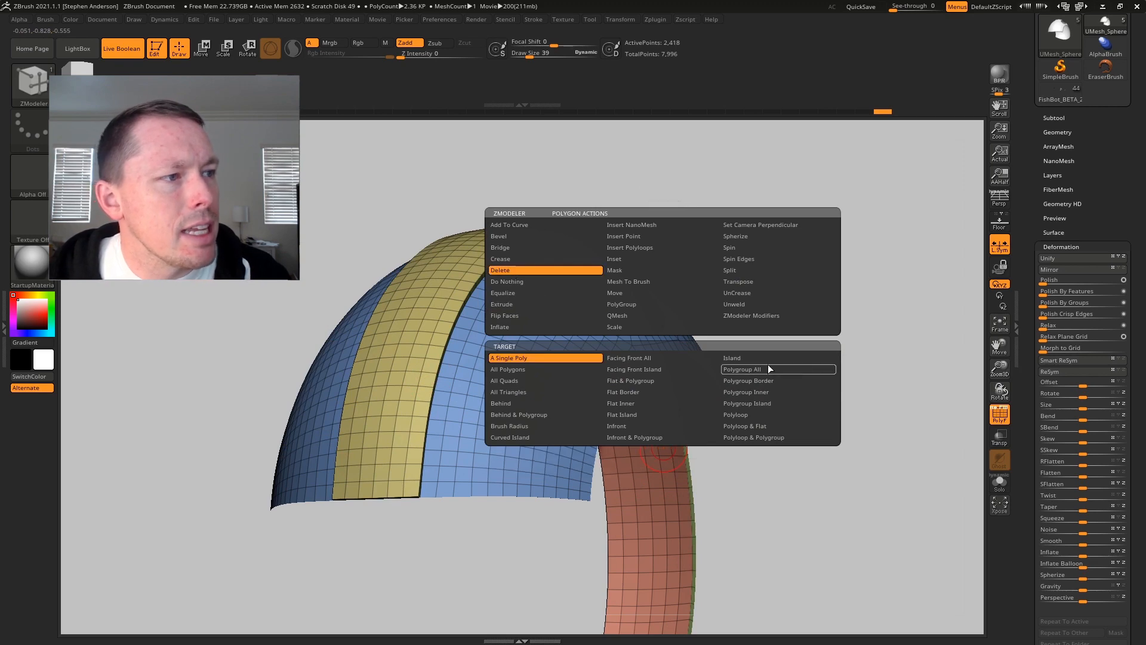
left_click(773, 402)
left_click(668, 461)
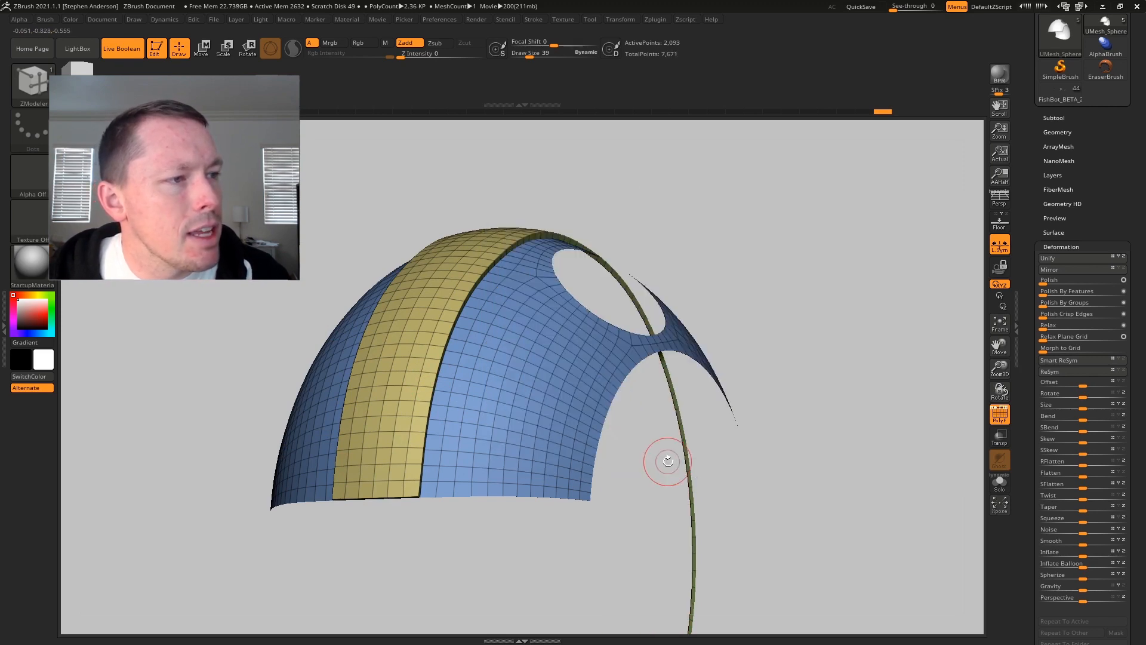
Split a vertical row of six points below the eye hole with ZModeler's Split Point, using Keep Quad Center, Crease Ring and Regroup Ring.
mouse_move(593, 361)
right_mouse_down()
mouse_move(432, 307)
mouse_move(428, 292)
mouse_move(520, 424)
mouse_move(565, 353)
mouse_move(422, 366)
mouse_move(473, 374)
mouse_move(495, 334)
mouse_move(524, 353)
mouse_move(657, 307)
mouse_move(636, 288)
mouse_move(668, 312)
mouse_move(639, 281)
mouse_move(667, 305)
mouse_move(617, 312)
mouse_move(527, 404)
mouse_move(571, 425)
mouse_move(539, 407)
mouse_move(558, 378)
right_mouse_up()
left_click(411, 373)
key("shift+f")
key("b")
key("z")
key("m")
key("space")
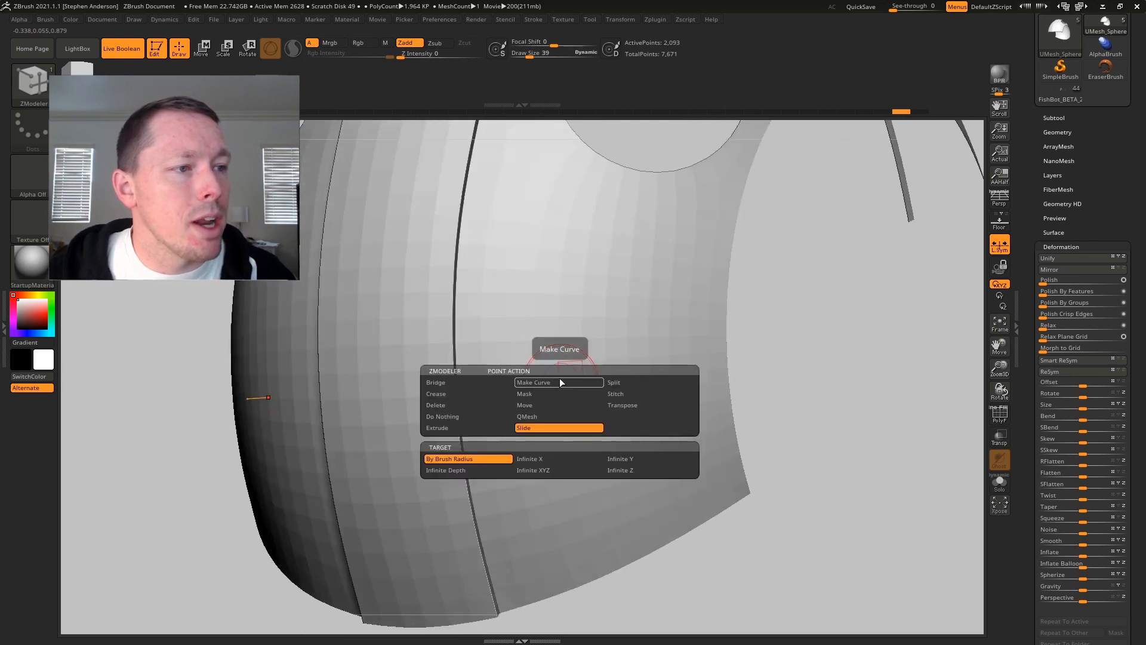
left_click(621, 393)
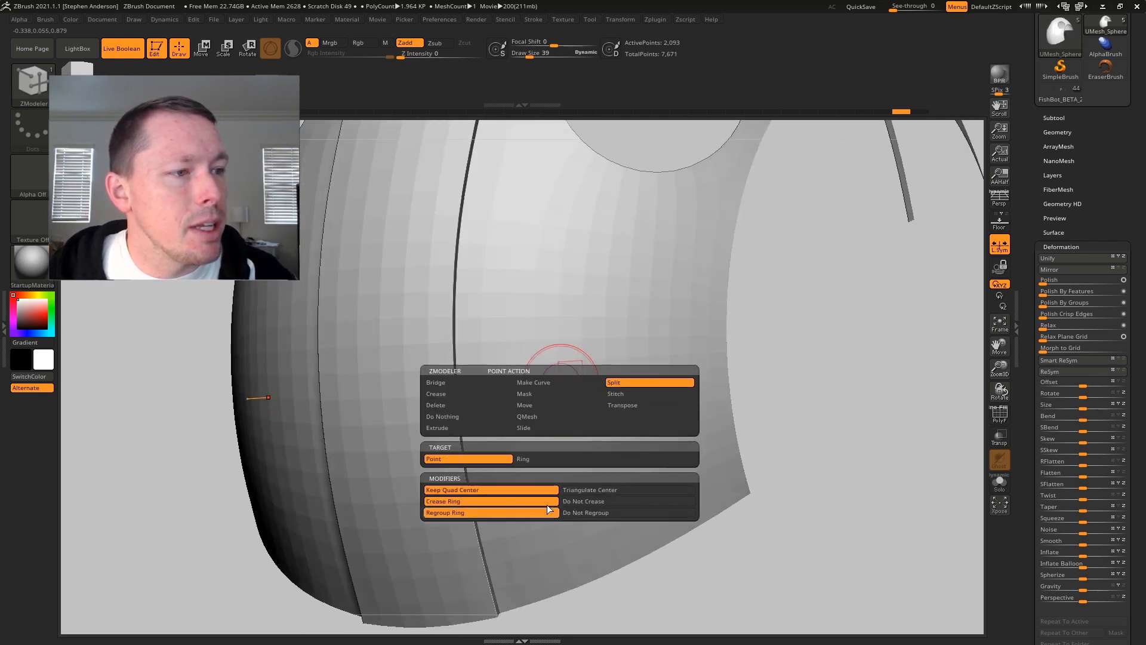
key("shift+f")
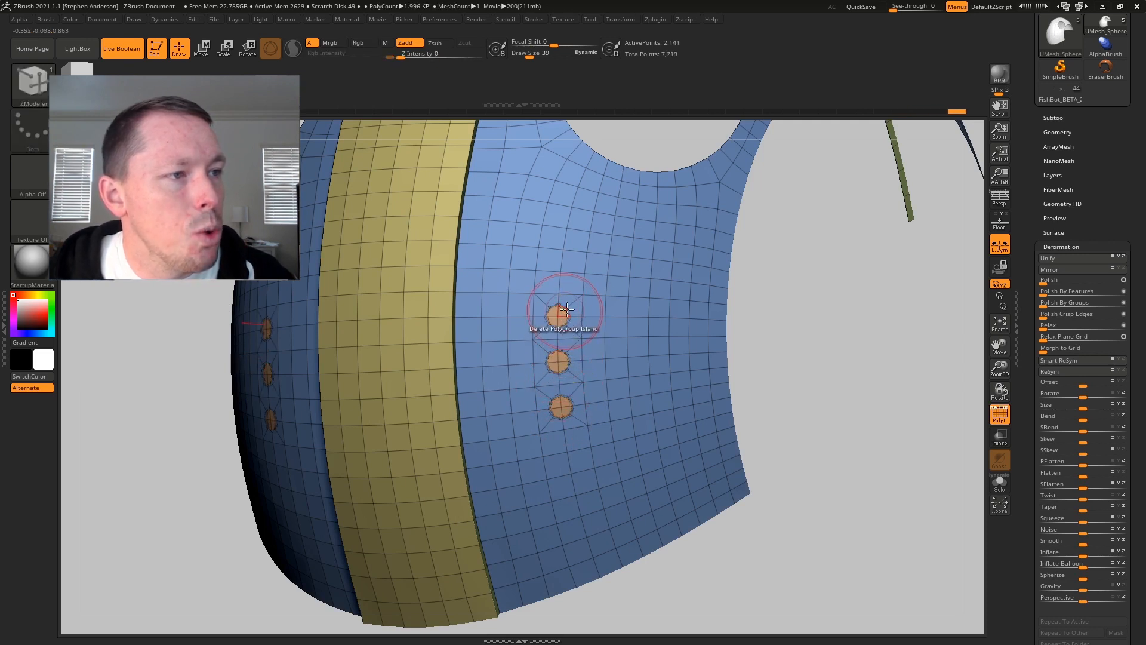
left_click(558, 293)
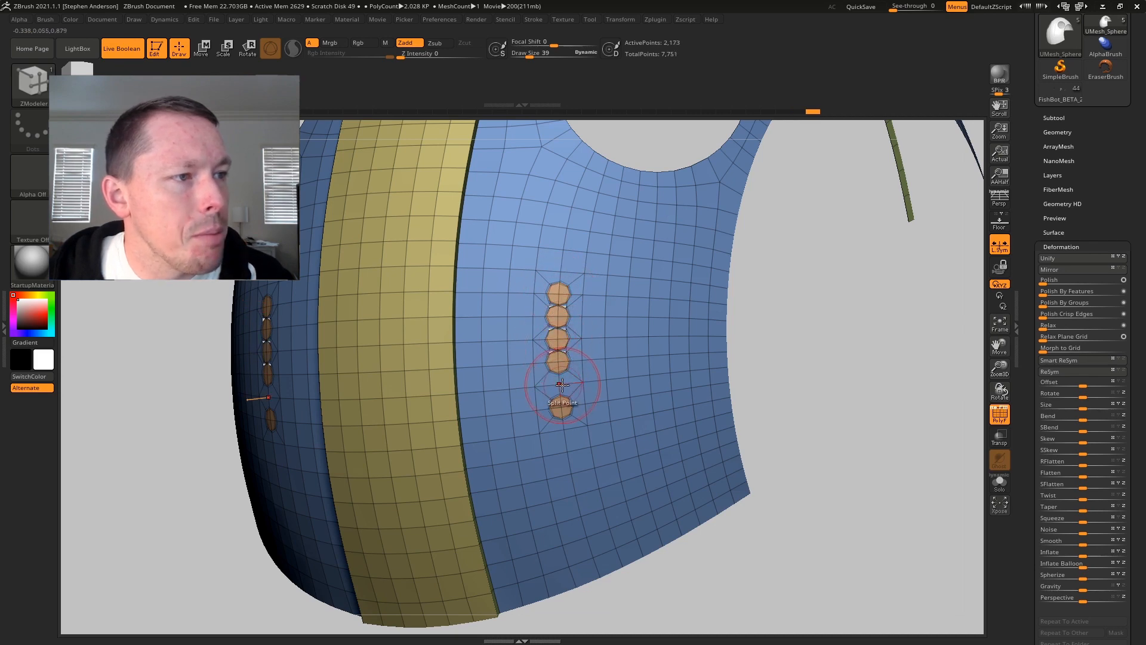
Collapse the edges between the split octagons with Collapse Edge so they merge into one continuous rounded slot polygroup.
right_click_drag(533, 366, 541, 465, "ctrl")
right_click_drag(532, 420, 537, 443, "ctrl")
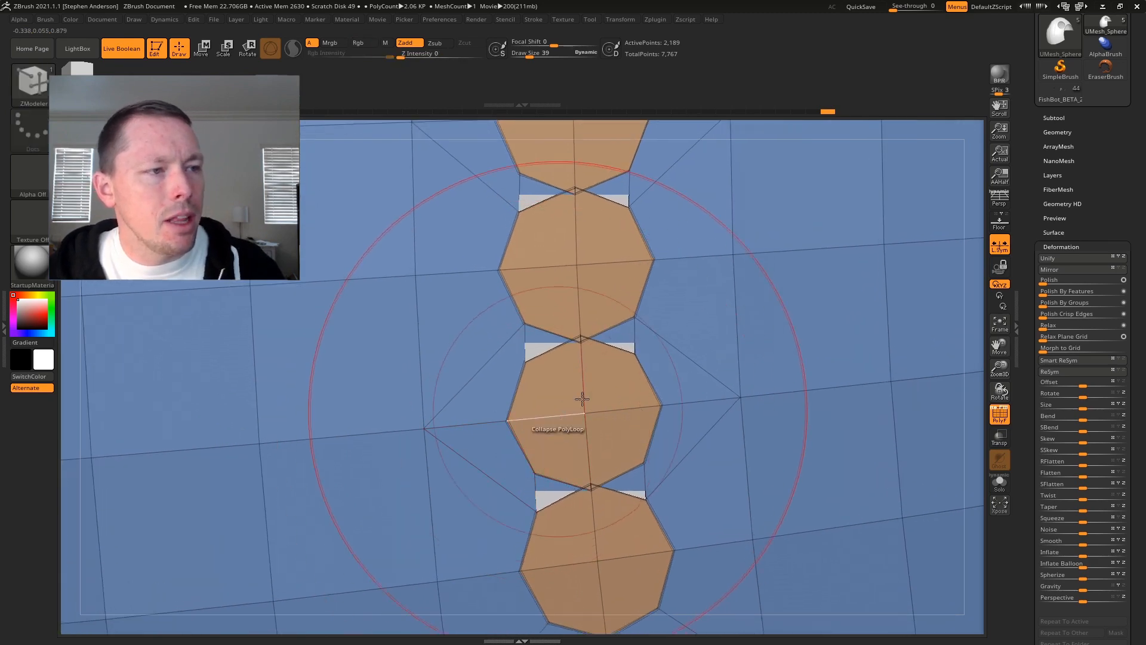
right_click_drag(583, 399, 519, 320, "ctrl")
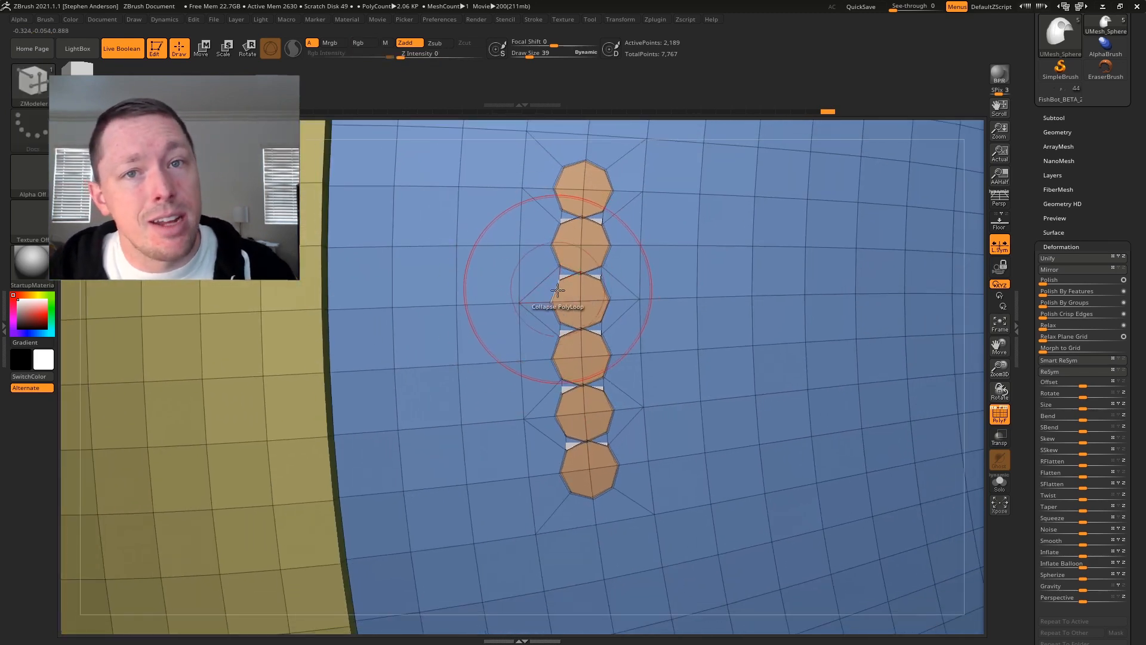
right_click_drag(551, 387, 566, 450, "ctrl")
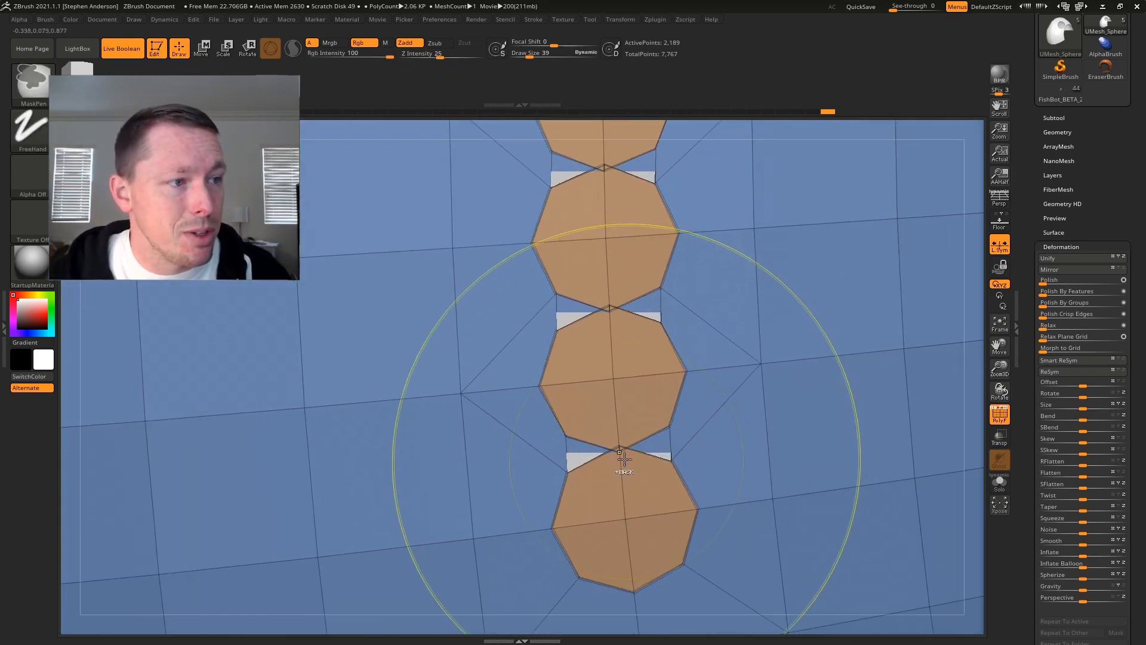
key("space")
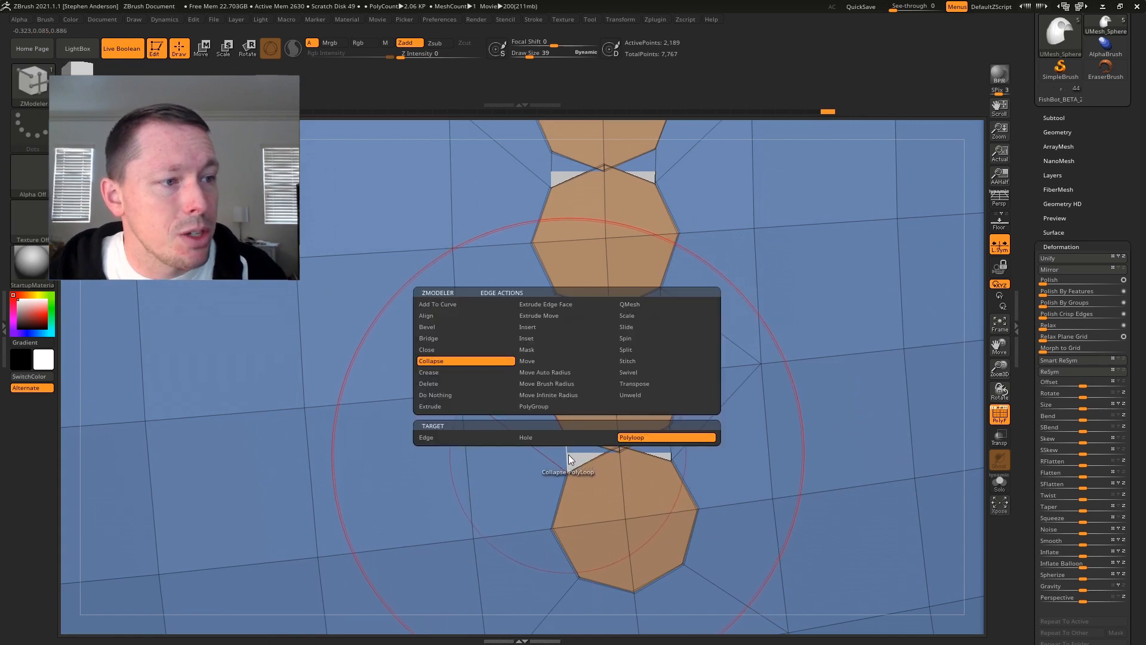
left_click(460, 437)
left_click(564, 451)
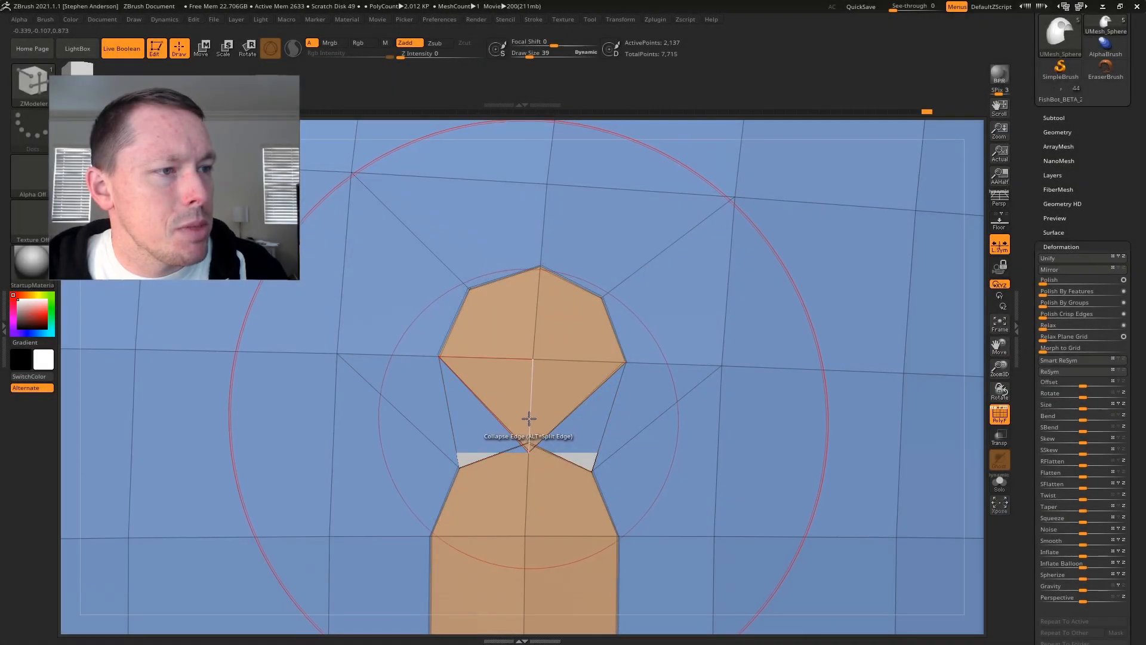
left_click(528, 419)
left_click(456, 428)
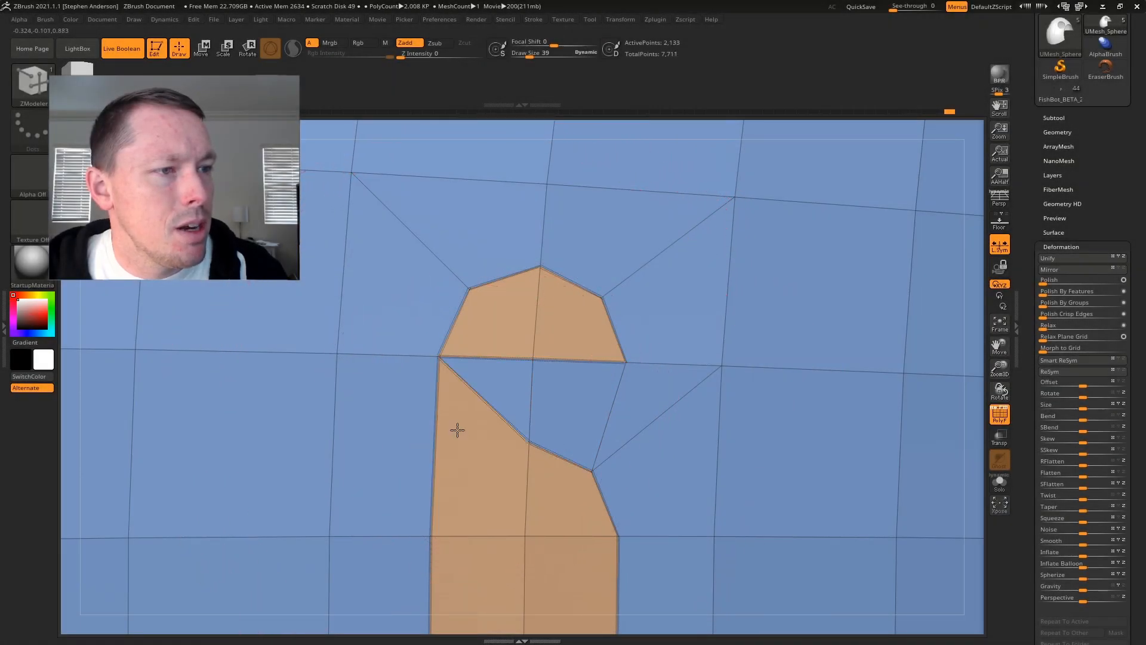
left_click(532, 406)
left_click(601, 429)
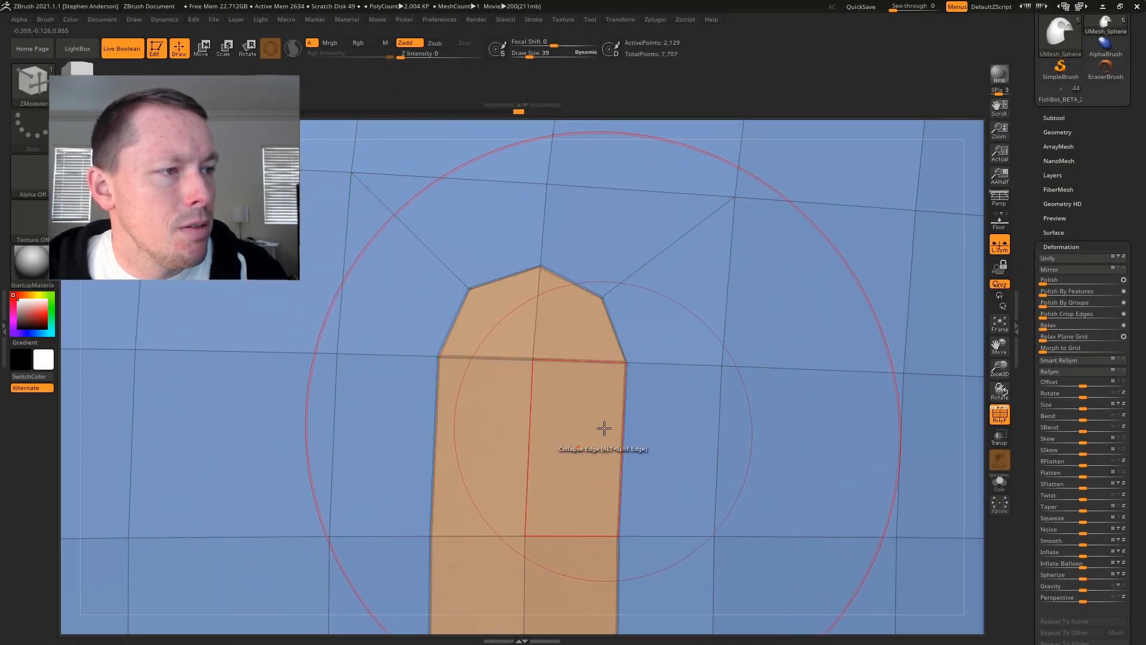
Remove all creases from the shell and crease its polygroup borders.
mouse_move(650, 450)
right_mouse_down("ctrl")
mouse_move(522, 356)
mouse_move(486, 204)
mouse_move(532, 302)
mouse_move(557, 277)
mouse_move(512, 301)
mouse_move(618, 445)
mouse_move(570, 340)
mouse_move(586, 353)
right_mouse_up("ctrl")
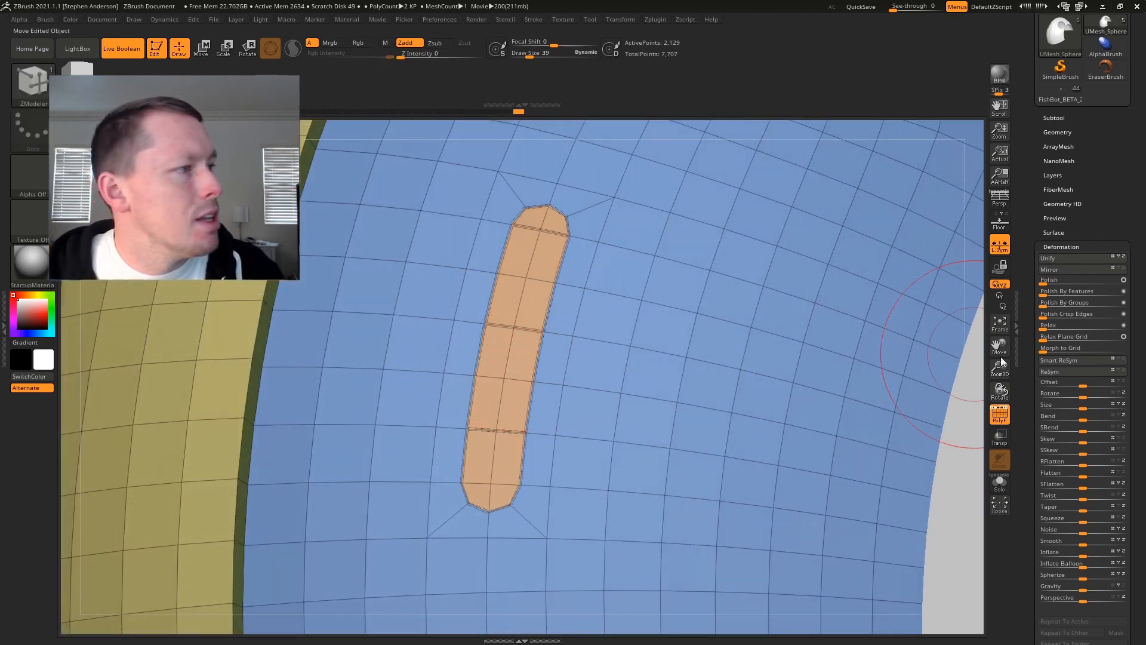
left_click(1064, 132)
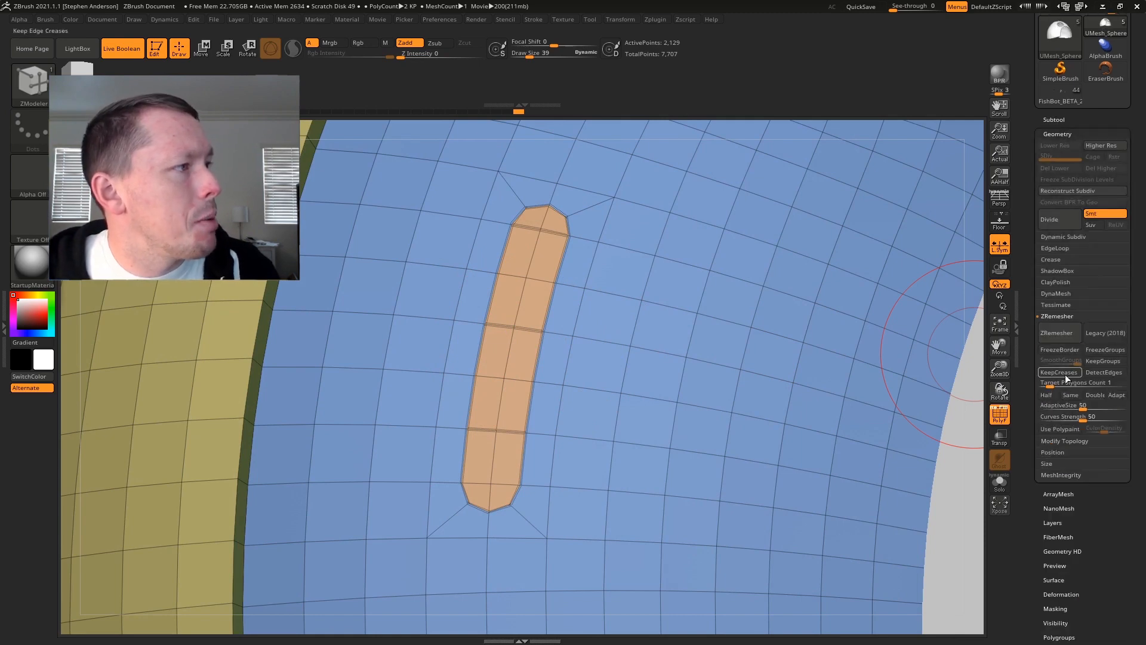
left_click(1058, 261)
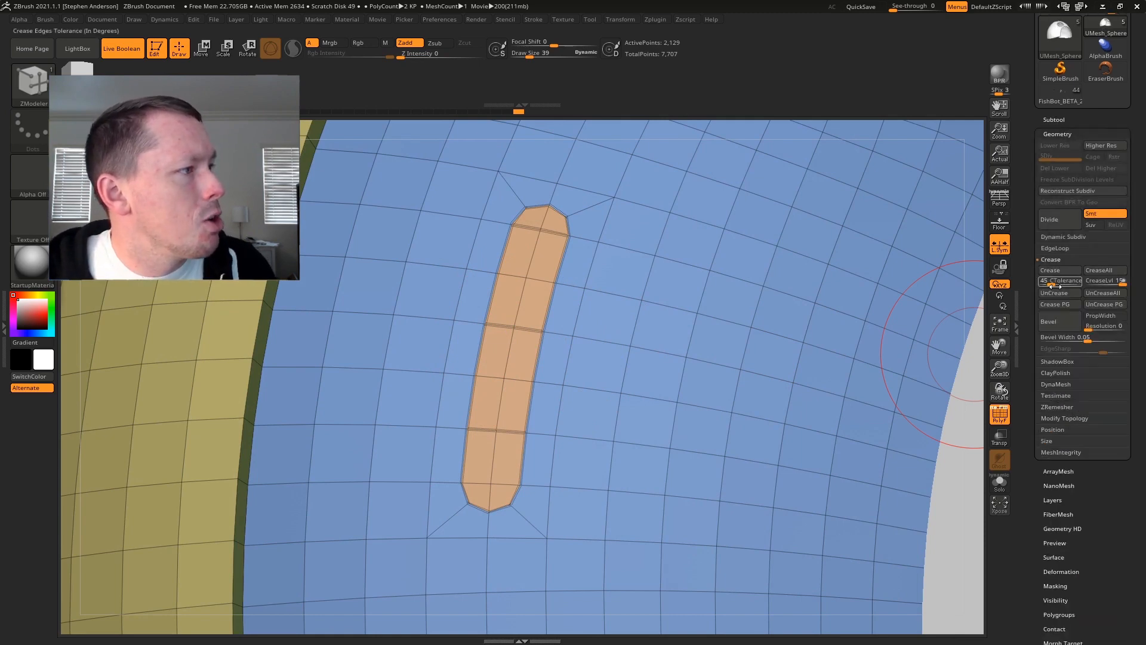
left_click(1104, 292)
right_click_drag(681, 378, 572, 300)
left_click(1067, 306)
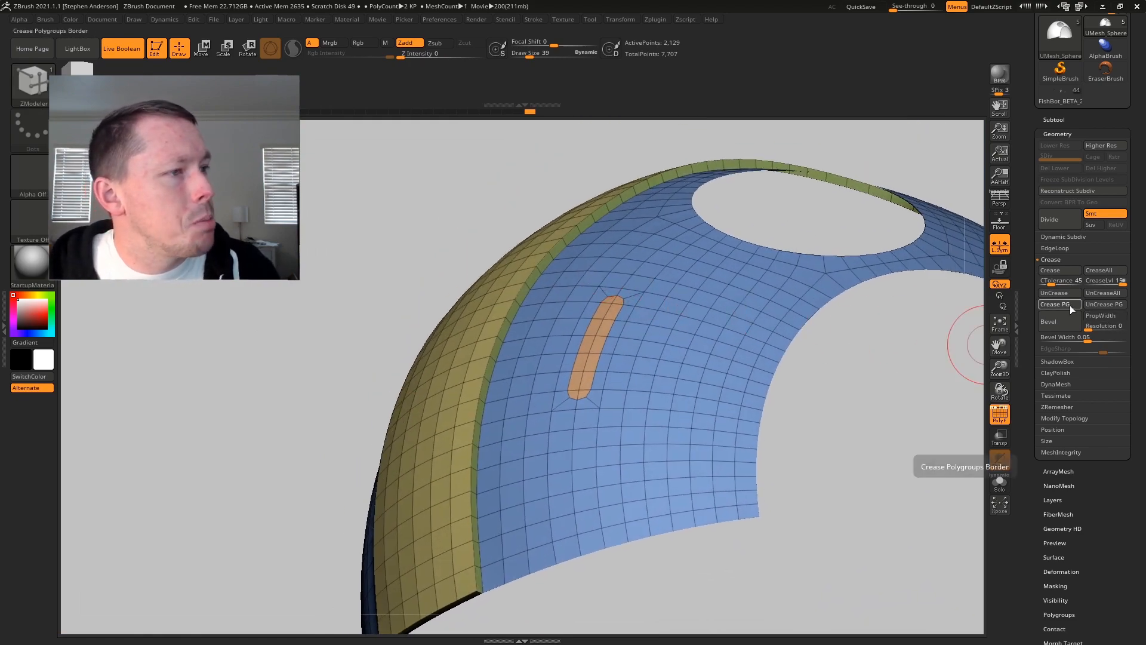
Recess the slot into the shell with ZModeler's Extrude on Polygroup Island.
mouse_move(650, 268)
right_mouse_down()
mouse_move(619, 313)
mouse_move(634, 358)
mouse_move(660, 340)
mouse_move(598, 321)
mouse_move(736, 476)
mouse_move(610, 362)
mouse_move(657, 417)
mouse_move(617, 376)
right_mouse_up()
key("b")
key("z")
key("m")
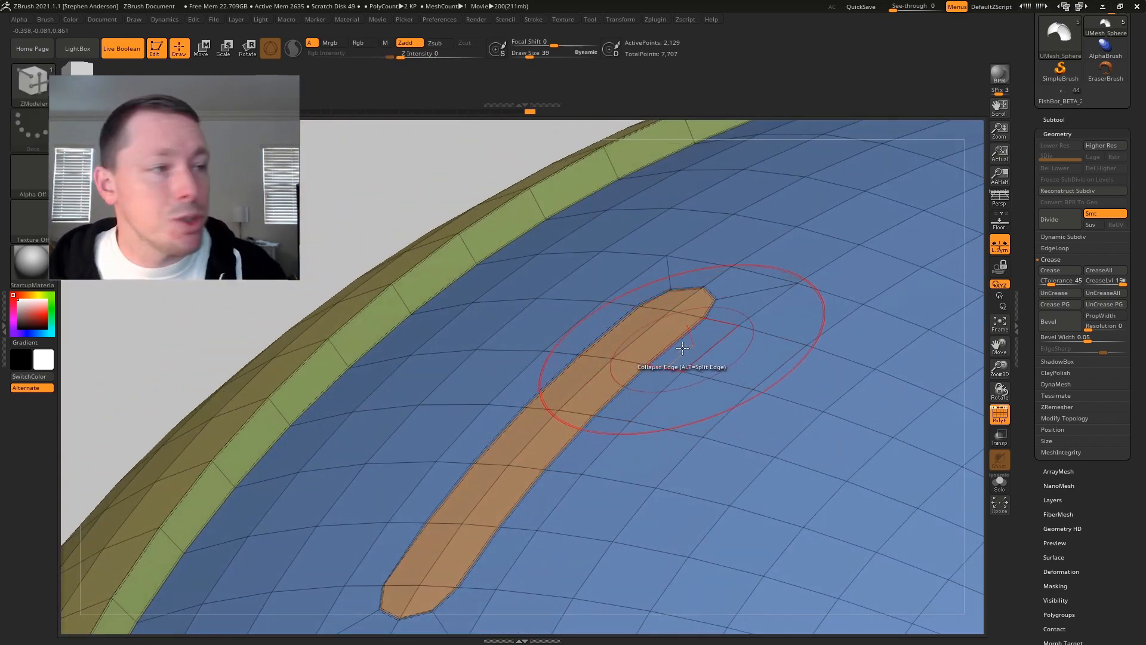
key("space")
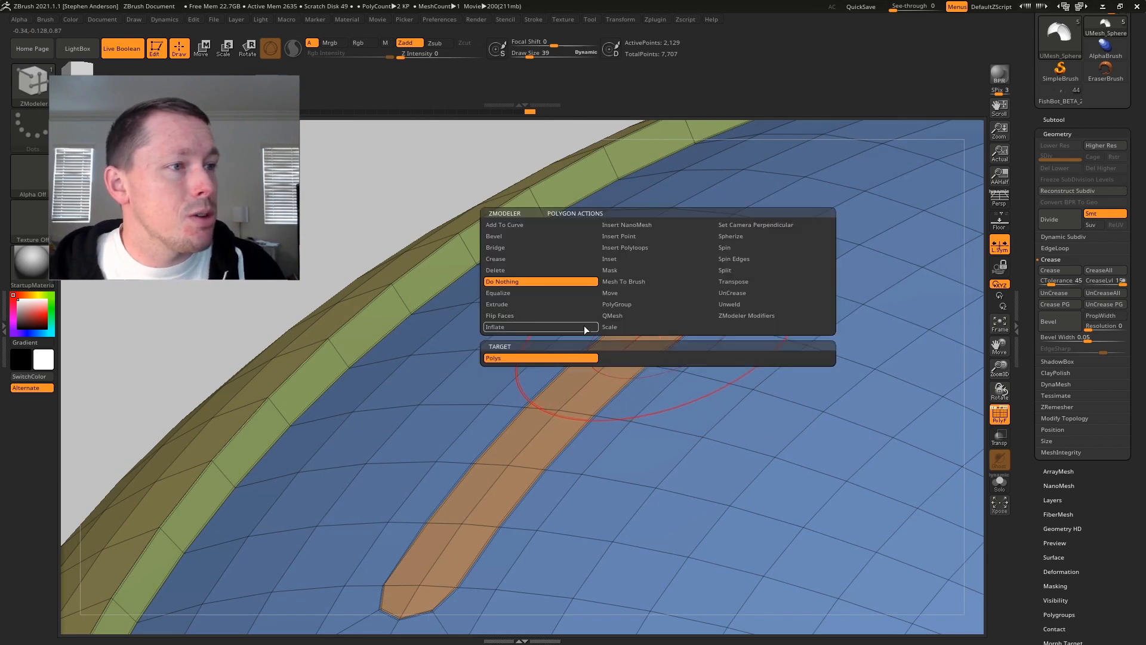
left_click(514, 303)
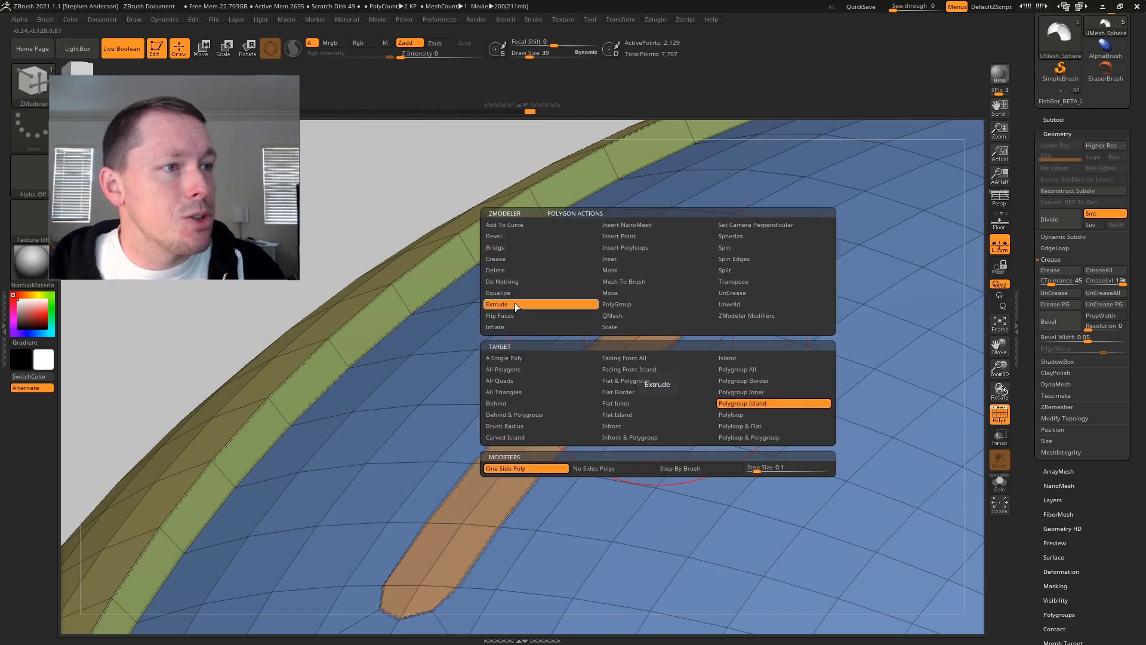
left_click(775, 402)
left_click_drag(660, 327, 688, 389)
key("shift+f")
right_click_drag(647, 405, 686, 422, "ctrl")
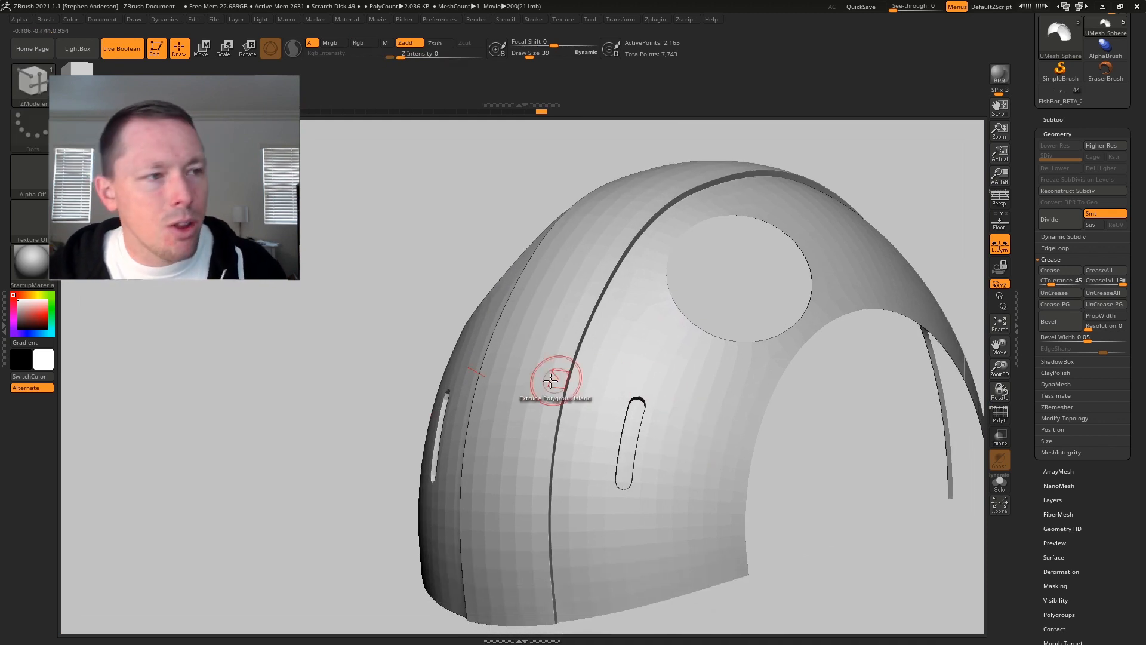
Split the point just below the slot into a round polygroup and extrude it inward as a small round recess.
right_click_drag(550, 380, 539, 402)
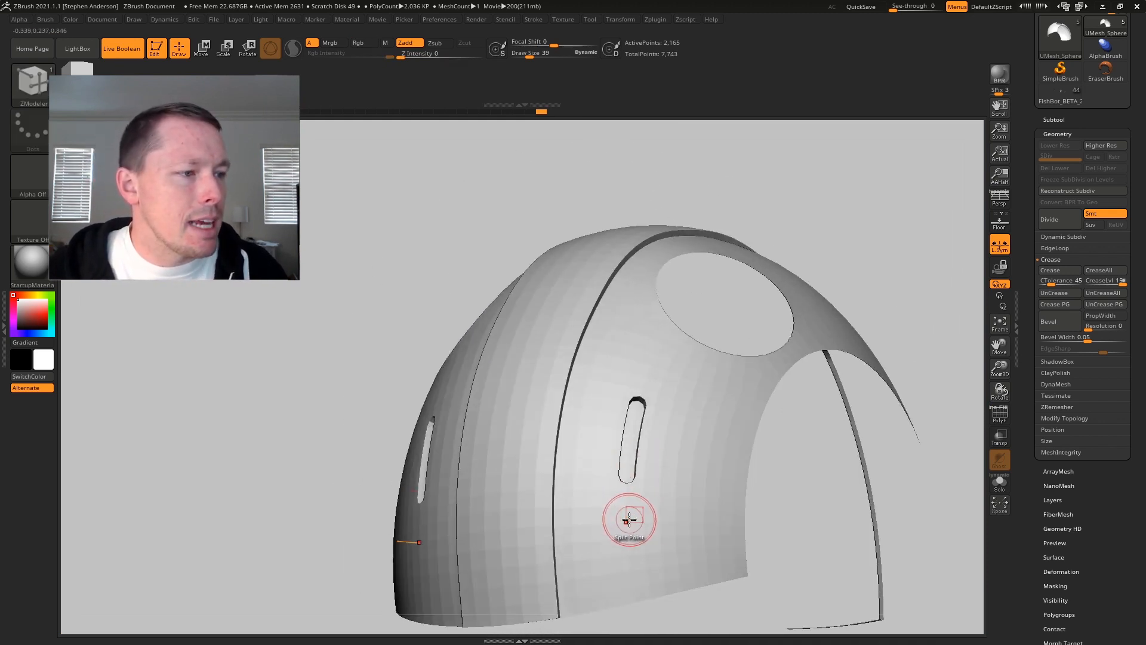
key("shift+f")
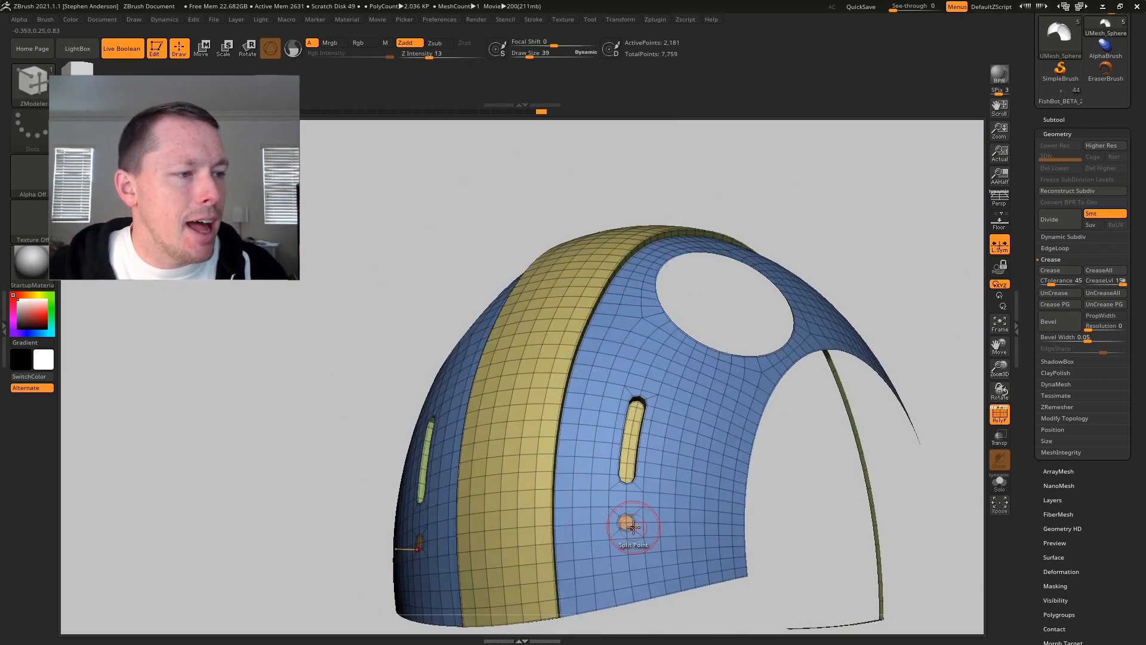
mouse_move(632, 529)
right_mouse_down("ctrl")
mouse_move(690, 573)
mouse_move(639, 478)
mouse_move(627, 389)
mouse_move(696, 489)
mouse_move(537, 404)
right_mouse_up("ctrl")
left_click(638, 517)
key("shift+f")
key("space")
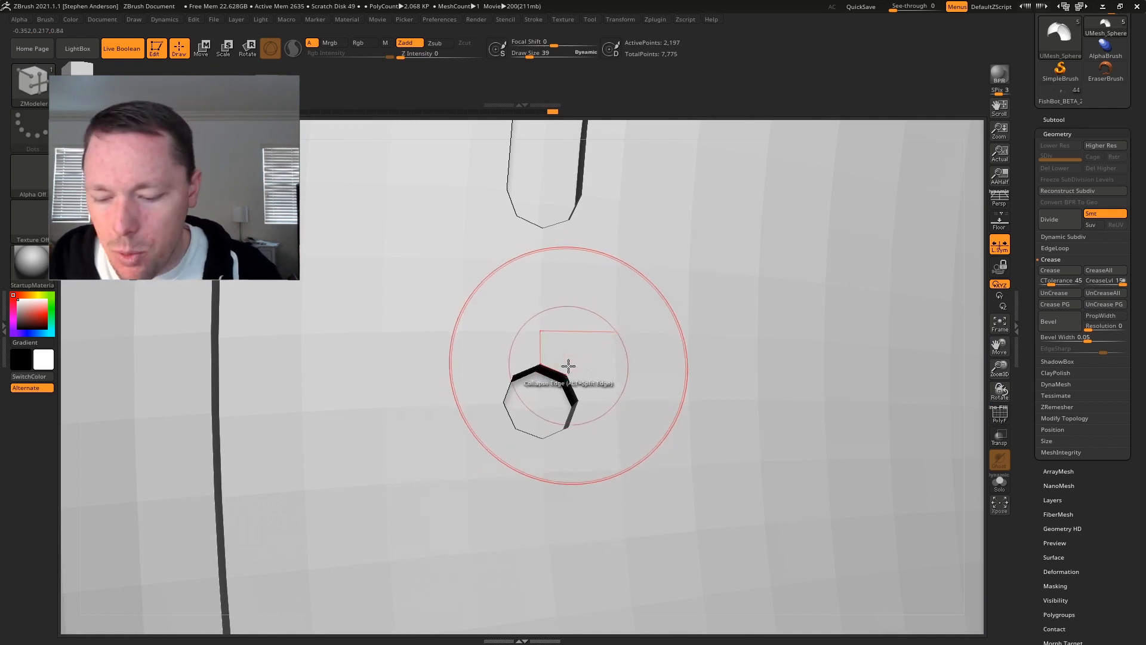
Insert a small sphere from the IMM Primitives brush at the centre of the round recess and clear the mask.
key("b")
left_click(710, 485)
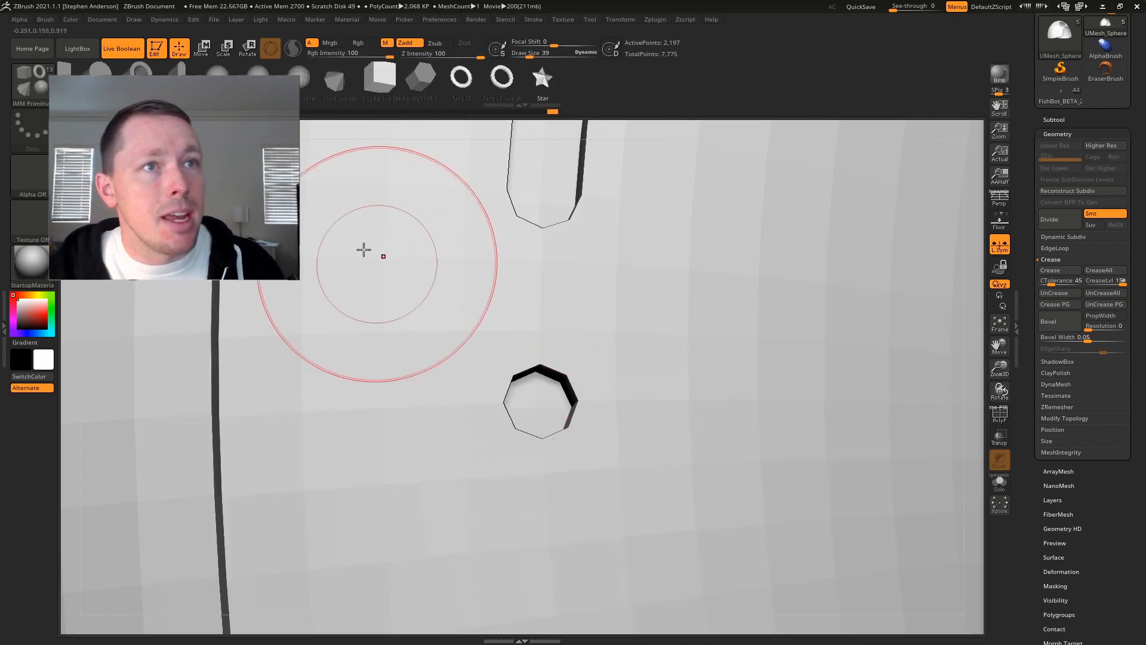
left_click(300, 80)
key("s")
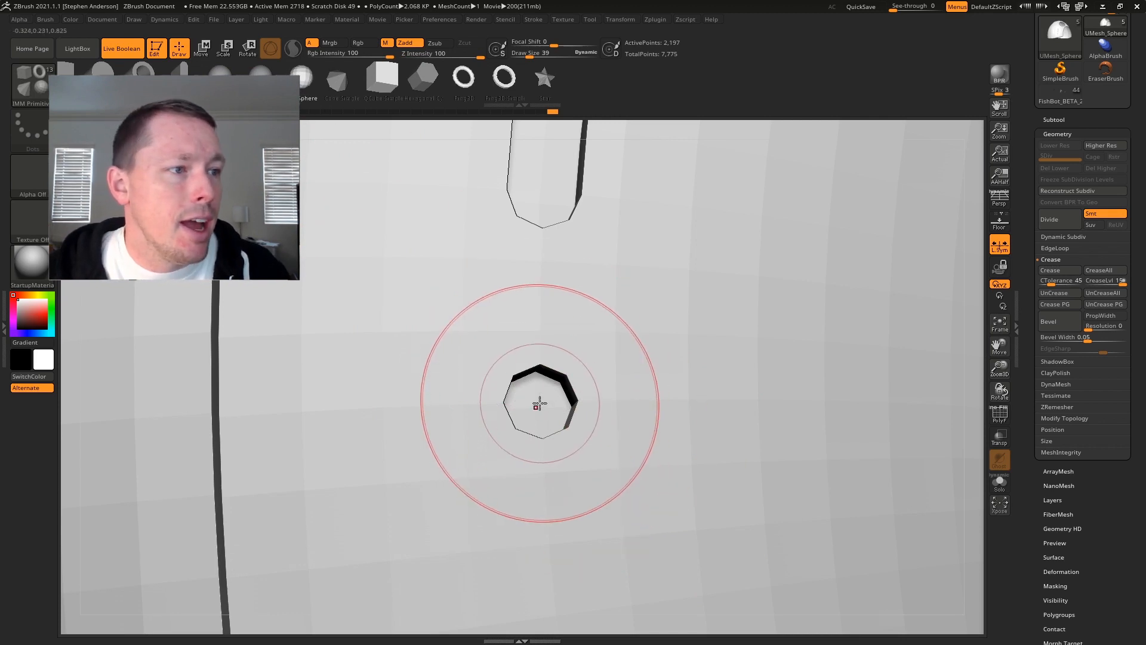
right_click_drag(535, 405, 529, 417)
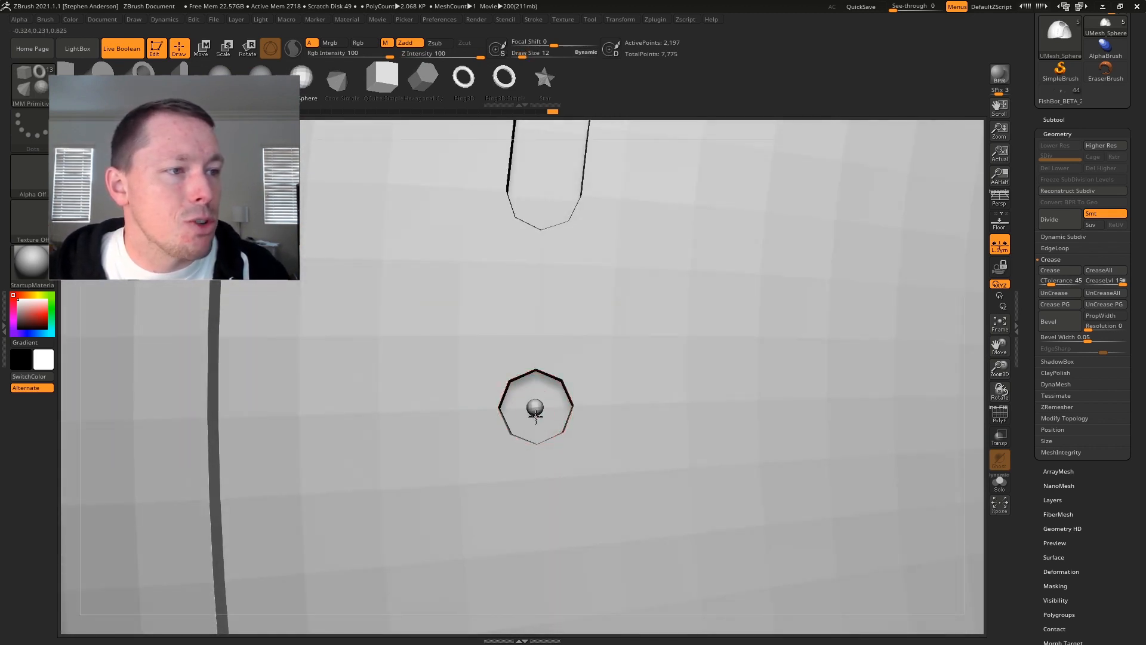
key("ctrl")
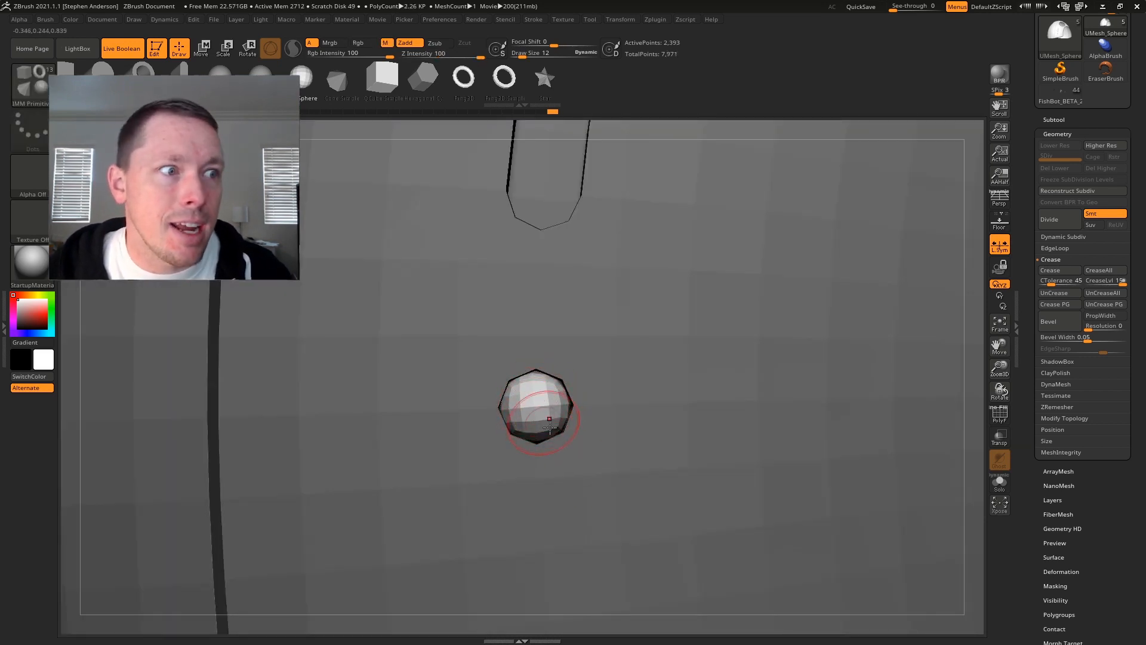
key("ctrl")
mouse_move(624, 466)
right_mouse_down("ctrl")
mouse_move(807, 406)
mouse_move(603, 471)
mouse_move(670, 481)
mouse_move(720, 440)
mouse_move(580, 493)
right_mouse_up("ctrl")
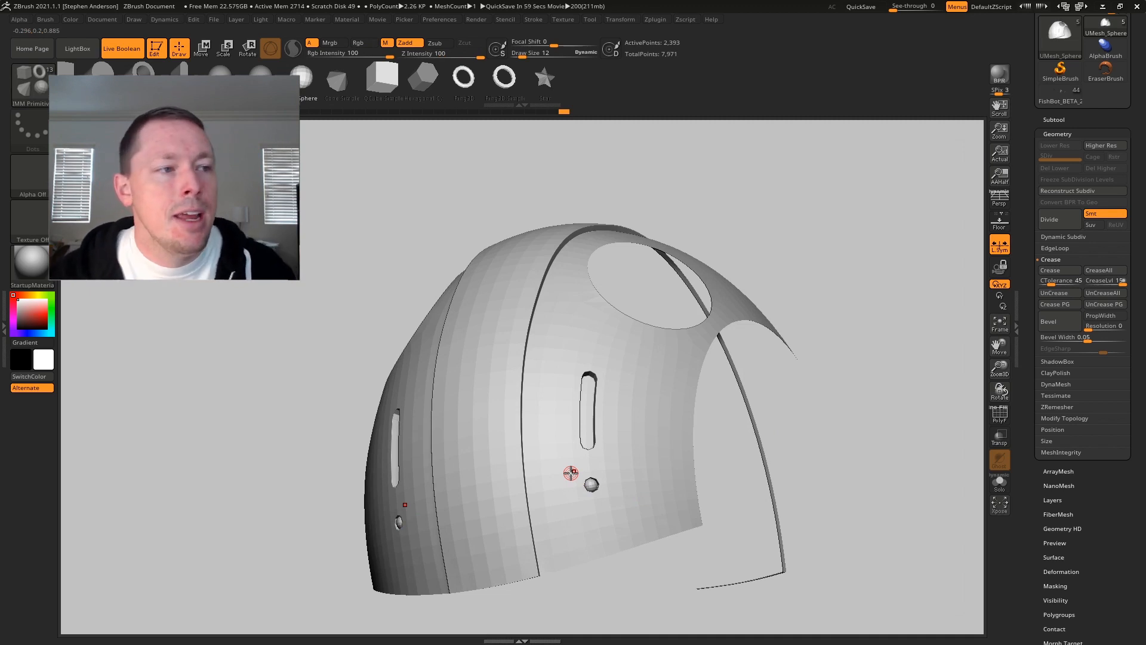
Examine the shell's polygroups and wireframe and preview its slots and sphere with dynamic subdivision.
key("shift+f")
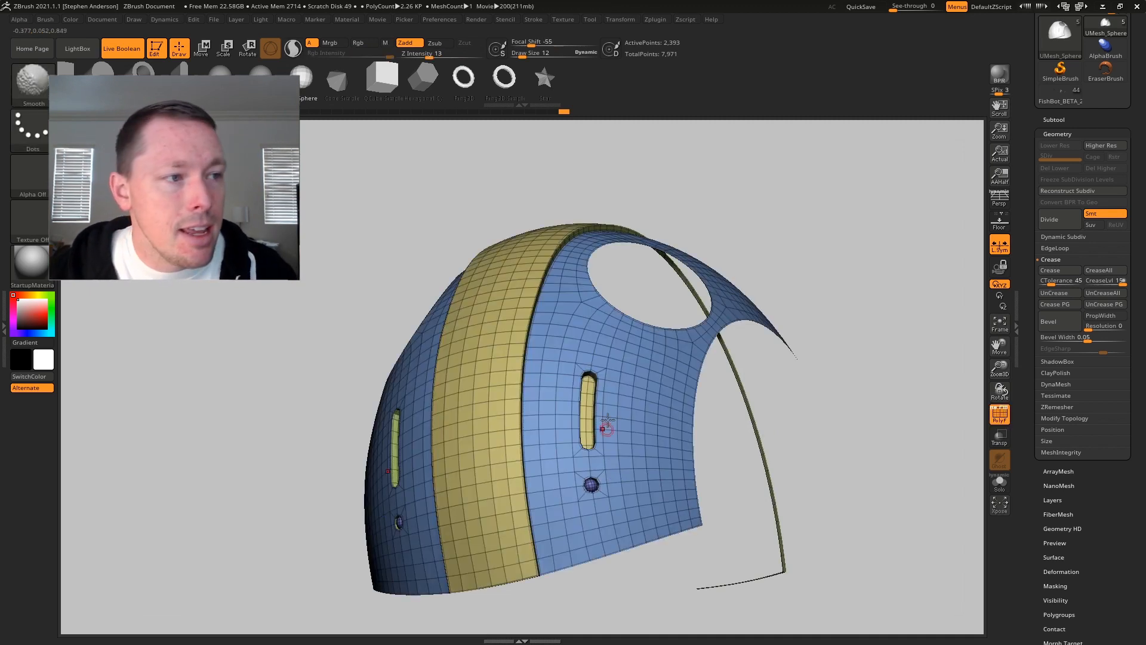
key("shift+f")
key("shift+d")
right_click_drag(647, 396, 675, 404, "ctrl")
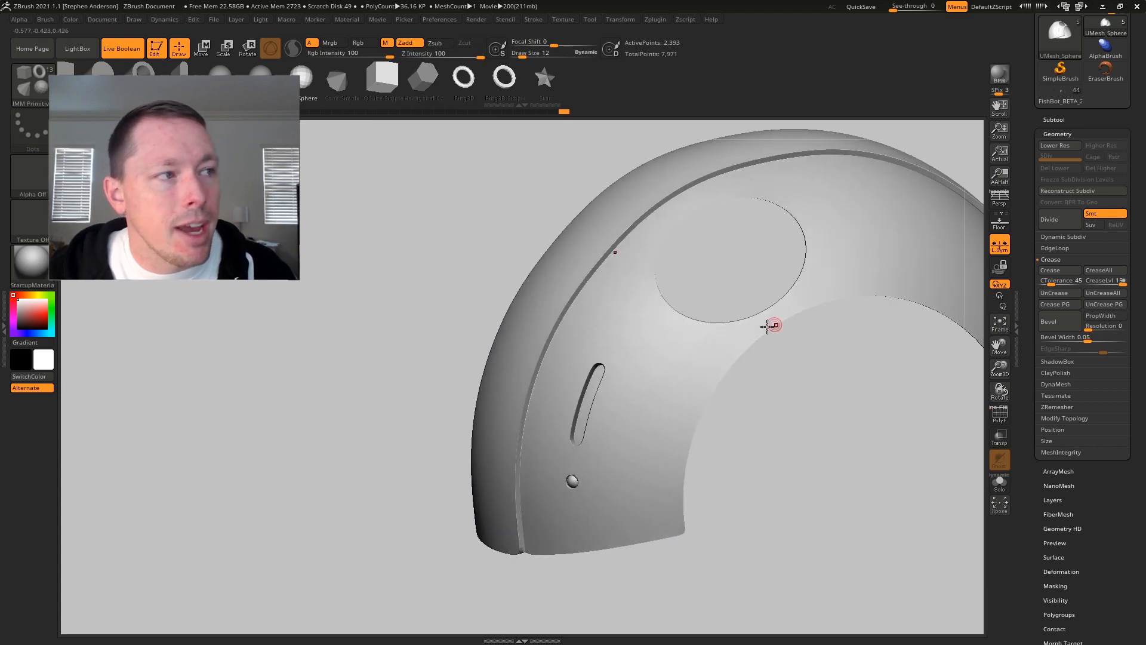
right_click_drag(706, 326, 566, 362)
right_click_drag(567, 504, 598, 280)
Delete the narrow polygons closing one lower end of the raised centre strip with ZModeler's Delete on A Single Poly.
key("shift+f")
mouse_move(585, 406)
right_mouse_down("ctrl")
mouse_move(625, 450)
mouse_move(564, 325)
right_mouse_up("ctrl")
key("b")
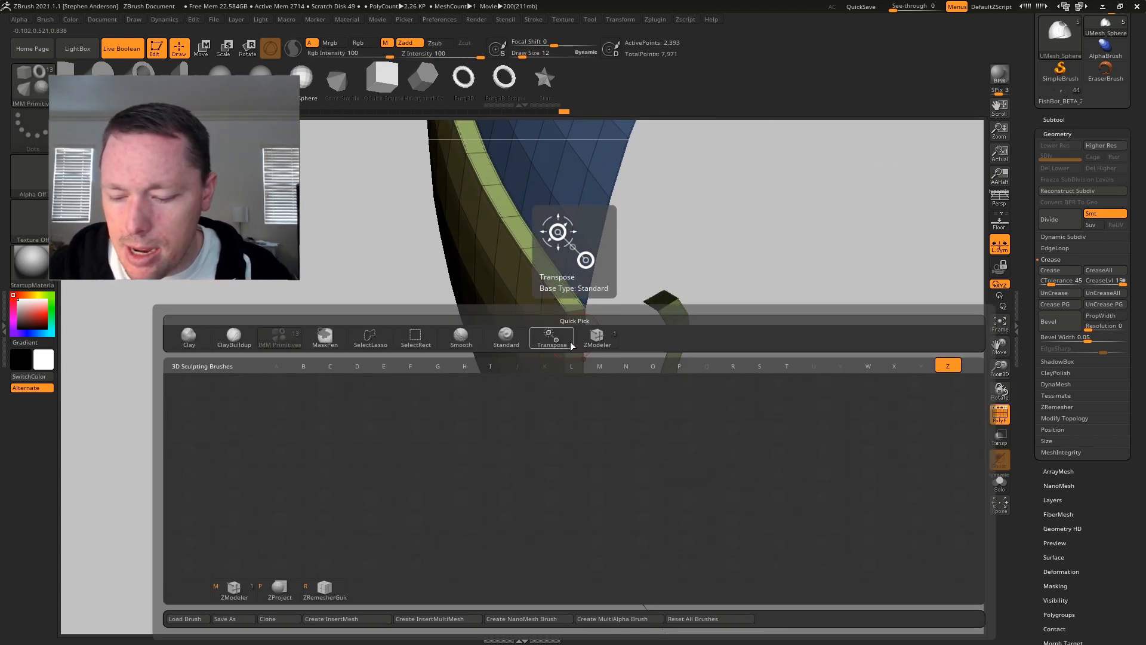
key("z")
key("m")
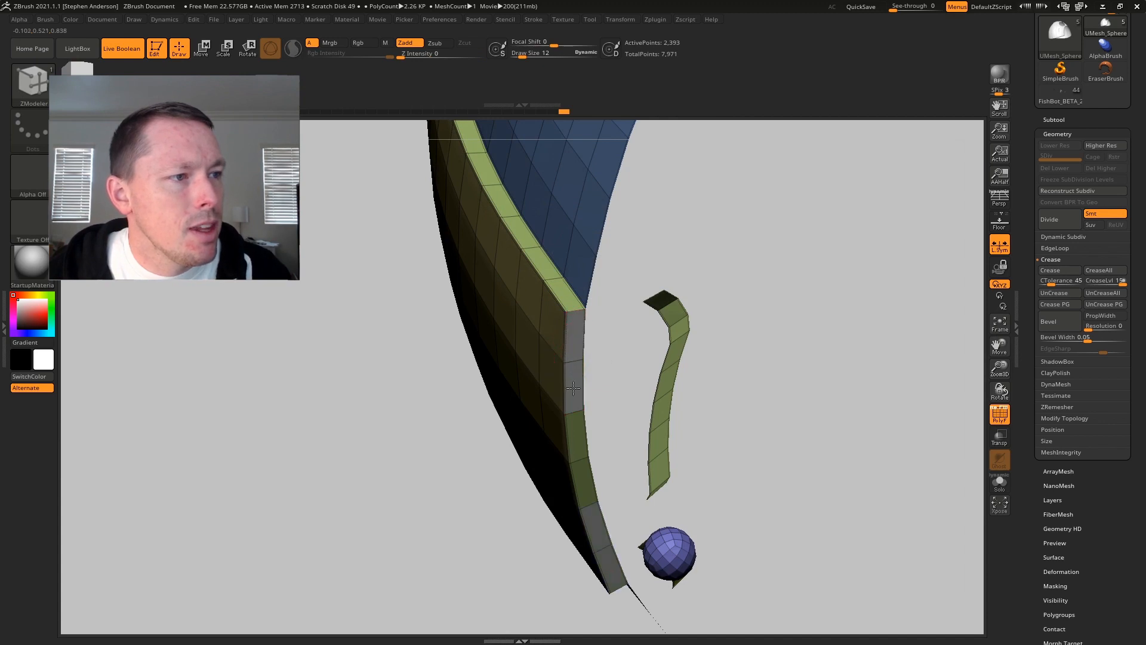
key("space")
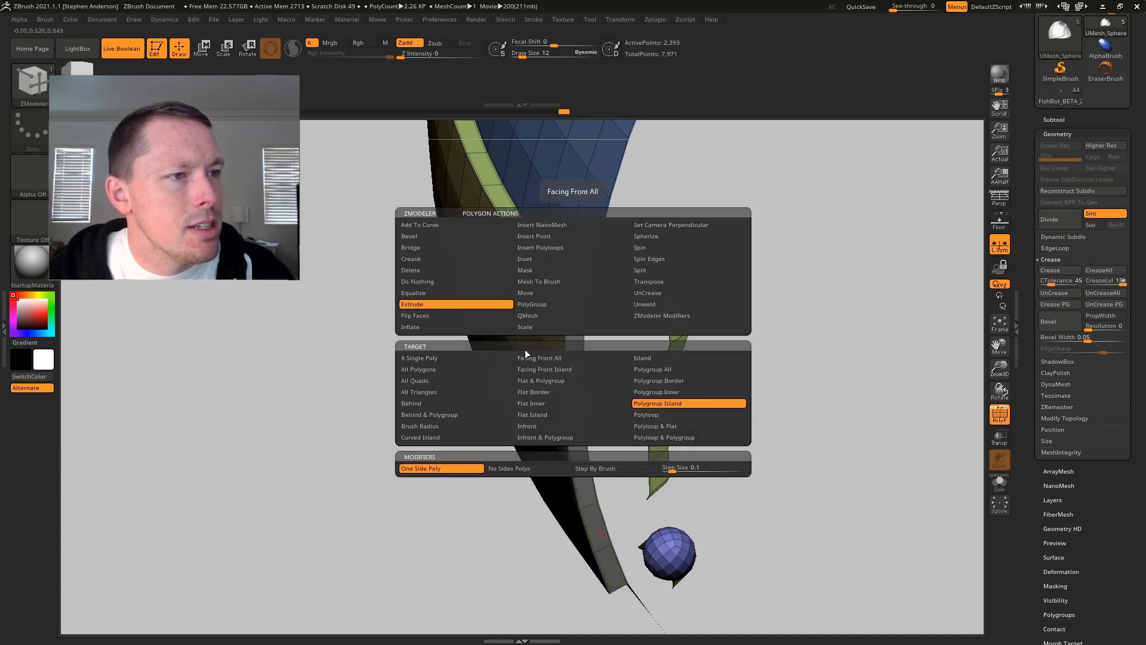
left_click(425, 271)
key("space")
key("space")
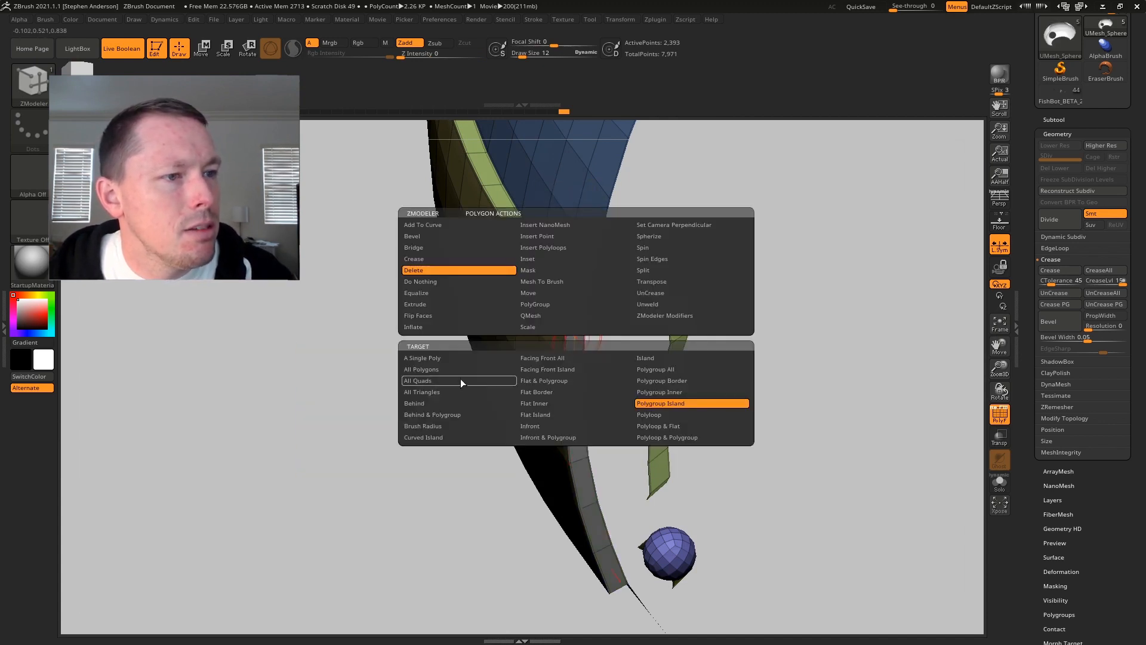
left_click(435, 361)
left_click(576, 341)
Mark the narrow polygons closing the opposite end of the centre strip as one temporary group and delete them.
right_click_drag(575, 340, 266, 381, "ctrl")
right_click_drag(605, 350, 774, 557)
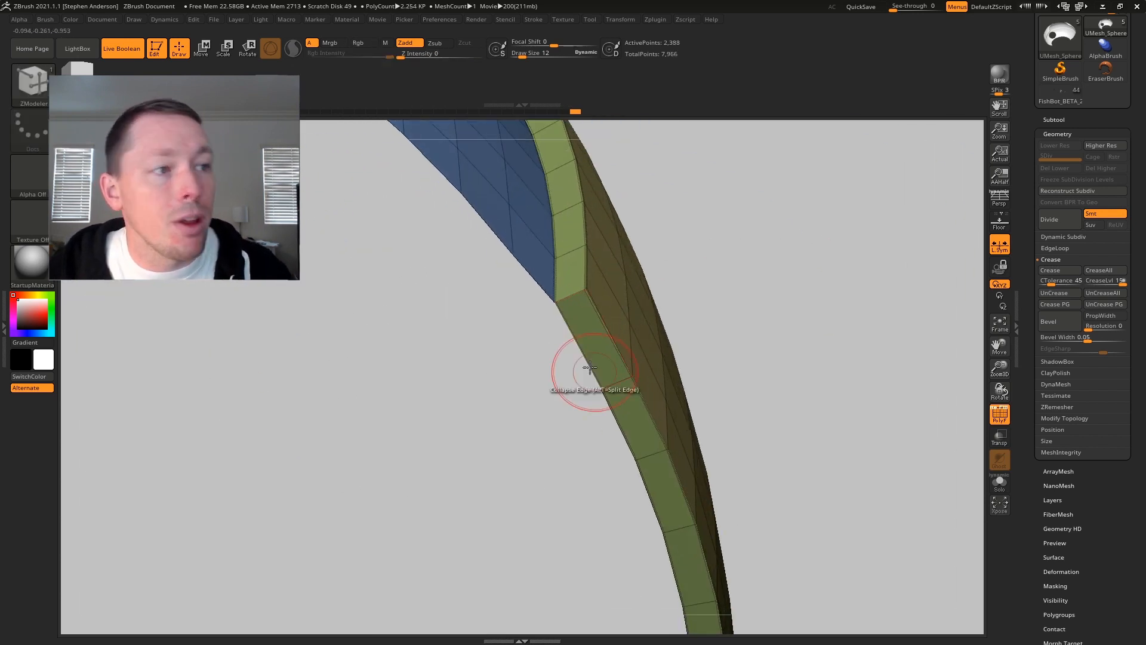
left_click_drag(605, 350, 650, 485, "alt")
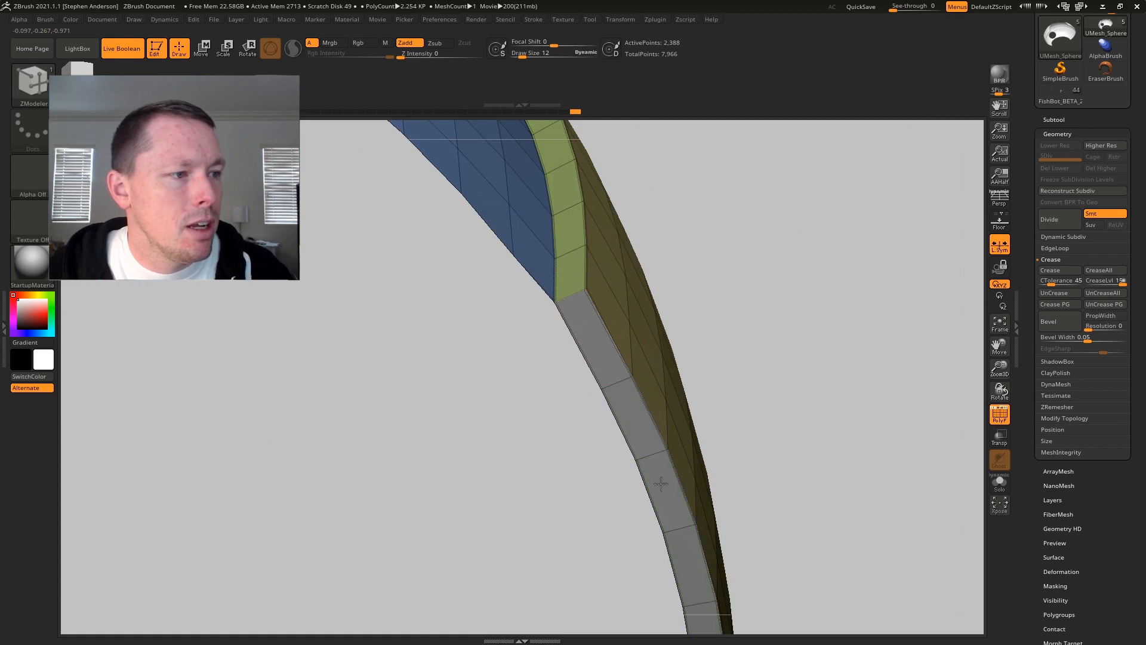
left_click(650, 484)
Give the whole shell a thin wall with ZModeler's polygon Extrude on the Island target.
right_click_drag(658, 481, 701, 355, "ctrl")
right_click_drag(562, 338, 689, 302, "alt")
right_click_drag(608, 348, 561, 412, "ctrl")
right_click_drag(543, 389, 643, 302, "alt")
key("space")
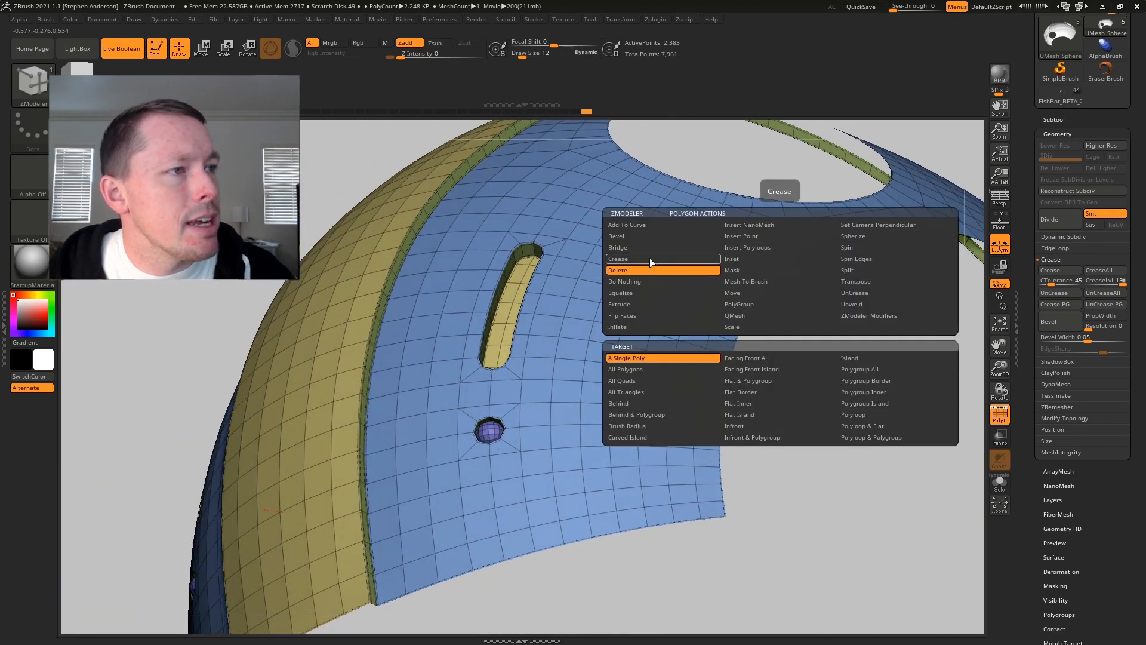
left_click(628, 305)
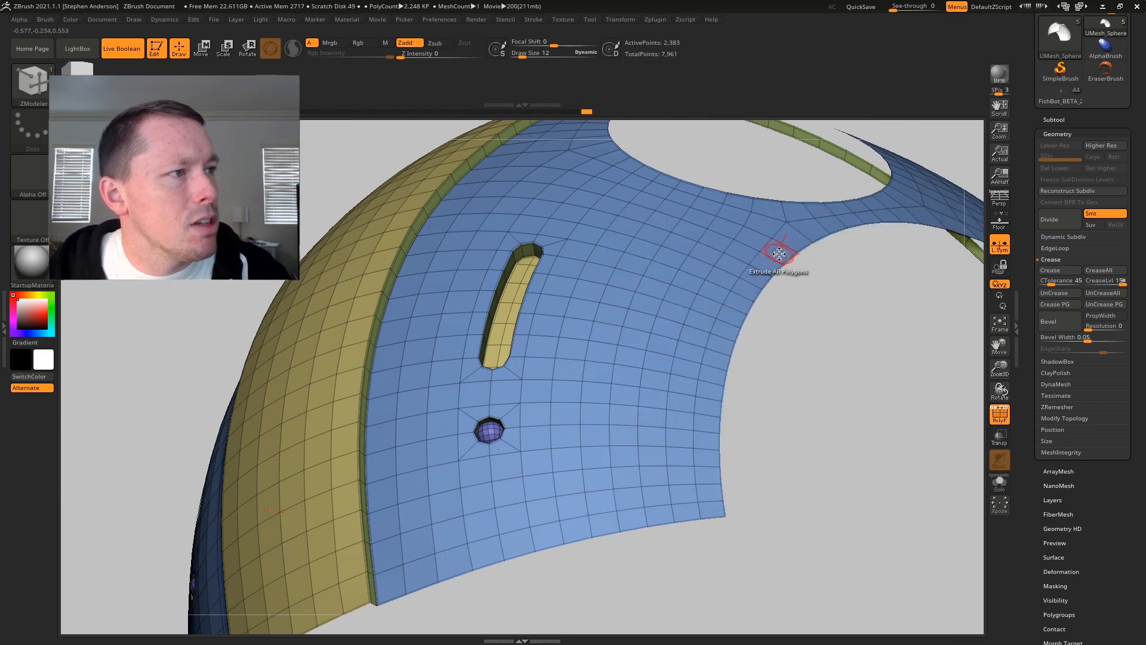
key("space")
left_click(843, 356)
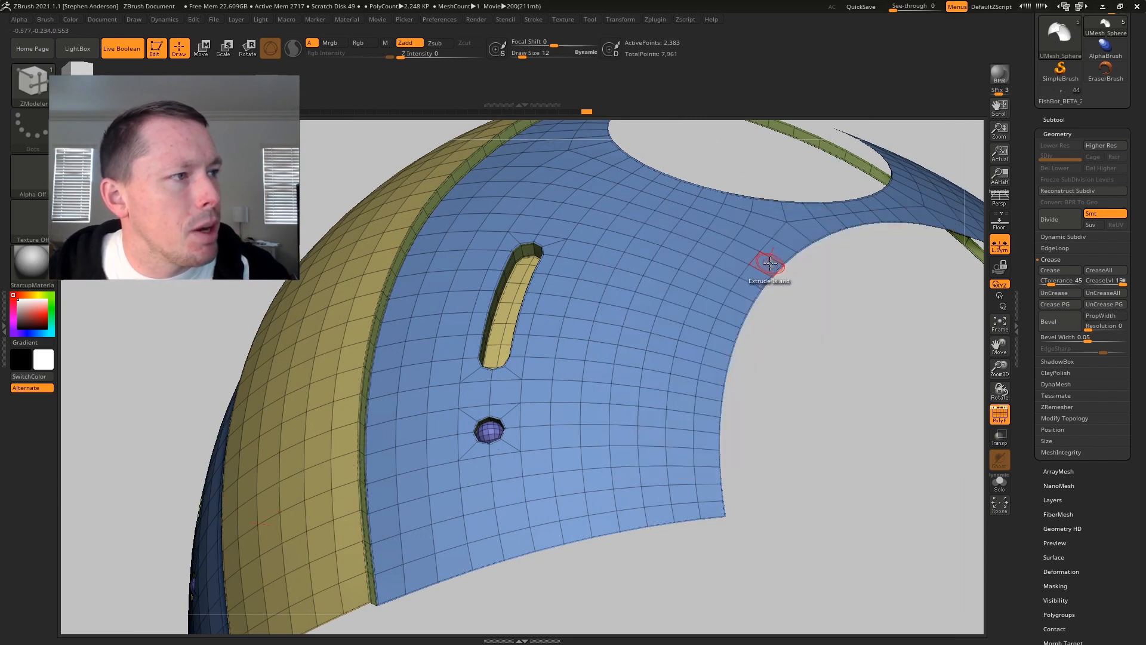
left_click_drag(770, 263, 768, 272)
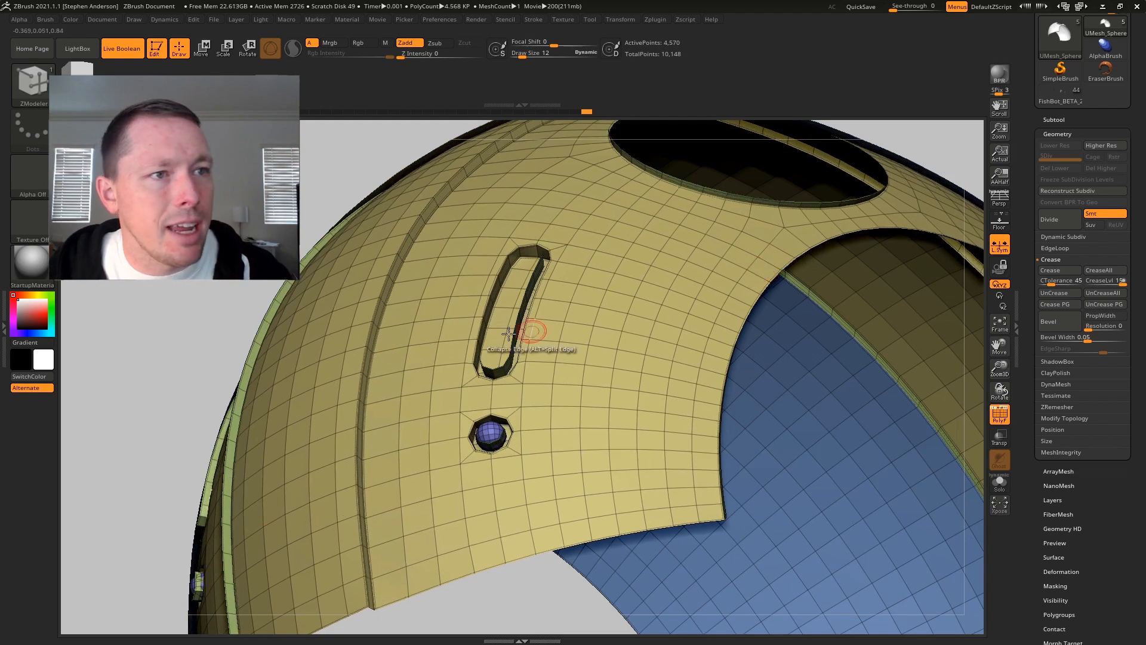
mouse_move(546, 267)
right_mouse_down()
mouse_move(562, 249)
mouse_move(540, 258)
right_mouse_up()
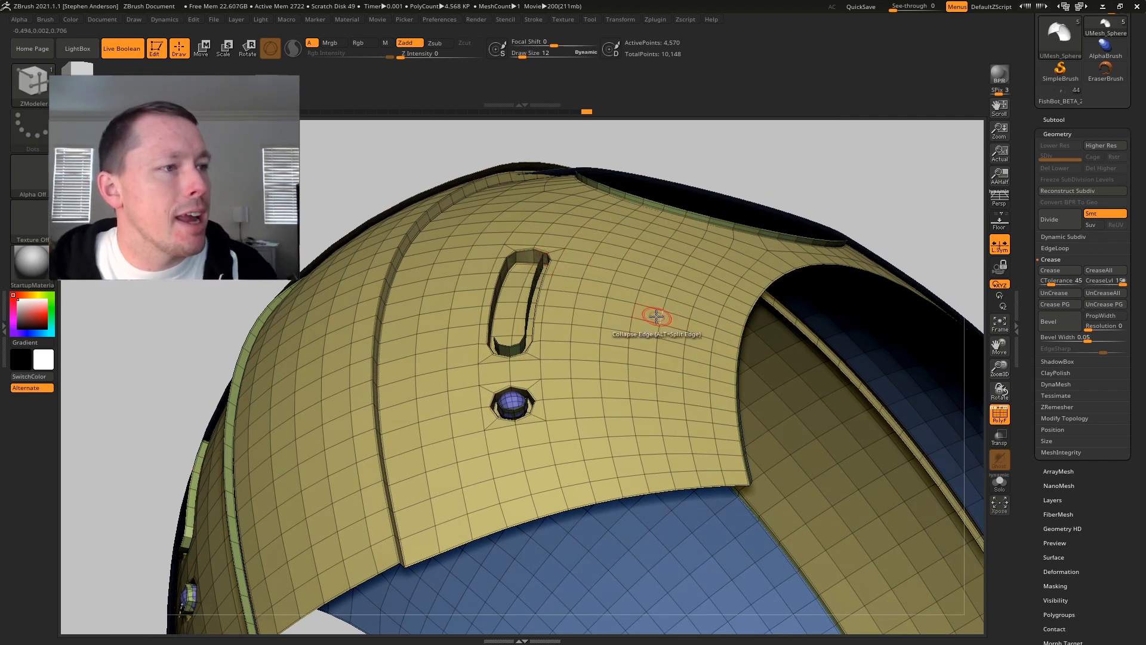
Flip the faces of the thickened shell with ZModeler's Flip Faces on the Island target.
key("space")
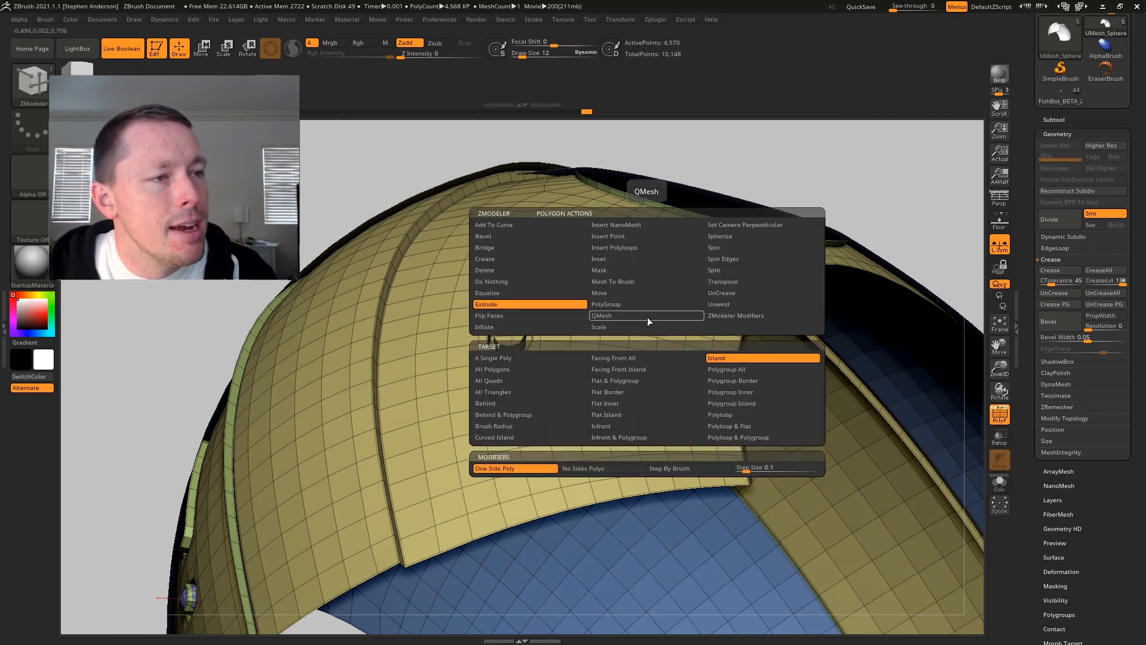
left_click(514, 317)
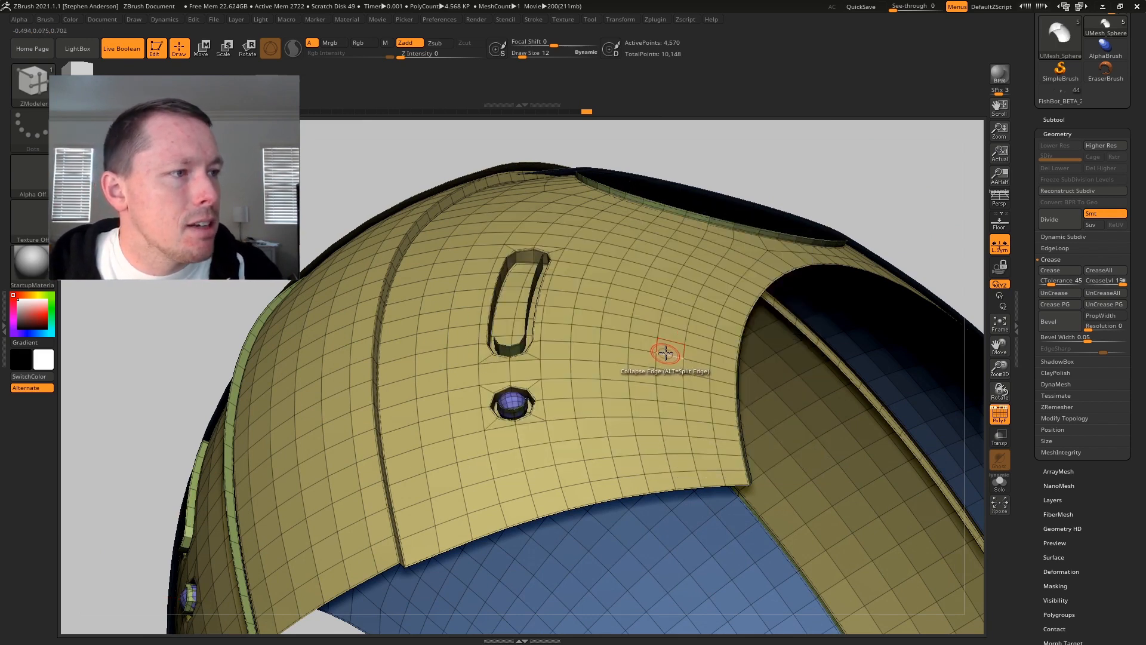
left_click(684, 343)
right_click_drag(644, 323, 527, 317)
Open the shell's display properties and examine the thickened shell smoothed, with and without the wireframe.
left_click_drag(1096, 525, 1081, 430)
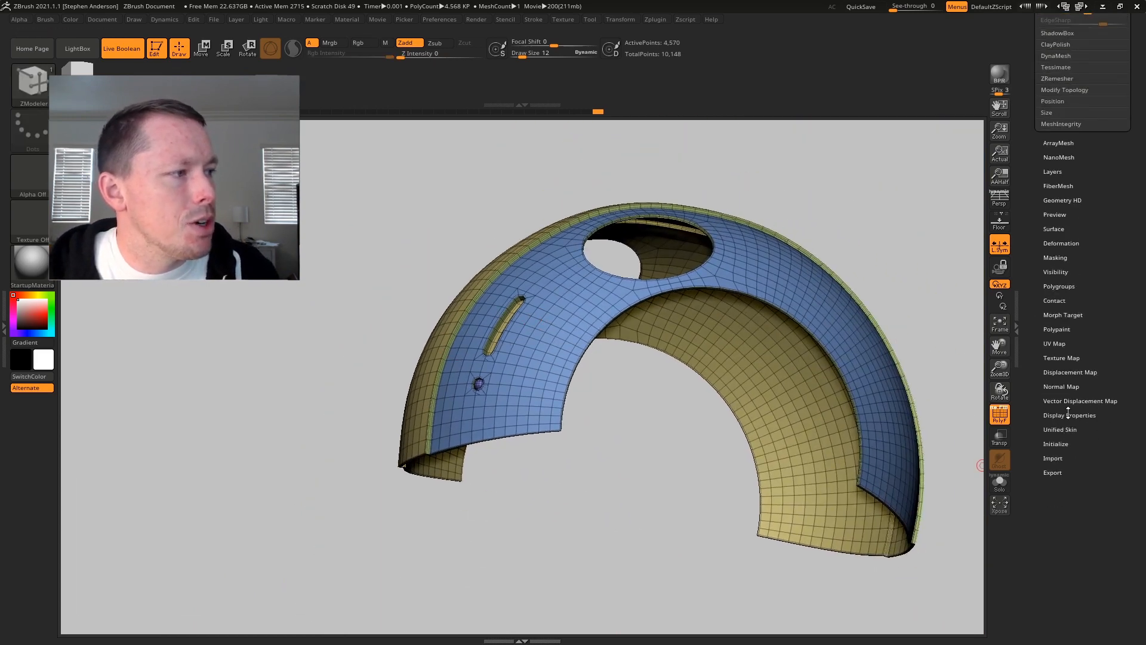
left_click(1075, 414)
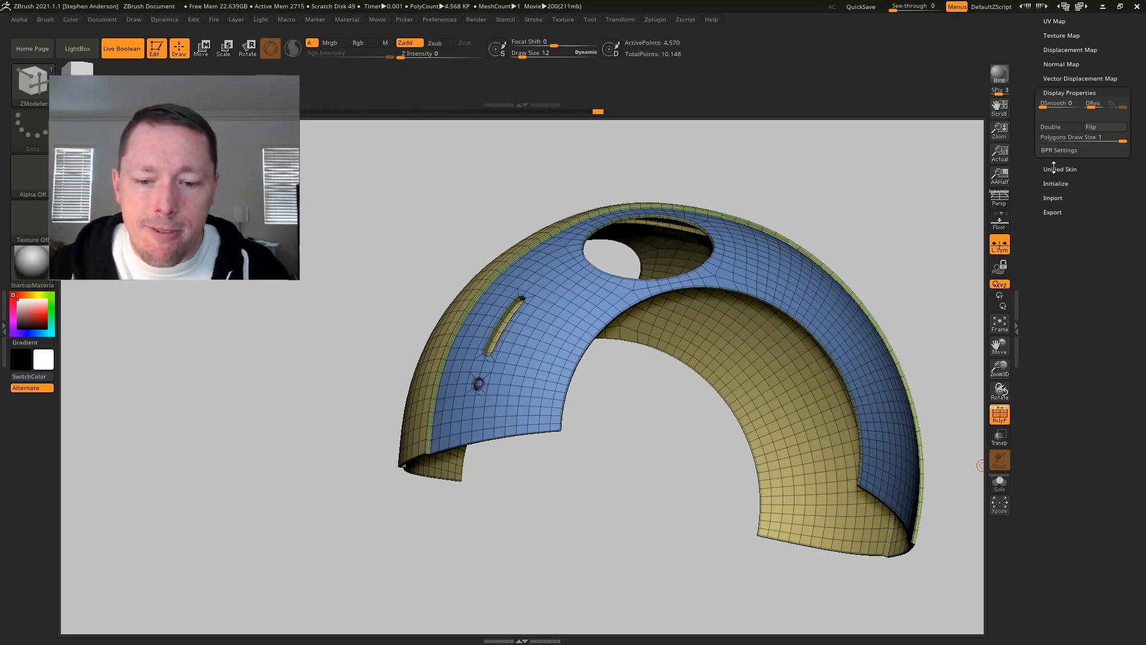
mouse_move(665, 320)
right_mouse_down()
mouse_move(793, 276)
mouse_move(785, 244)
right_mouse_up()
key("shift+f")
right_click_drag(568, 332, 543, 317)
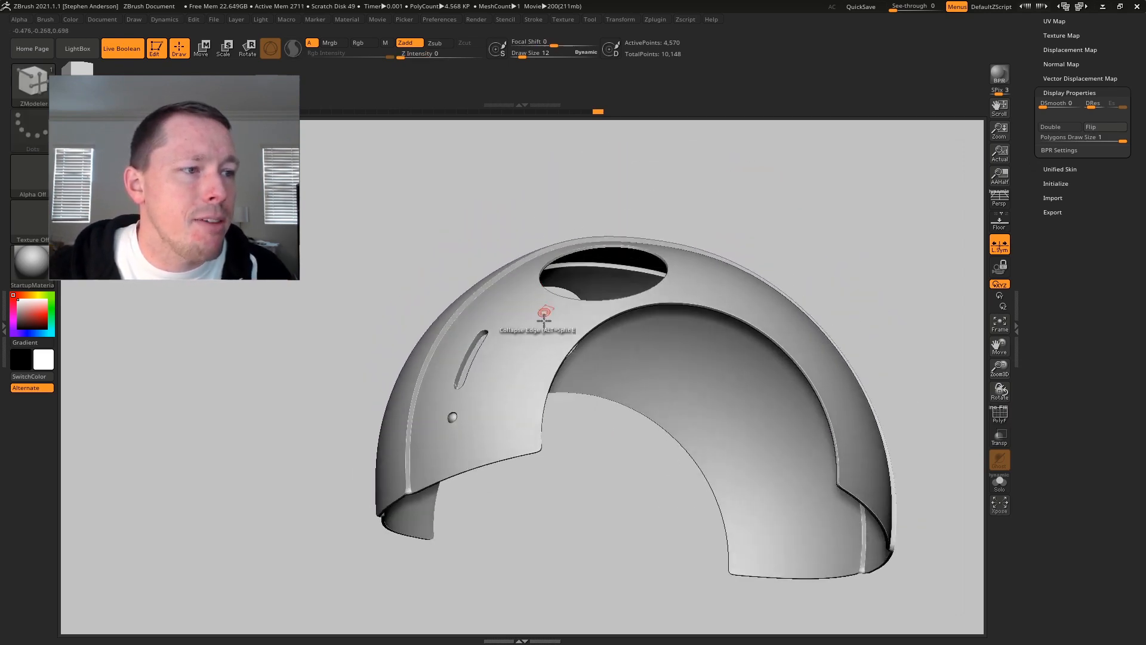
key("shift+f")
Crease the stepped corner edges at one end of the centre strip with ZModeler's edge Crease on EdgeLoop Partial.
right_click_drag(532, 440, 588, 276, "ctrl")
right_click_drag(703, 427, 597, 263, "alt")
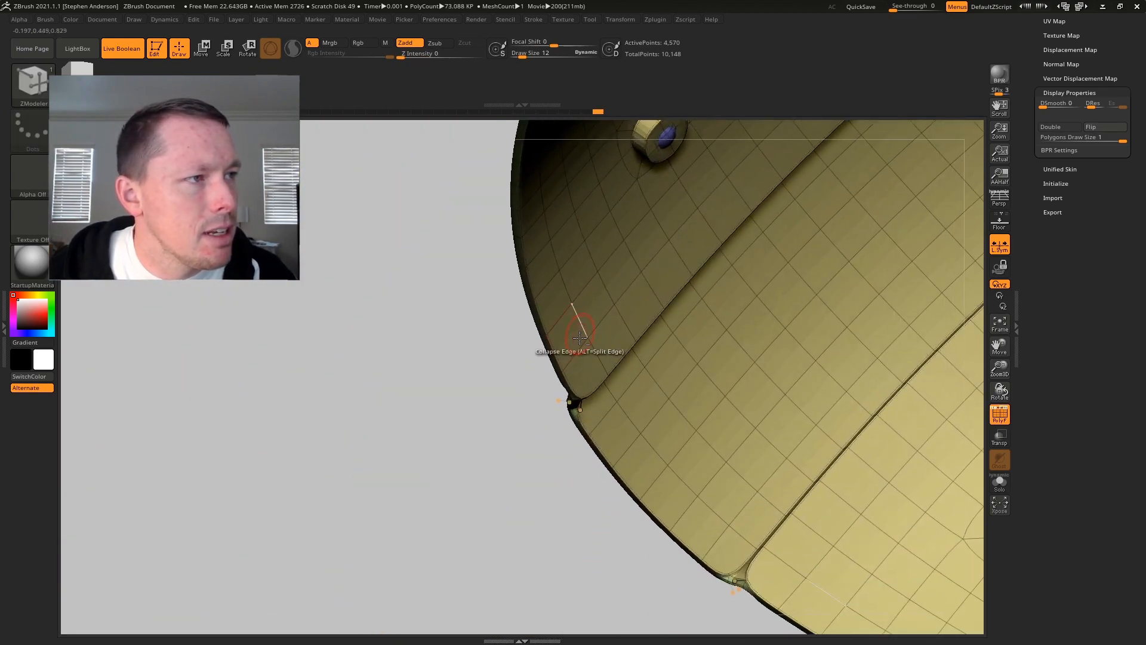
mouse_move(580, 350)
right_mouse_down()
mouse_move(576, 387)
mouse_move(633, 491)
right_mouse_up()
key("shift+d")
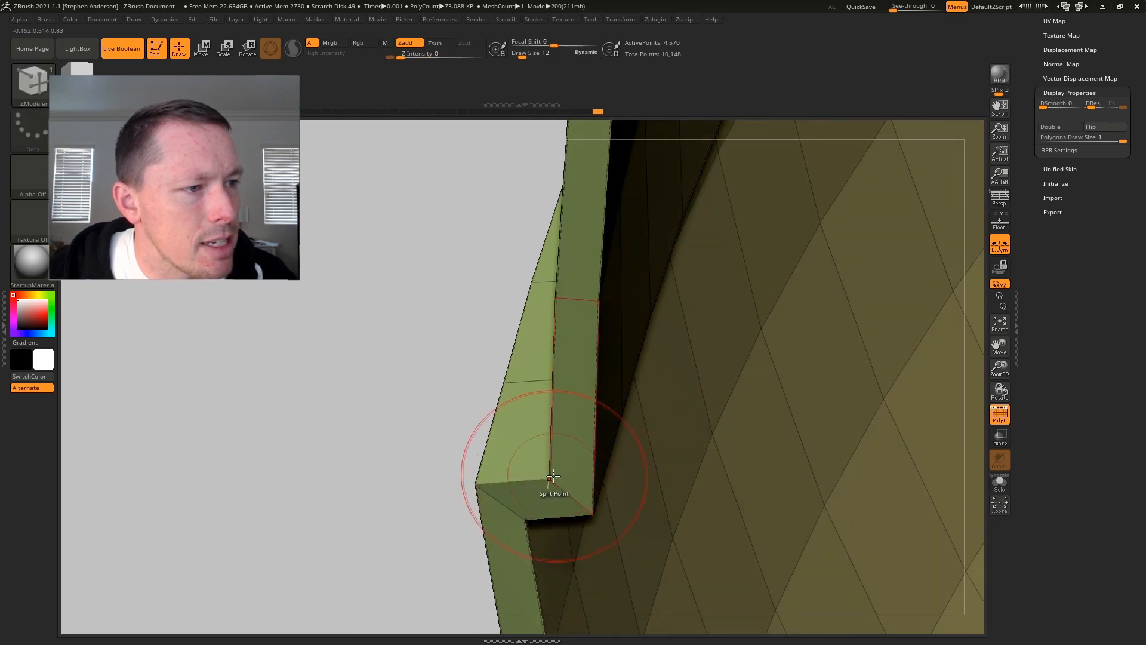
right_click_drag(555, 477, 567, 488)
key("space")
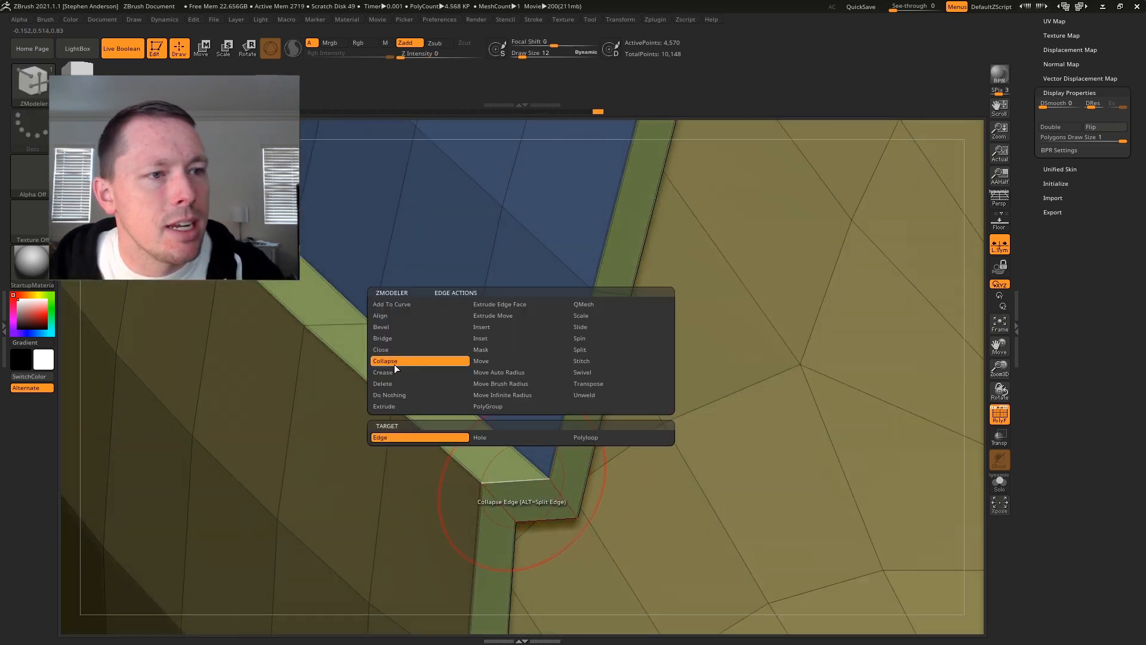
left_click(417, 373)
left_click(505, 439)
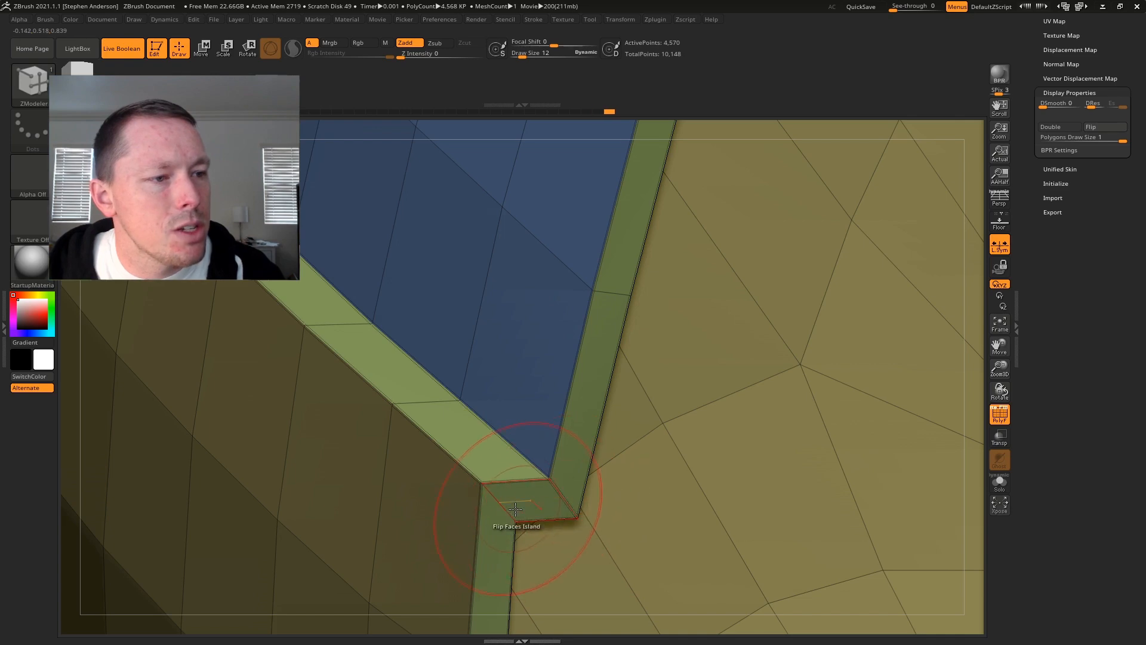
right_click_drag(546, 366, 546, 251, "ctrl")
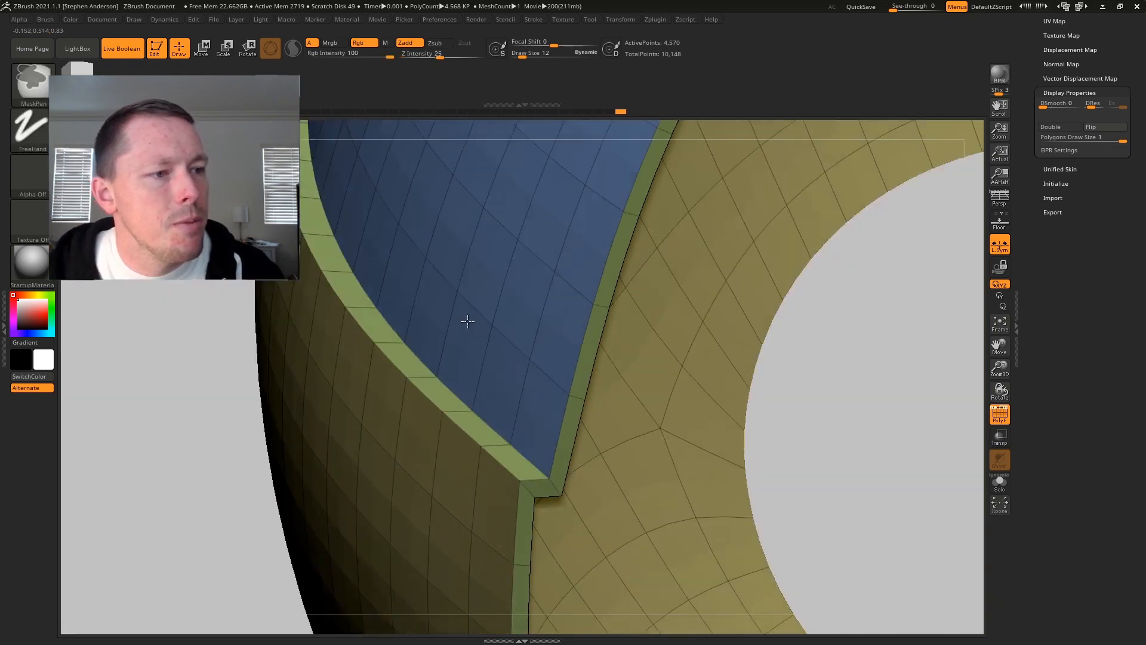
Crease the stepped corner edges at the opposite end of the centre strip with Crease EdgeLoop Partial.
right_click_drag(597, 197, 366, 525, "alt")
right_click_drag(671, 122, 537, 337, "alt")
right_click_drag(439, 358, 392, 400)
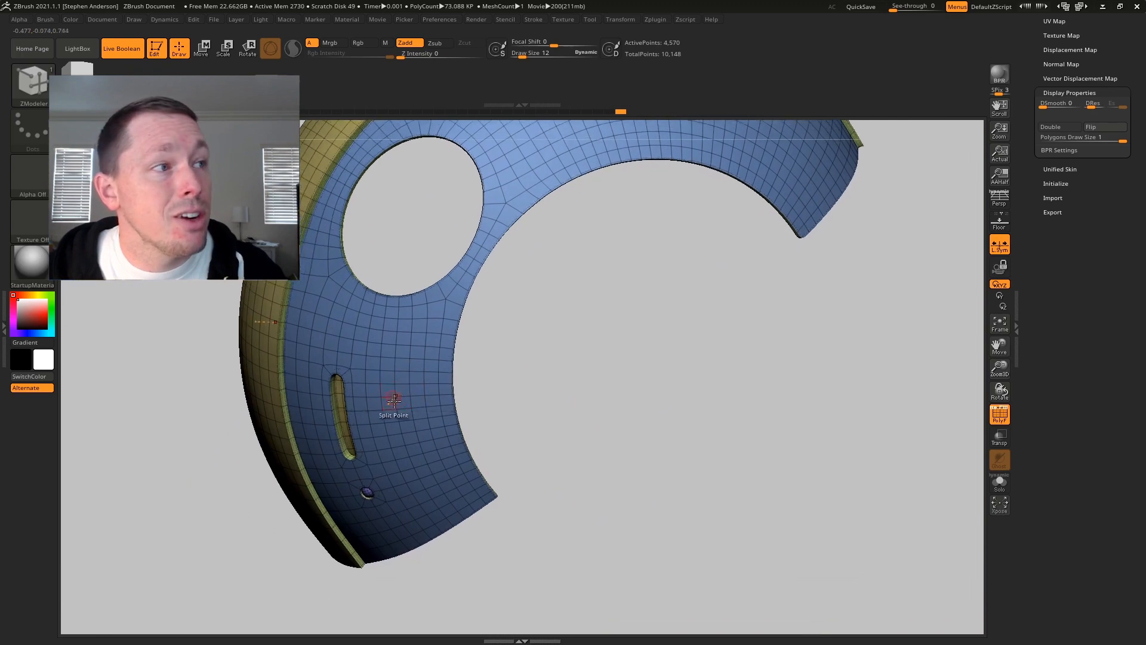
mouse_move(619, 265)
right_mouse_down("alt")
mouse_move(557, 278)
mouse_move(519, 496)
mouse_move(500, 303)
mouse_move(424, 378)
right_mouse_up("alt")
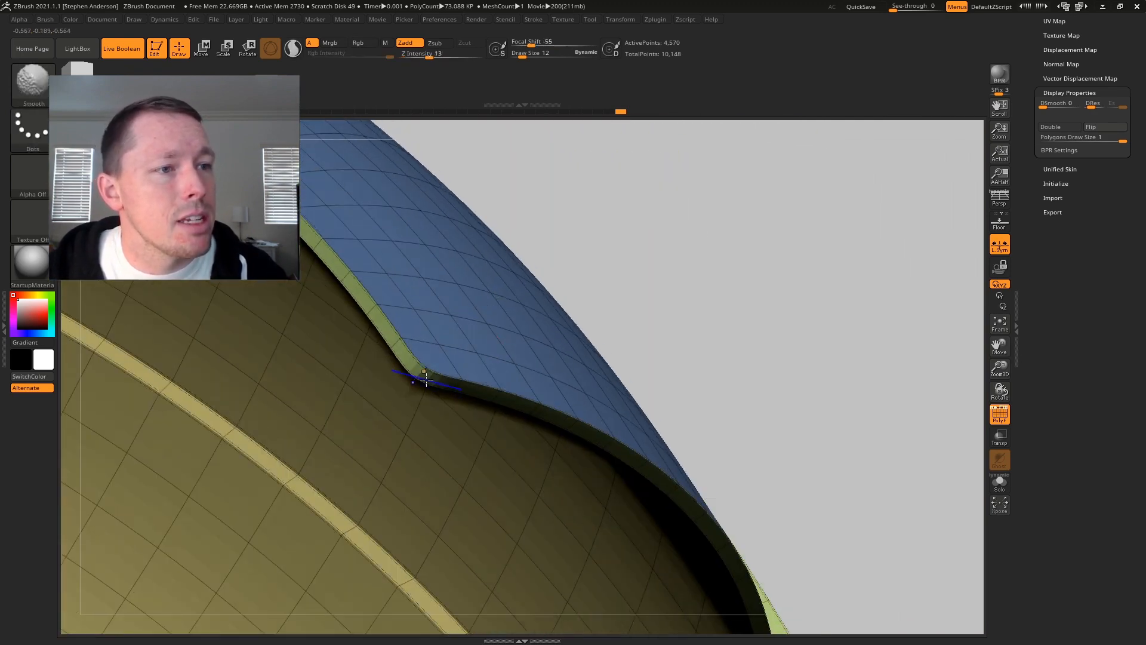
key("shift+f")
key("shift+f")
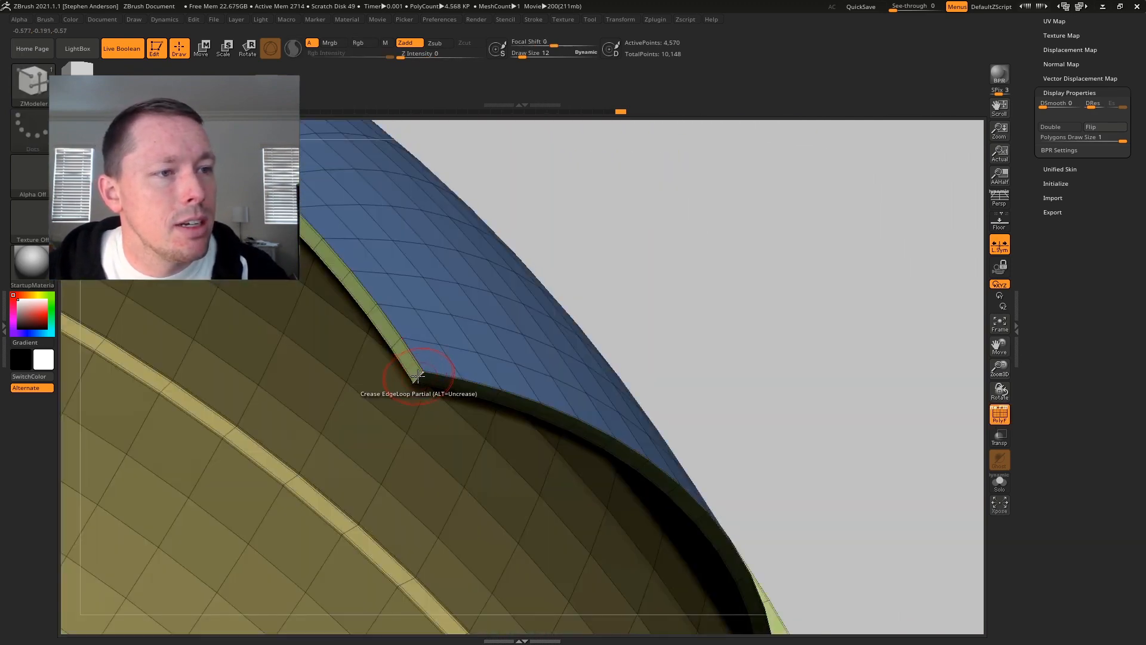
right_click_drag(522, 389, 638, 471)
right_click_drag(639, 471, 511, 334, "alt")
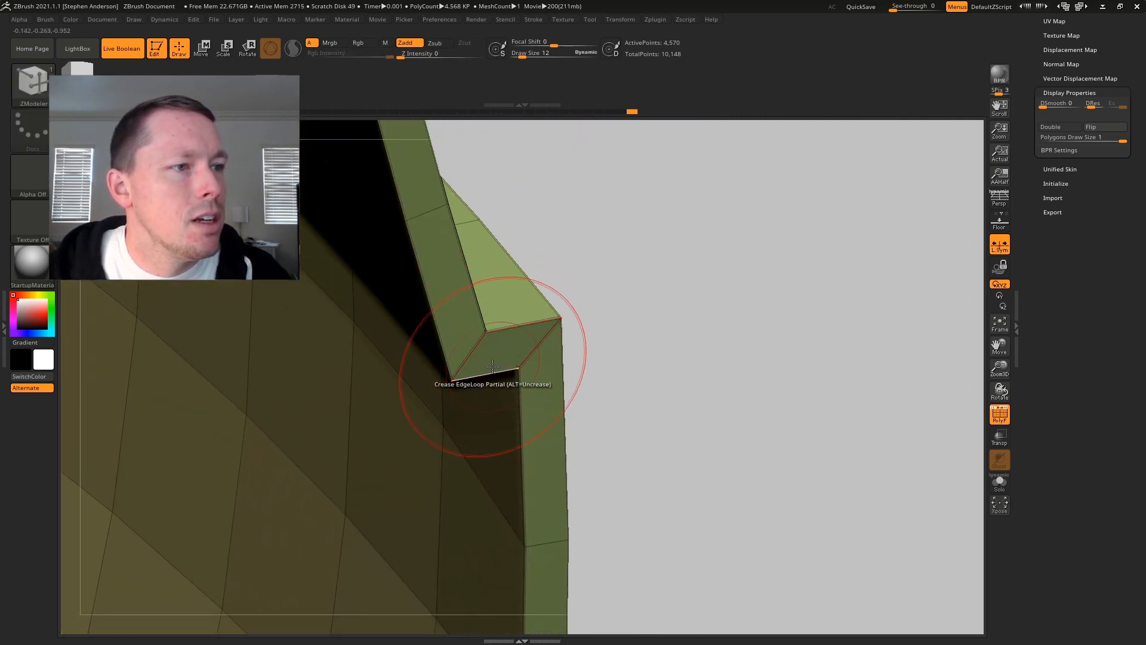
Check the side panel's pointed lower corner under smoothing and set the crease level to 3.
right_click_drag(575, 422, 808, 315, "ctrl")
right_click_drag(407, 297, 525, 368)
key("shift+f")
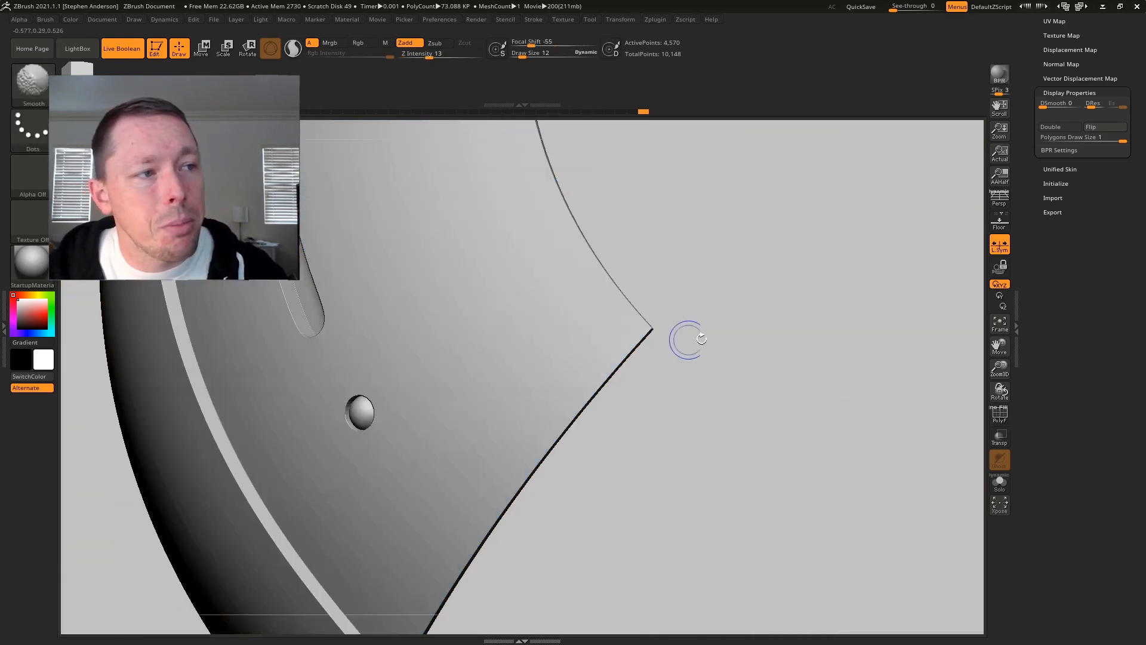
key("shift+f")
left_click_drag(1088, 186, 1090, 293)
left_click(1057, 232)
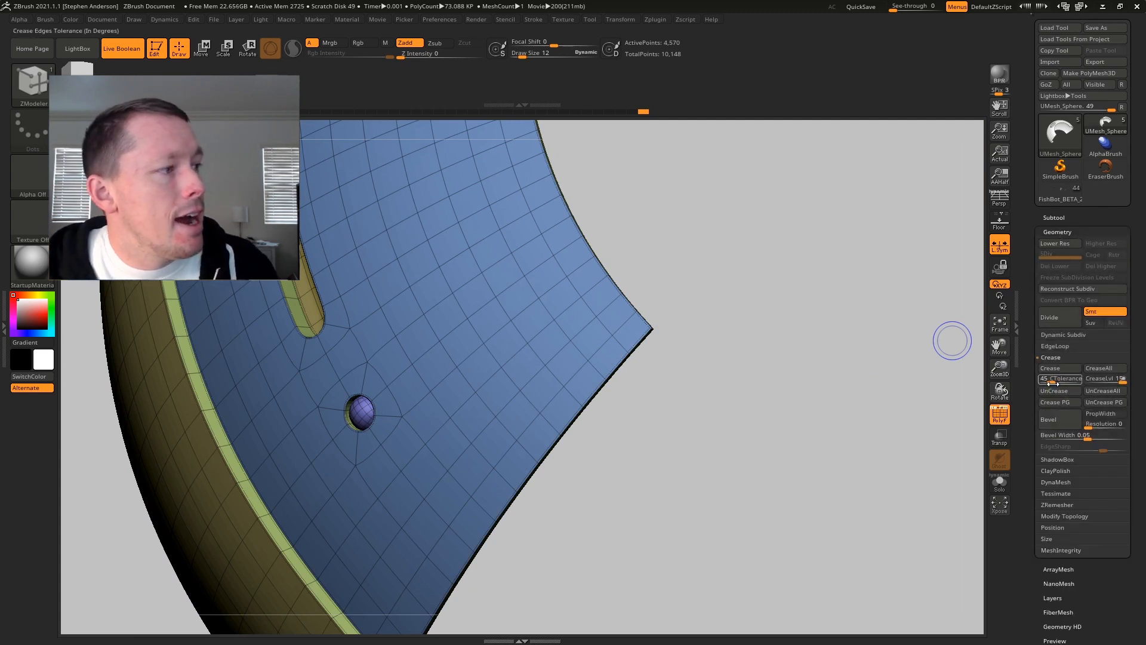
left_click(1093, 386)
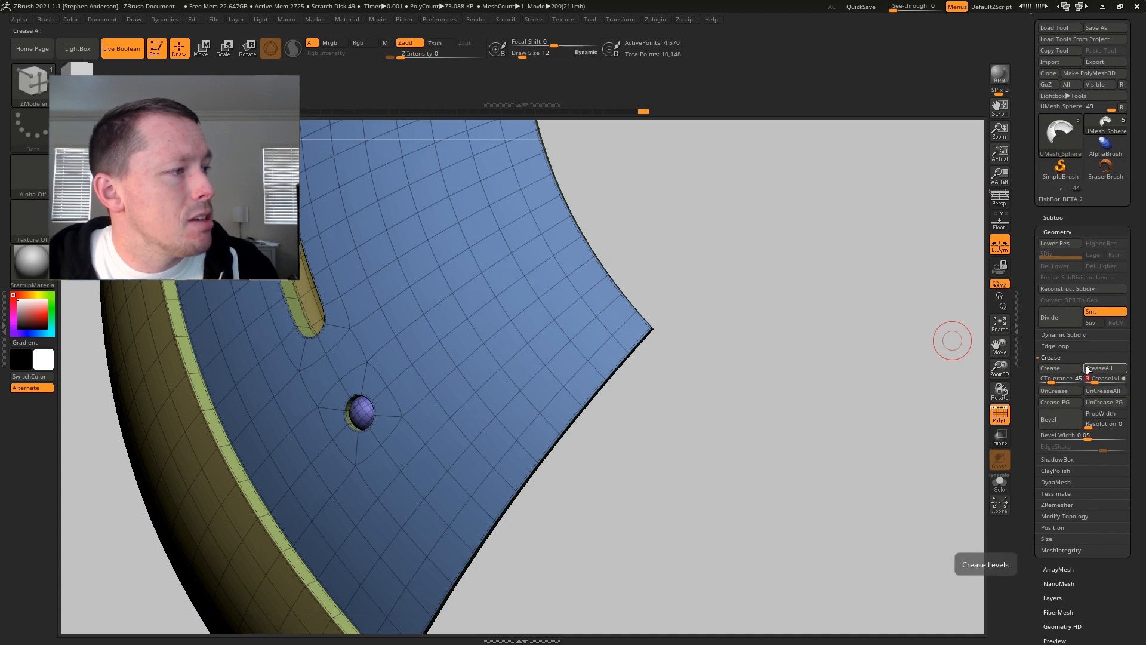
Raise the shell's dynamic subdivision to 4 smooth subdivision levels and hide the polyframe wireframe.
left_click(1071, 336)
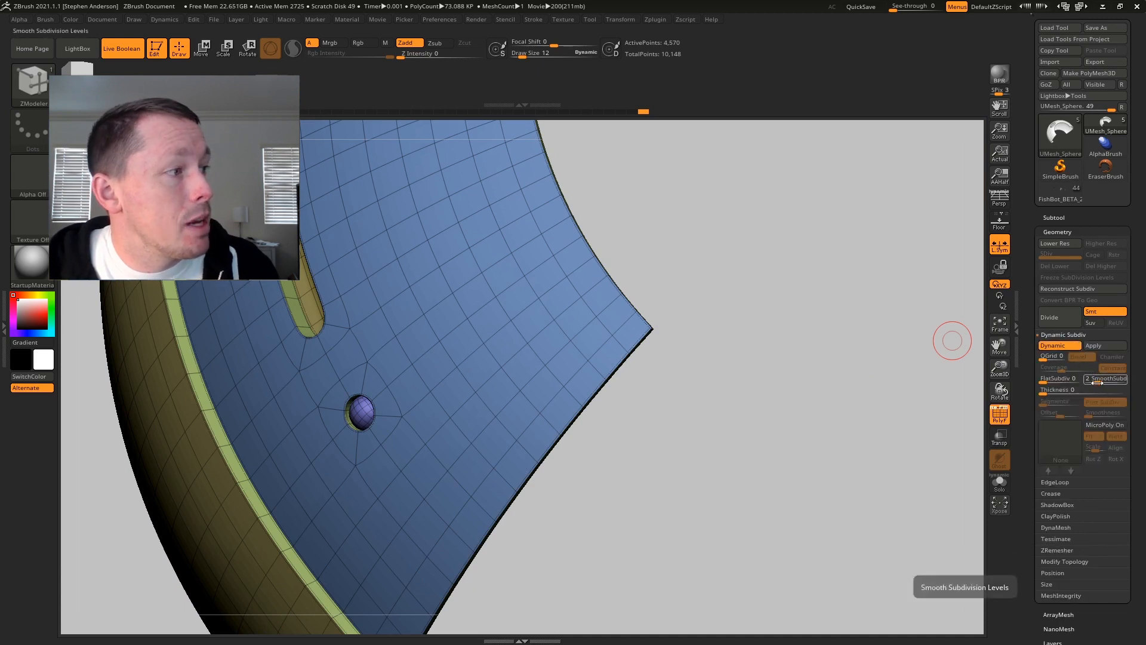
left_click_drag(1096, 382, 1102, 382)
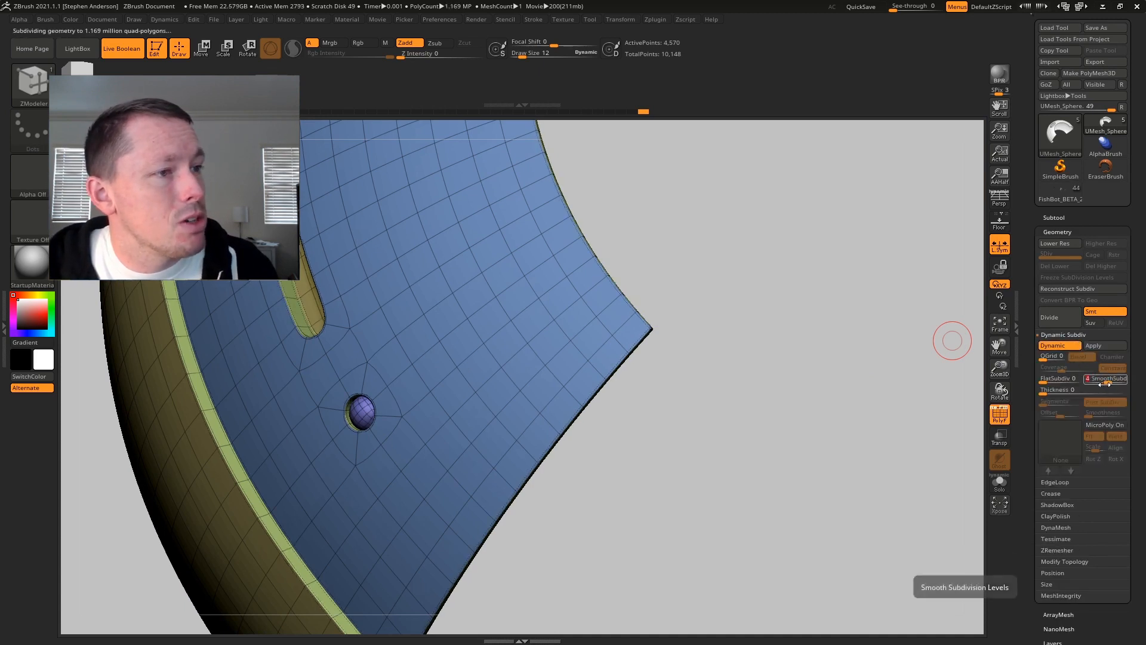
key("shift+f")
right_click_drag(612, 372, 511, 267, "ctrl")
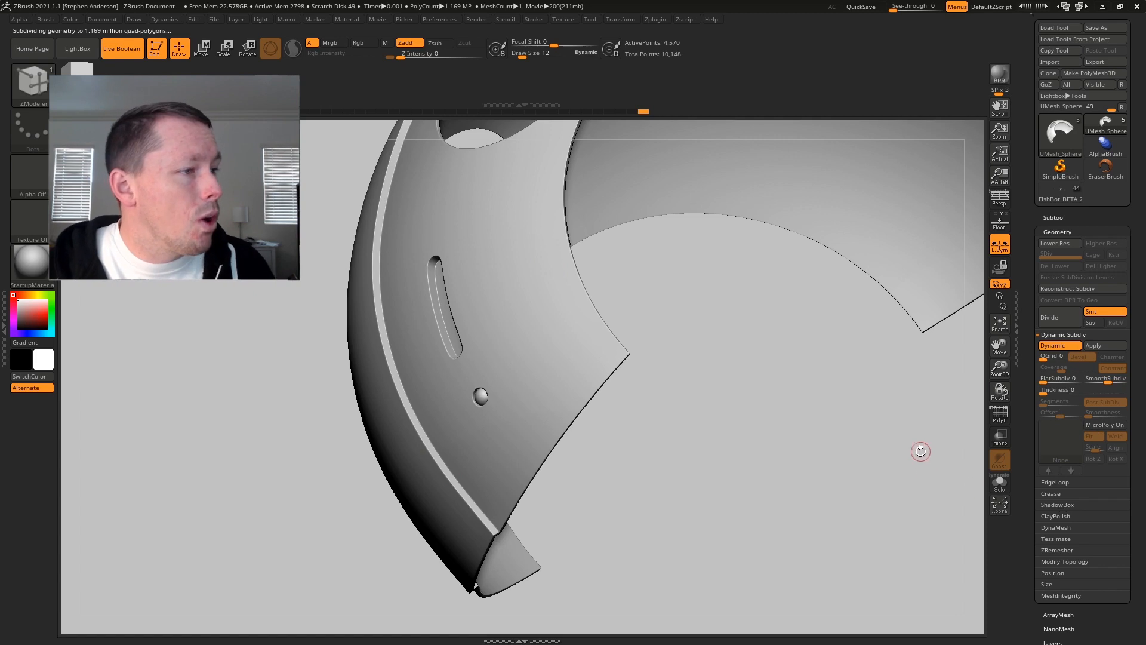
Compare the shell with dynamic subdivision off and on, and examine the whole smoothed form.
key("shift+d")
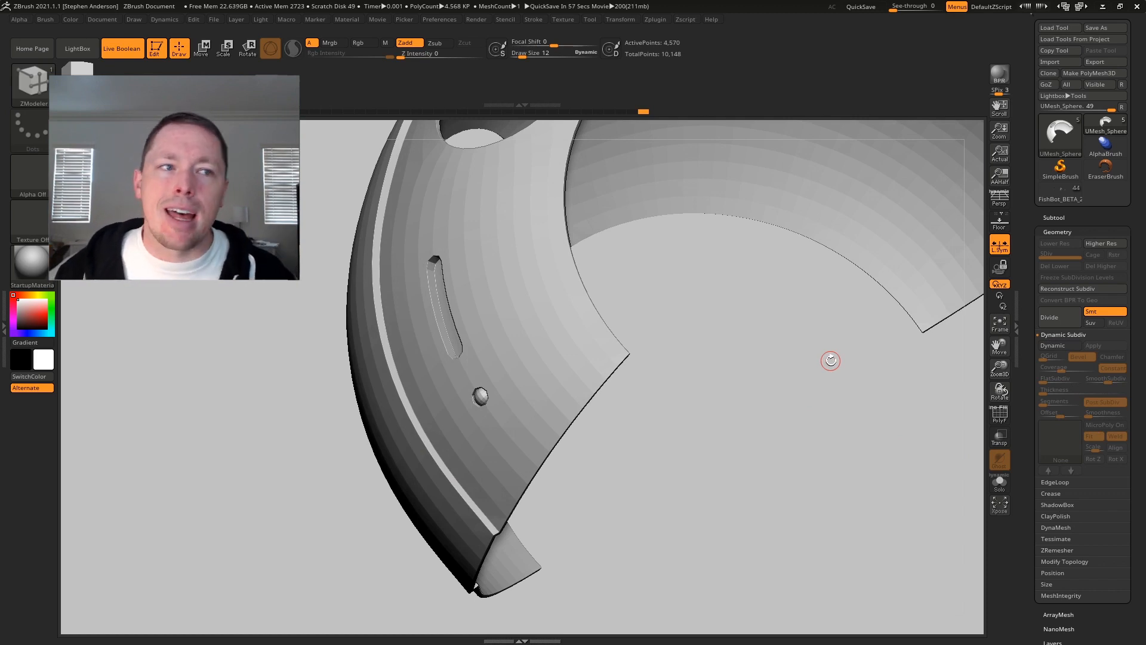
key("d")
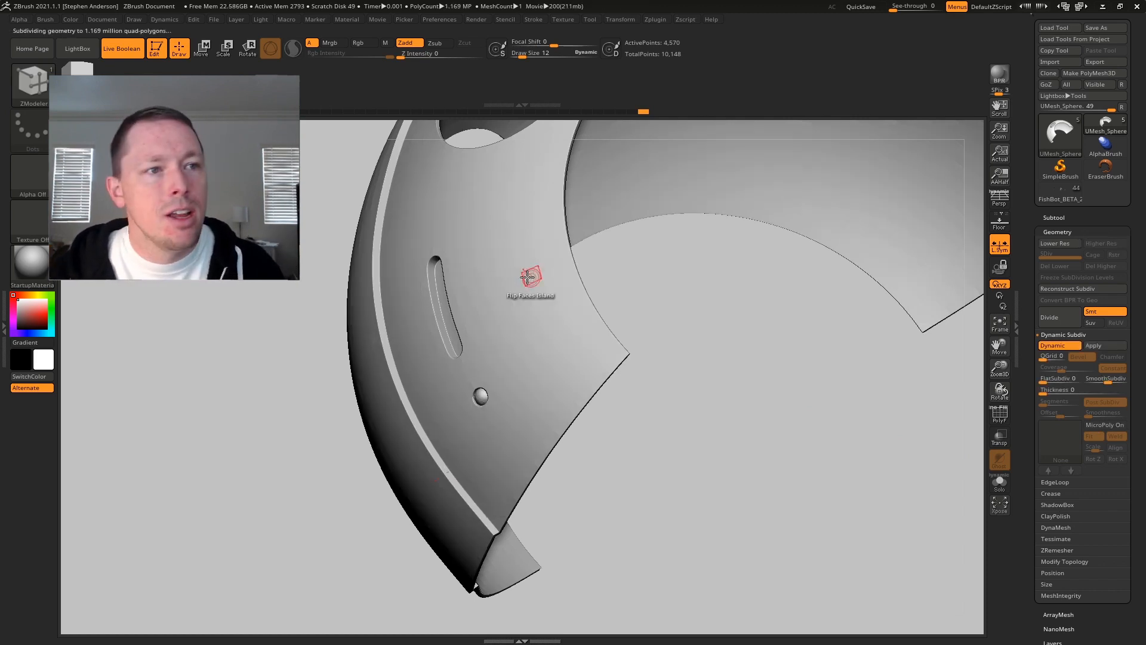
right_click_drag(529, 279, 577, 421)
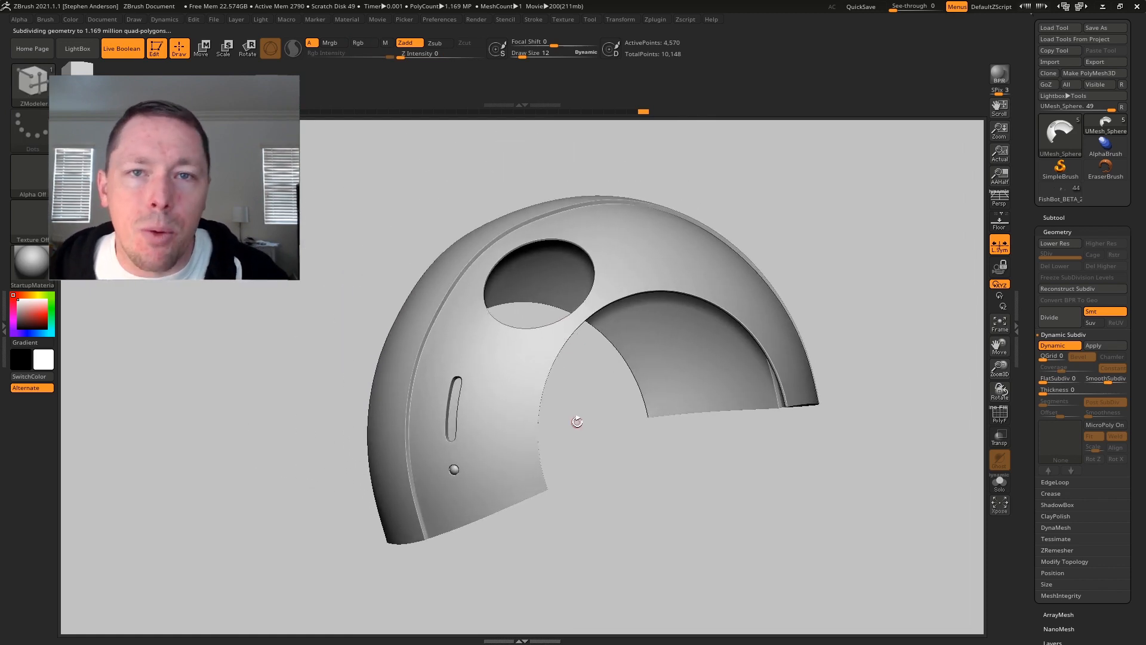